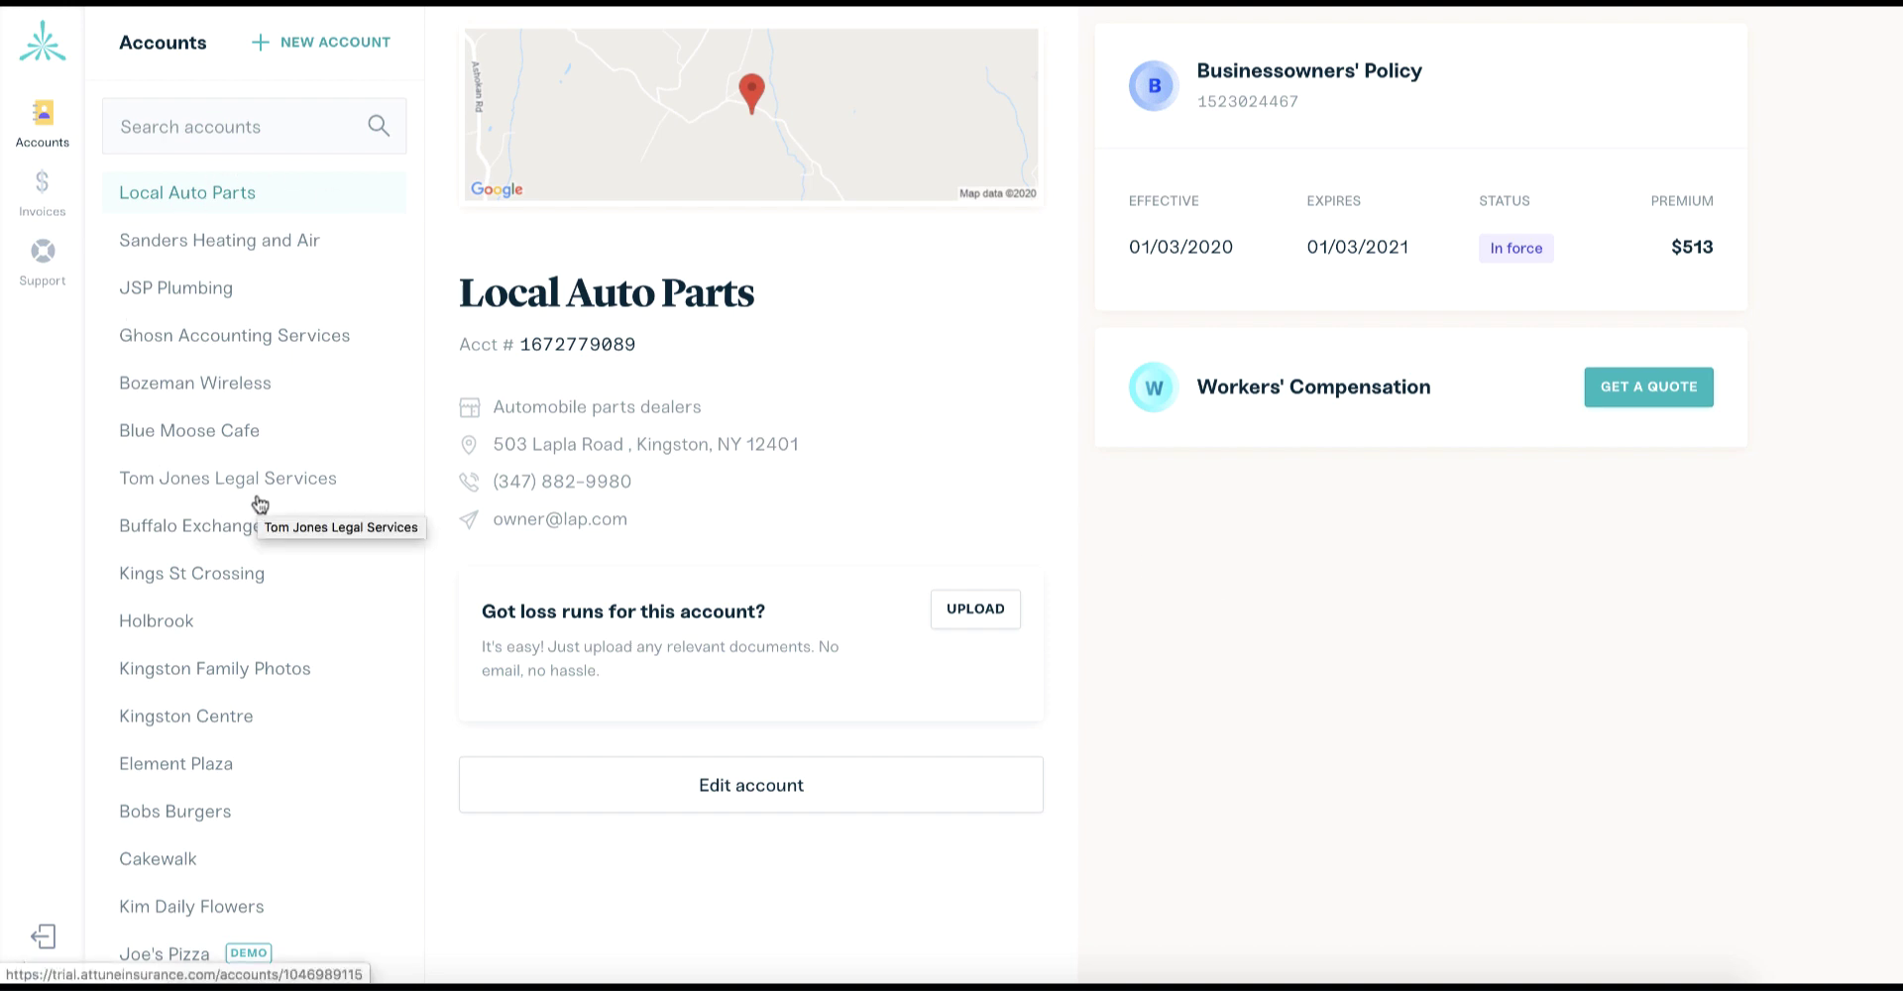
View the Sanders Heating and Air account, then go back to the Local Auto Parts account.
click(238, 241)
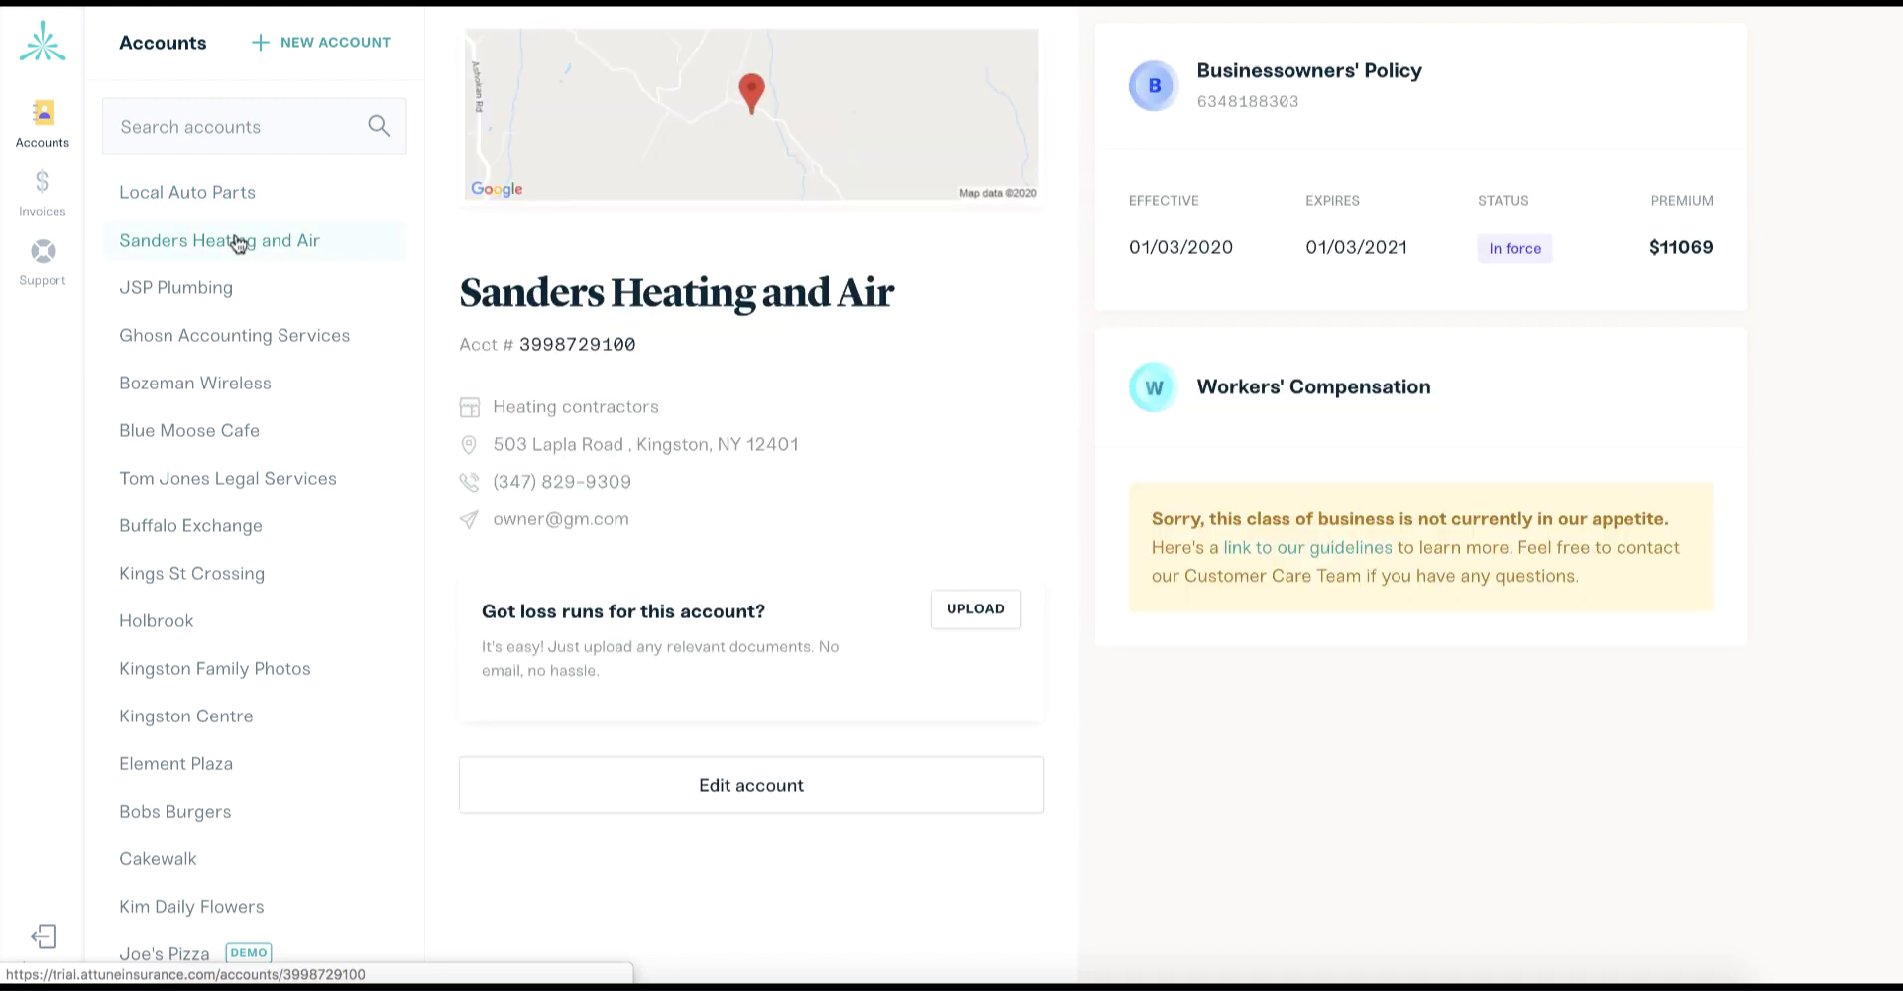
click(231, 199)
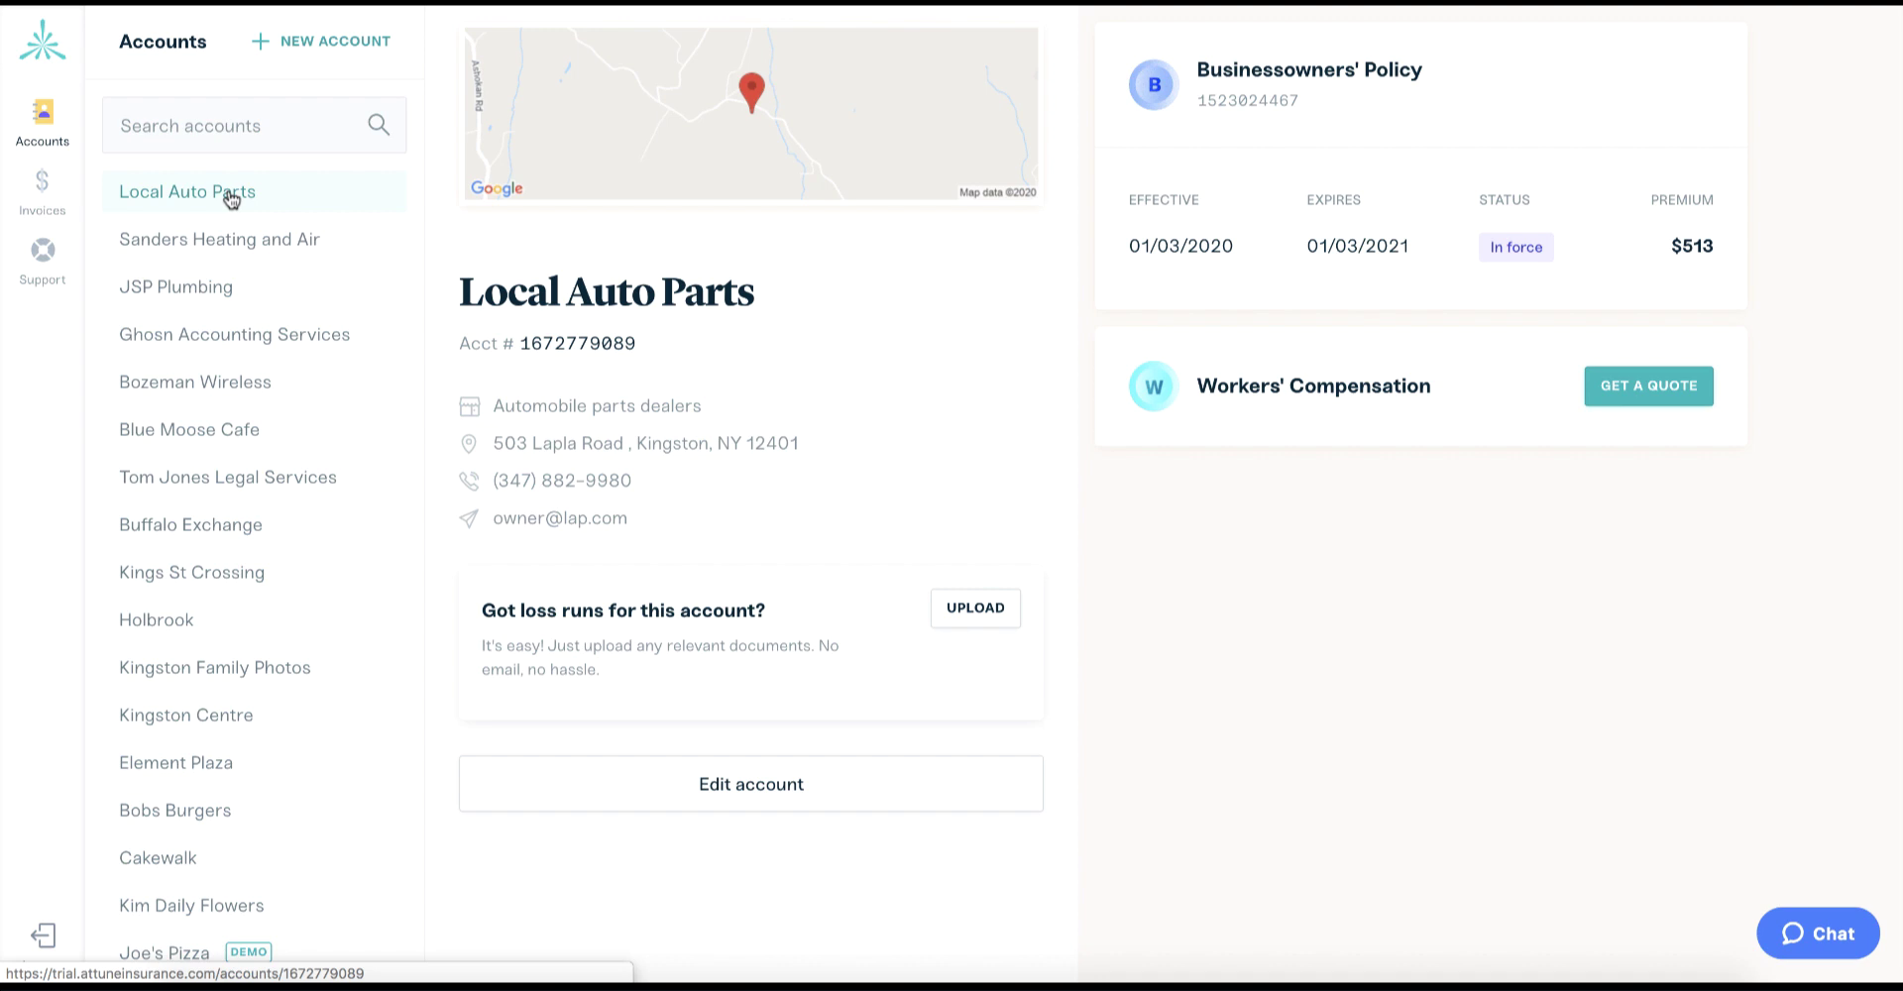
Check the support page, return to Accounts, and open then close the live chat.
click(45, 262)
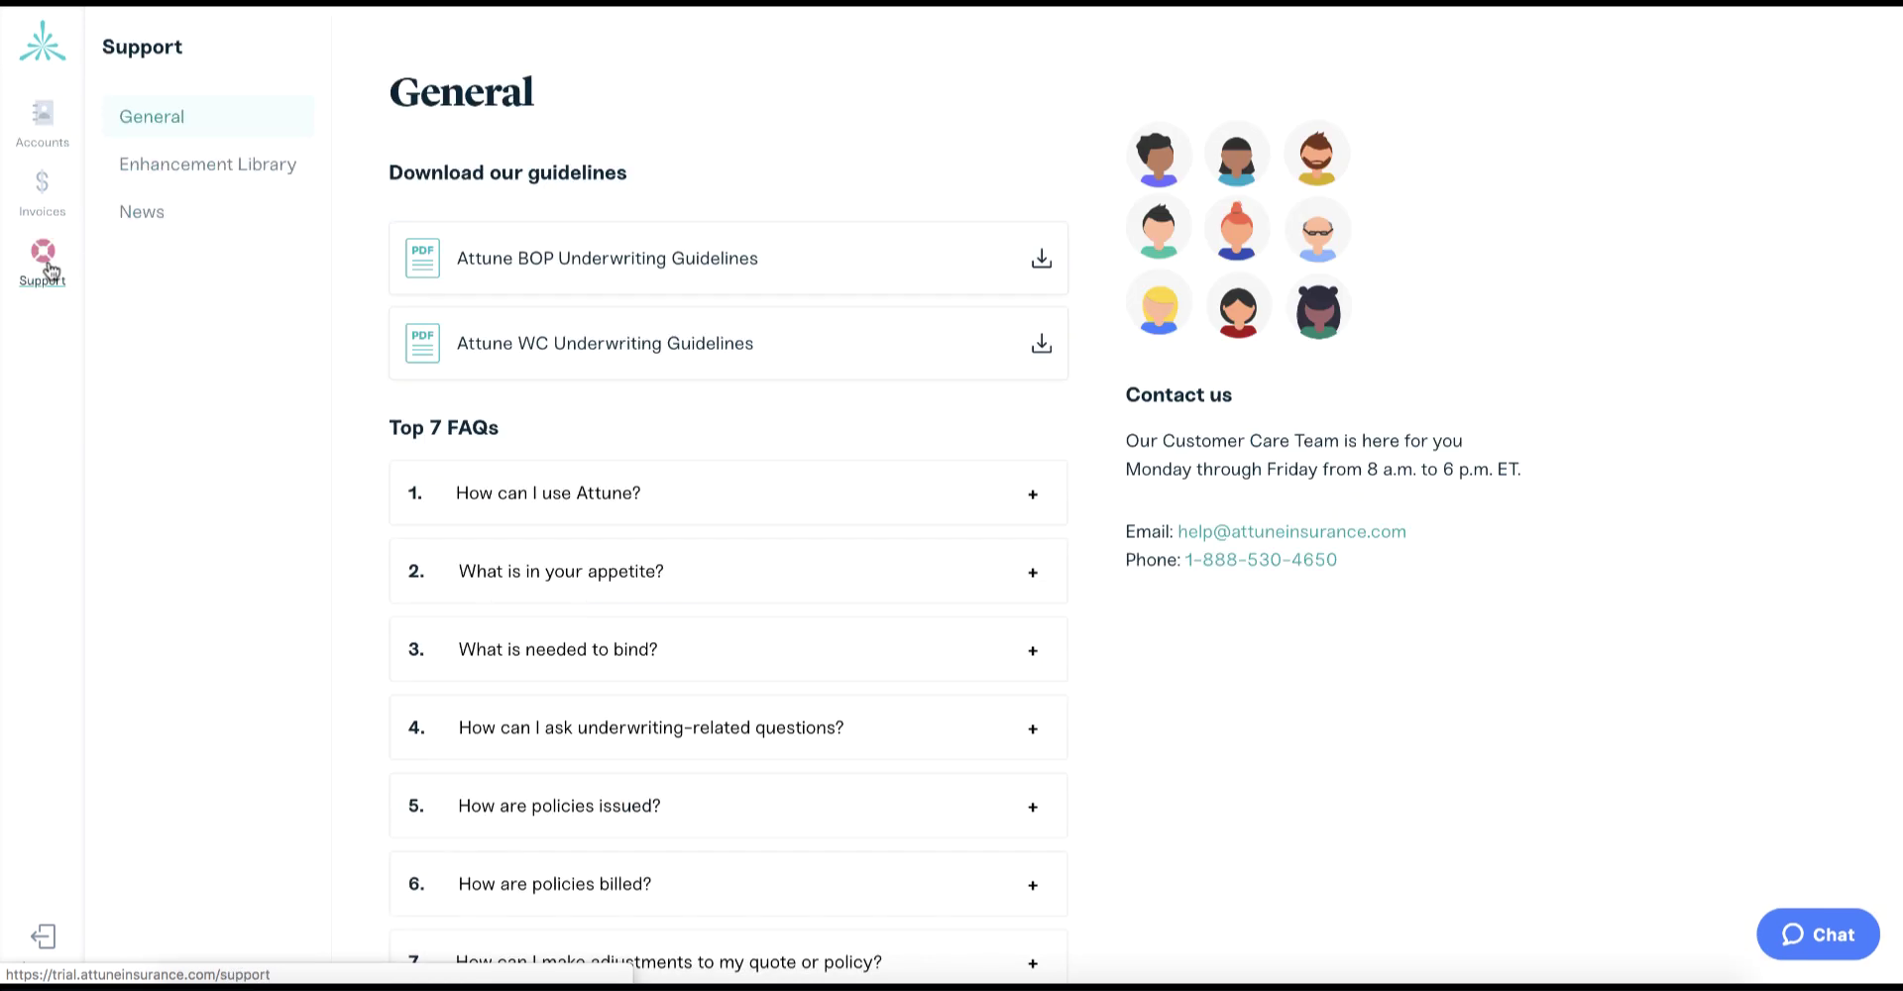
click(35, 127)
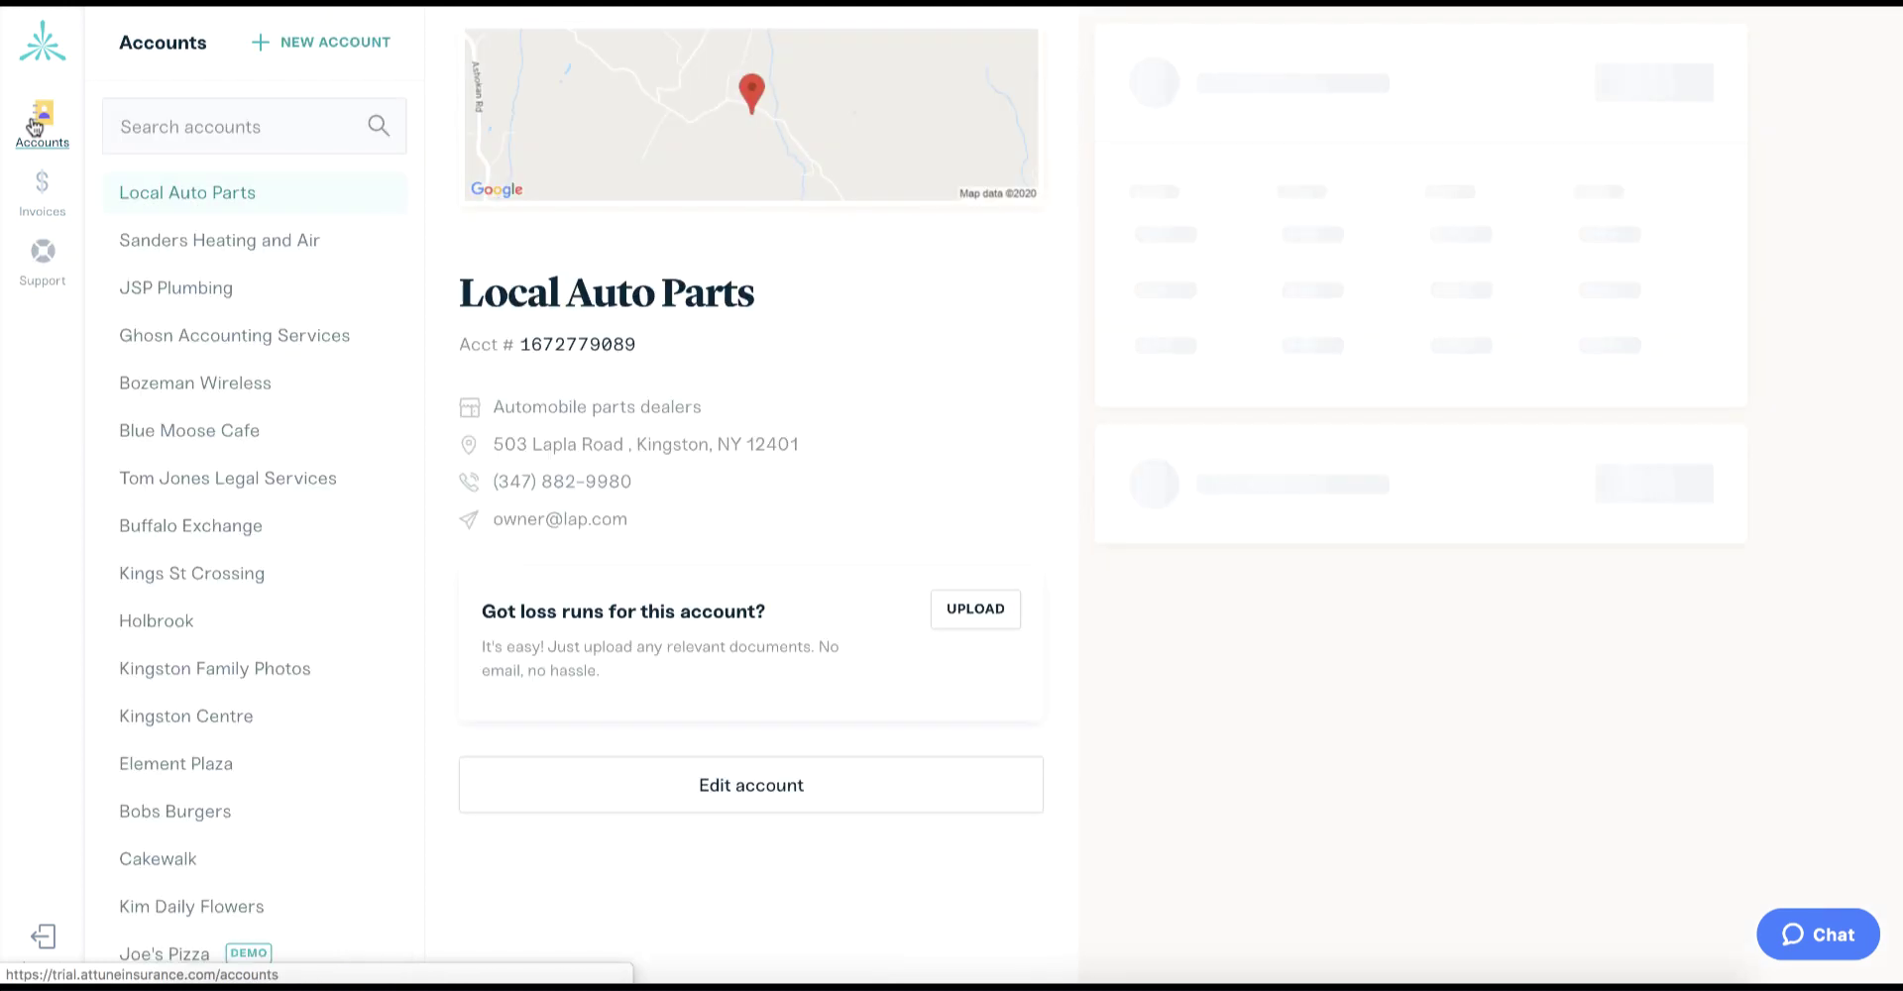
click(1775, 922)
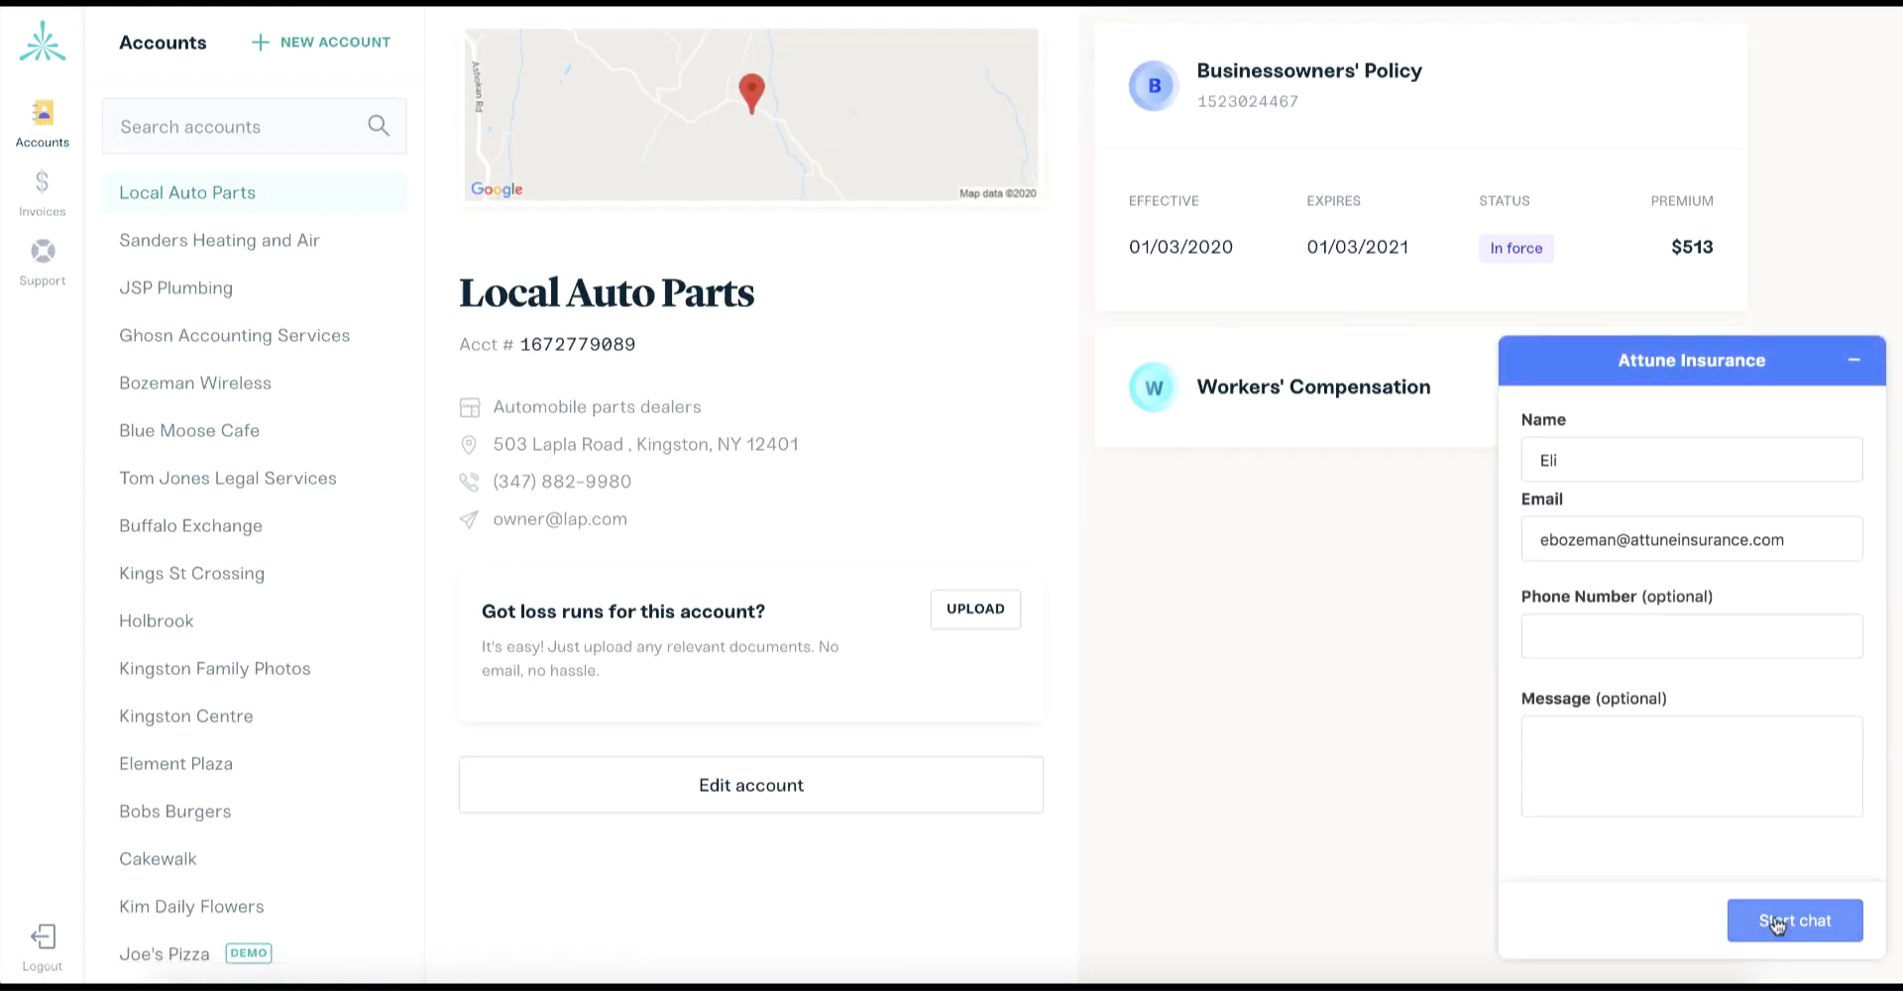
click(1854, 361)
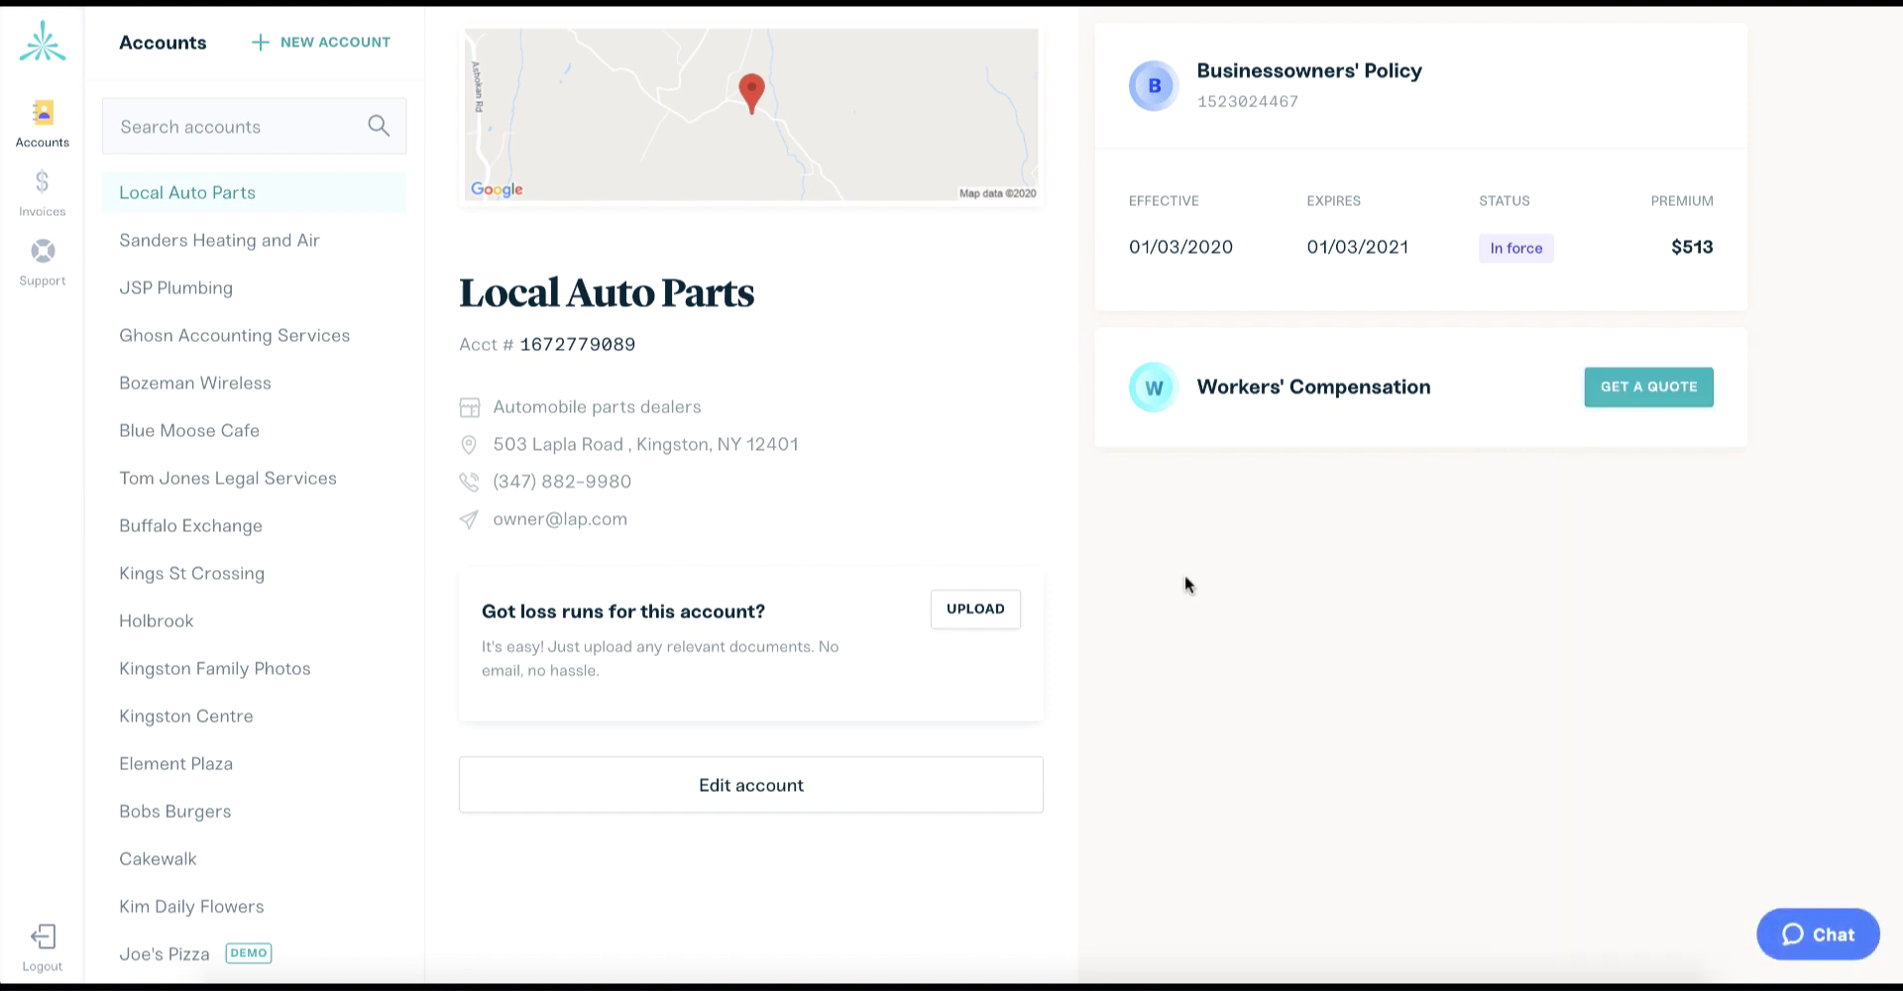
click(344, 50)
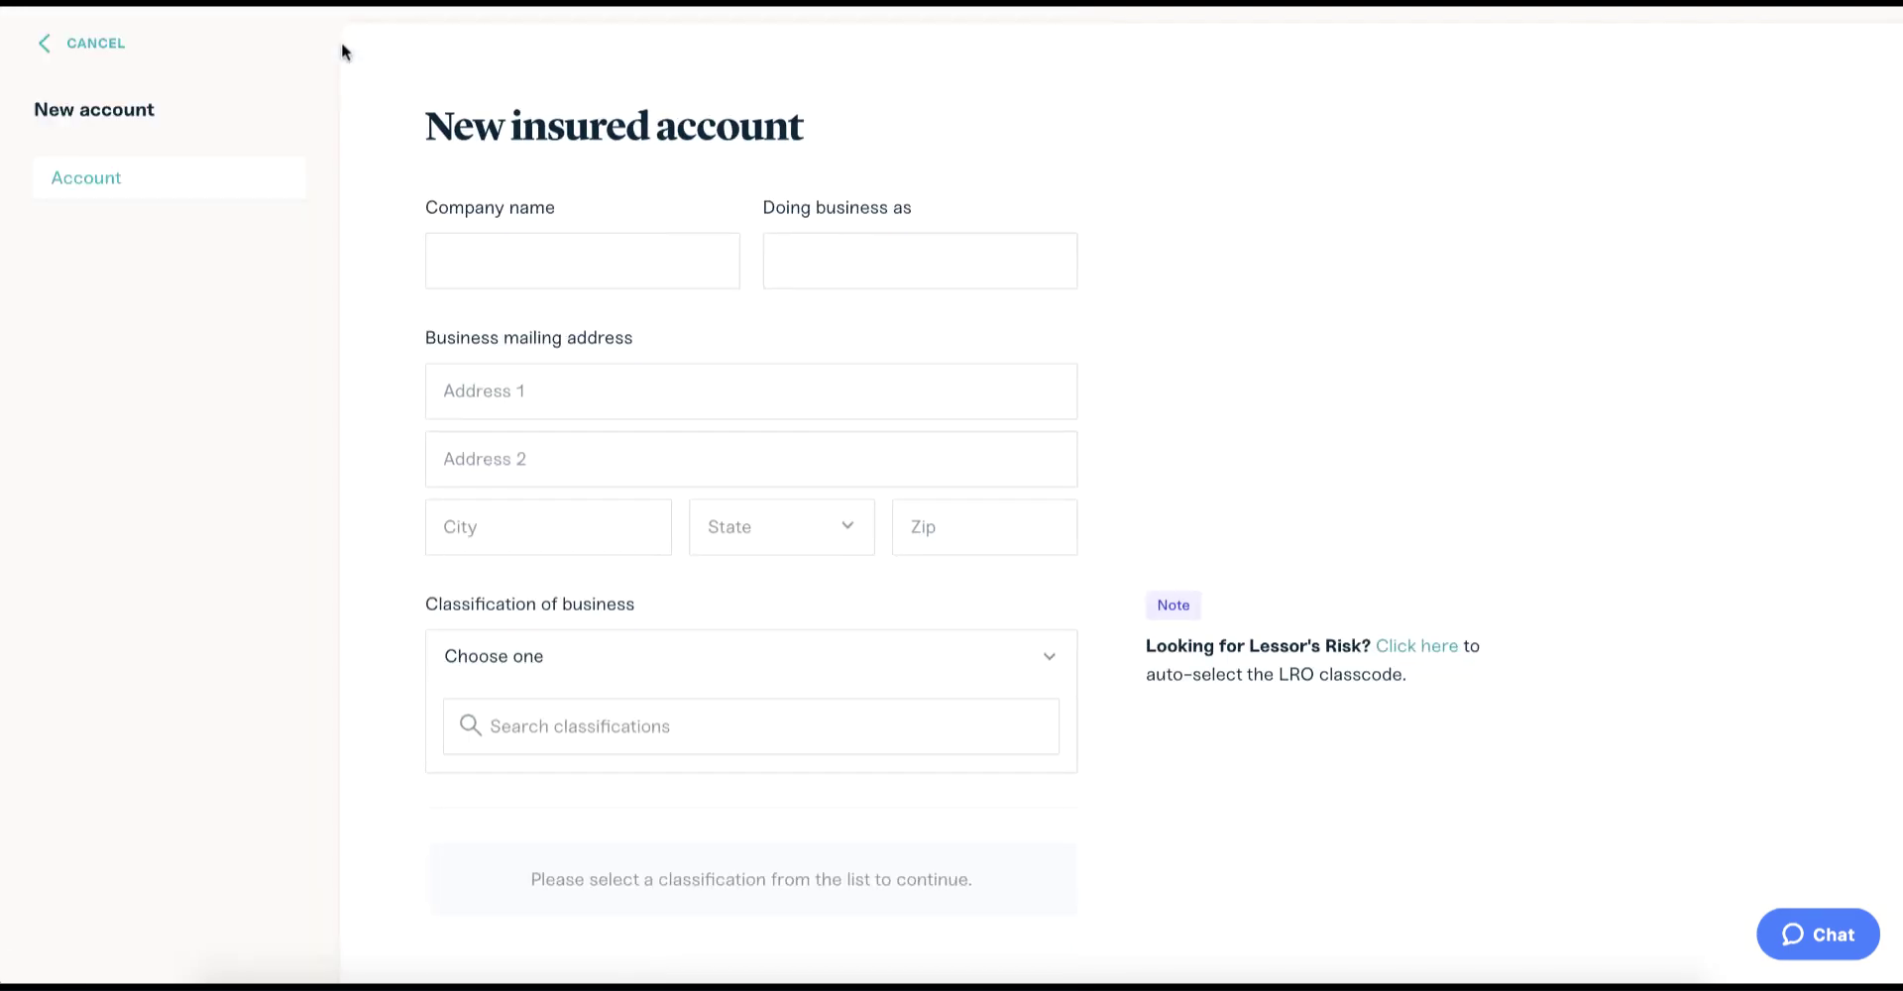
click(492, 258)
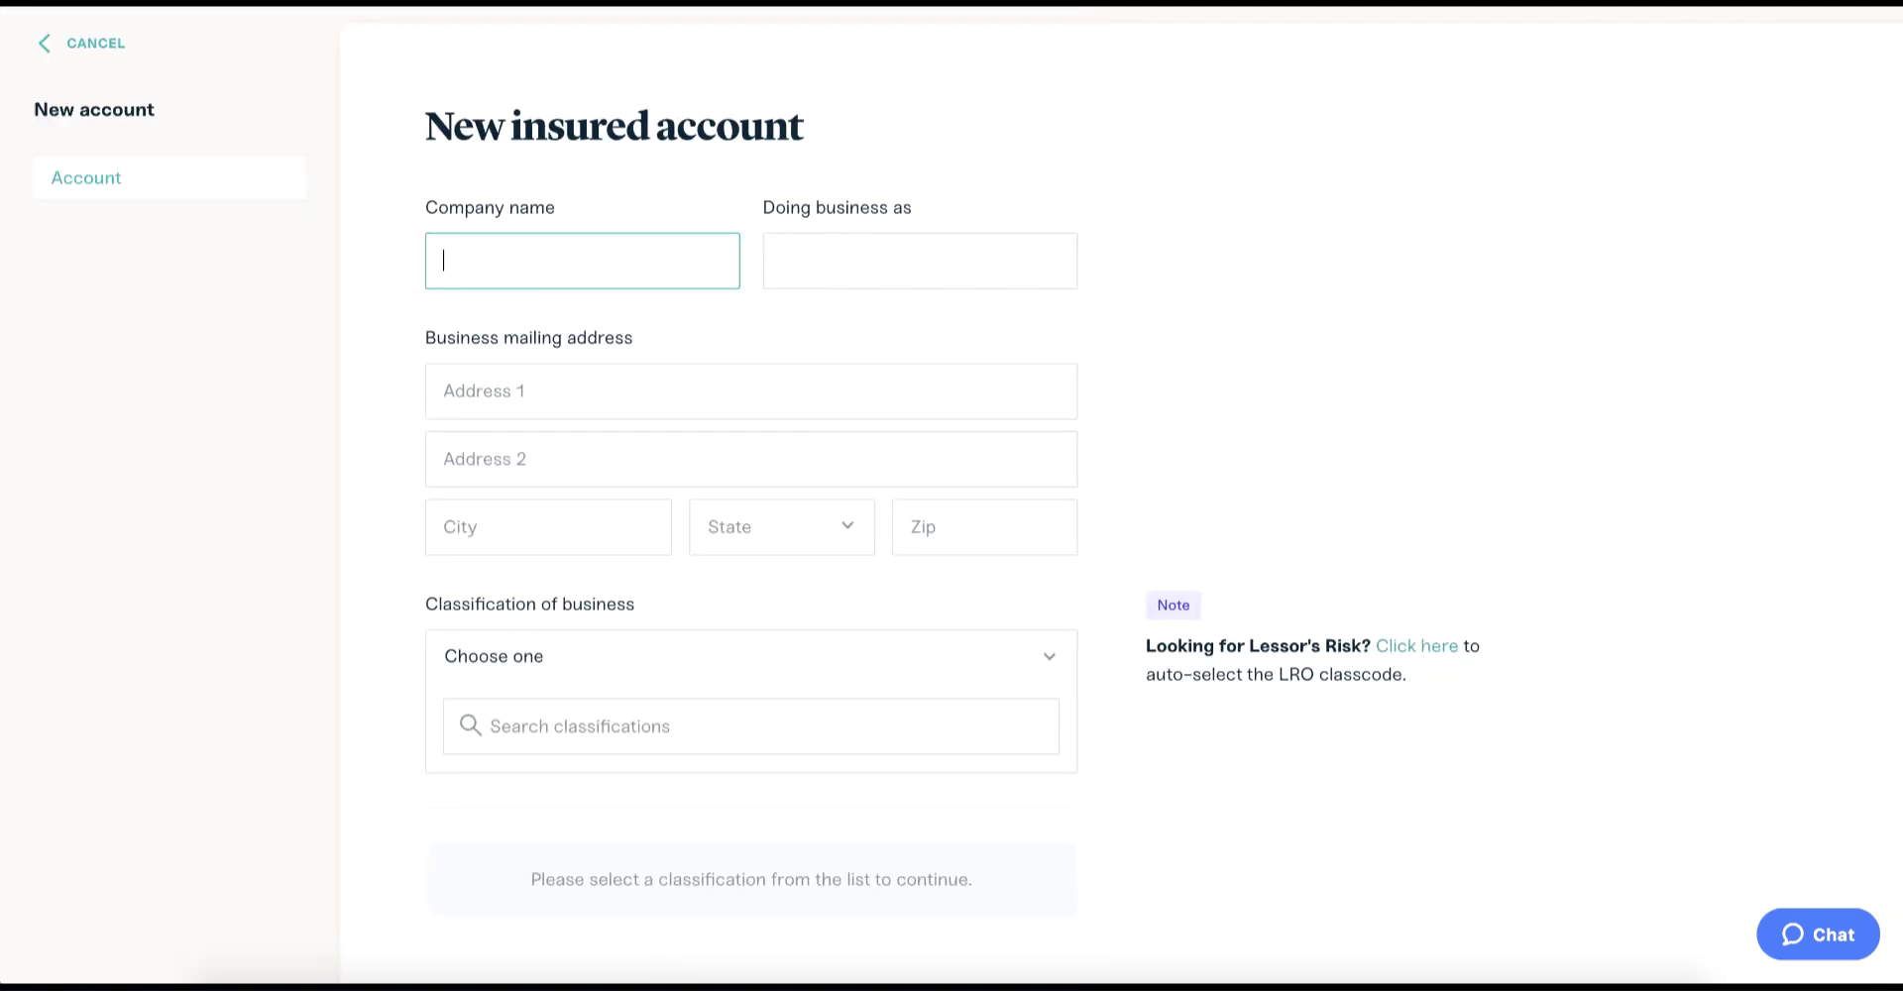
text(Cutting Edge Flower Shop)
click(506, 371)
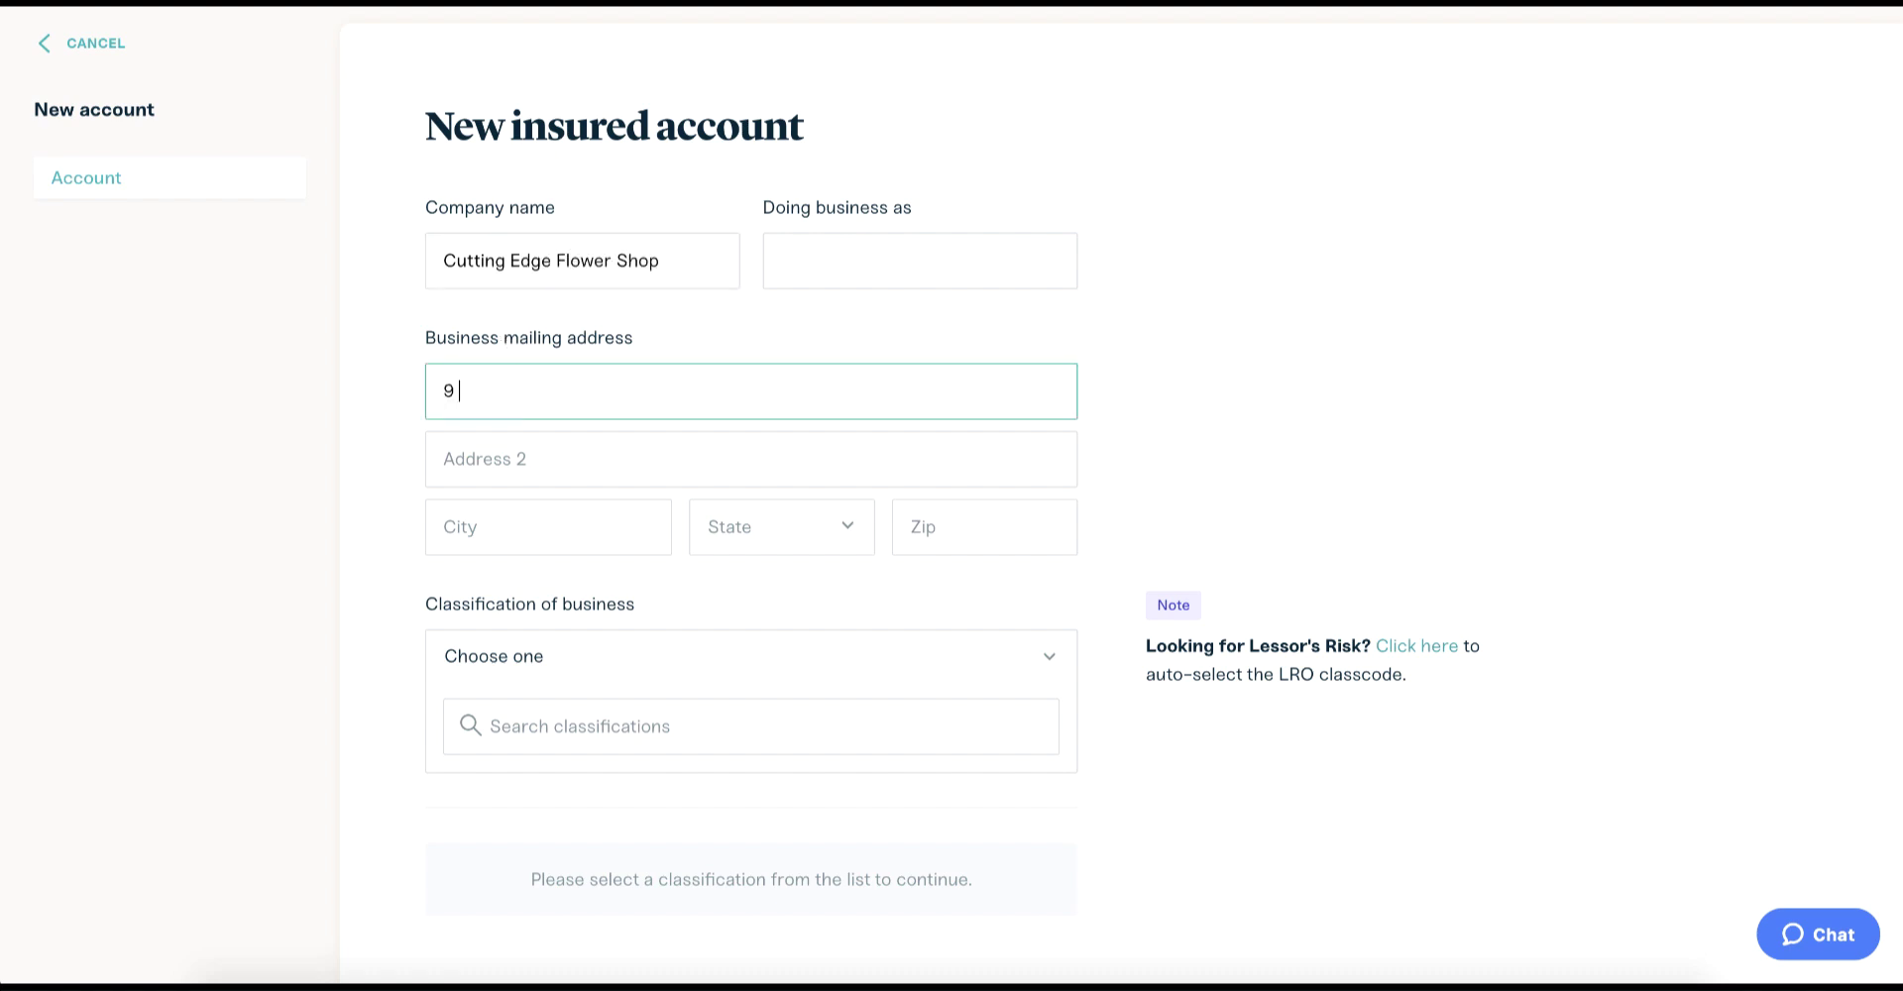
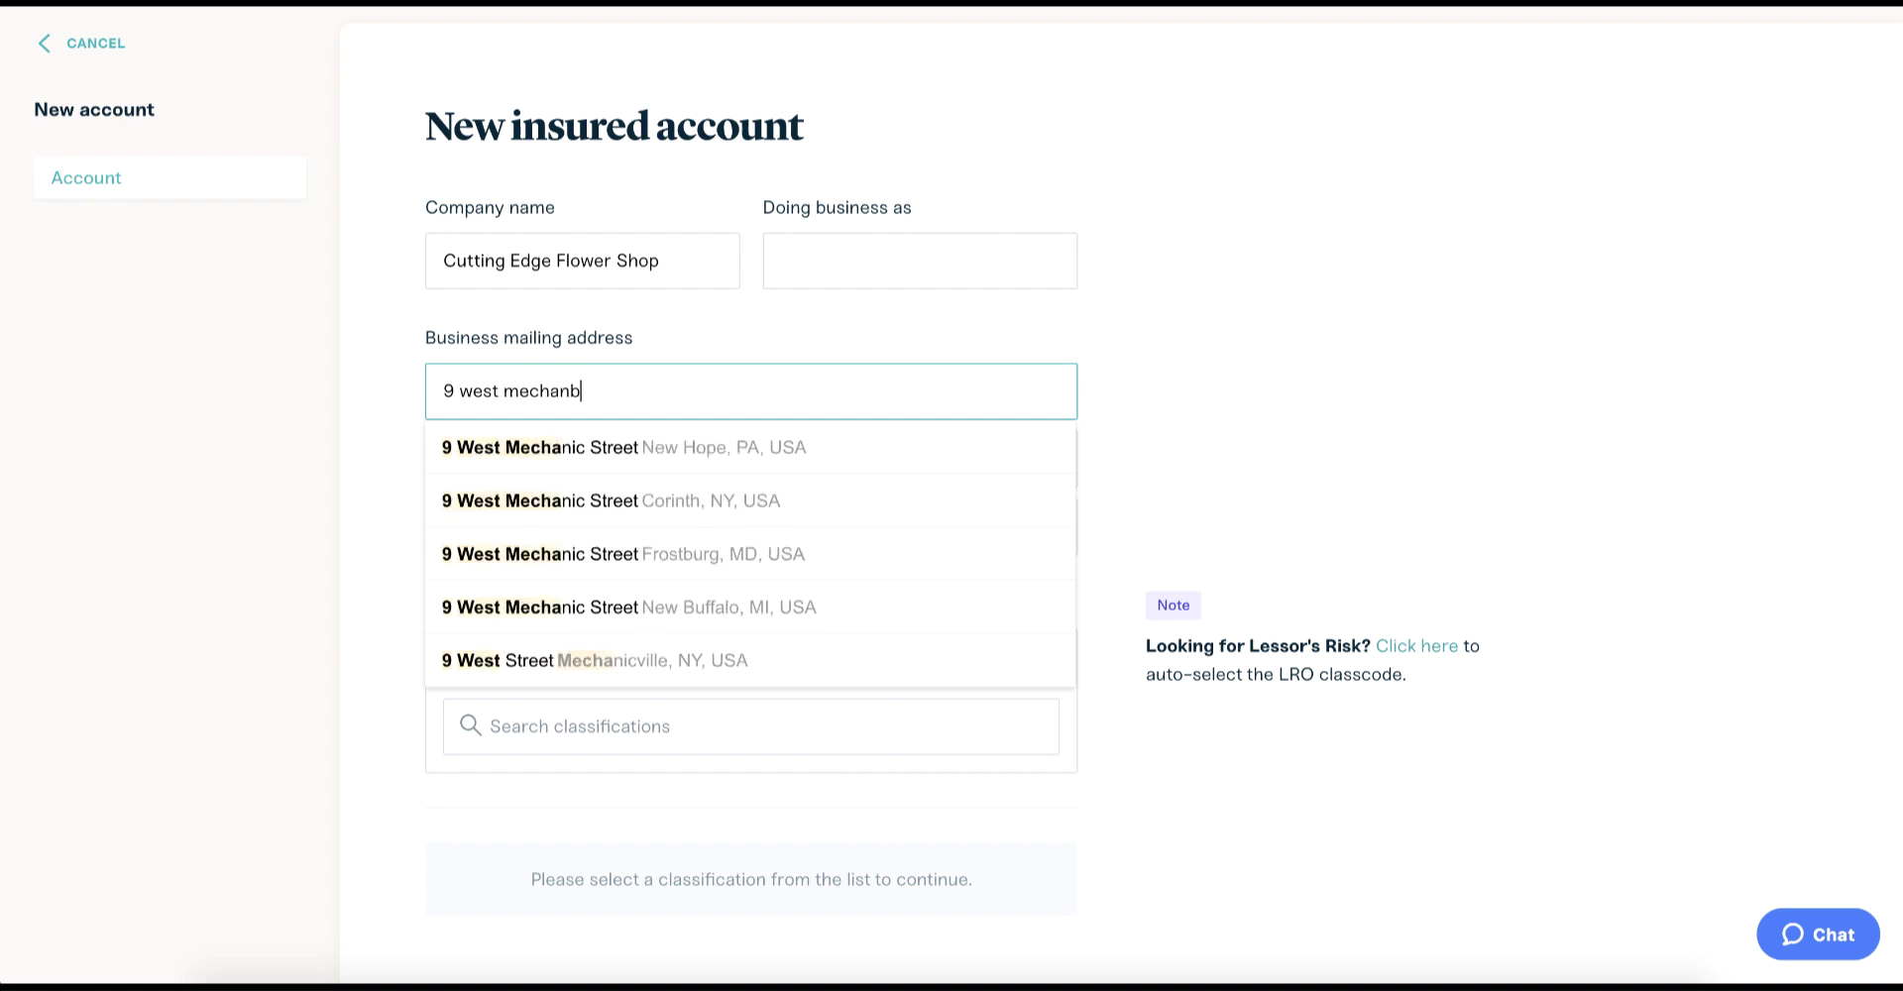
click(555, 446)
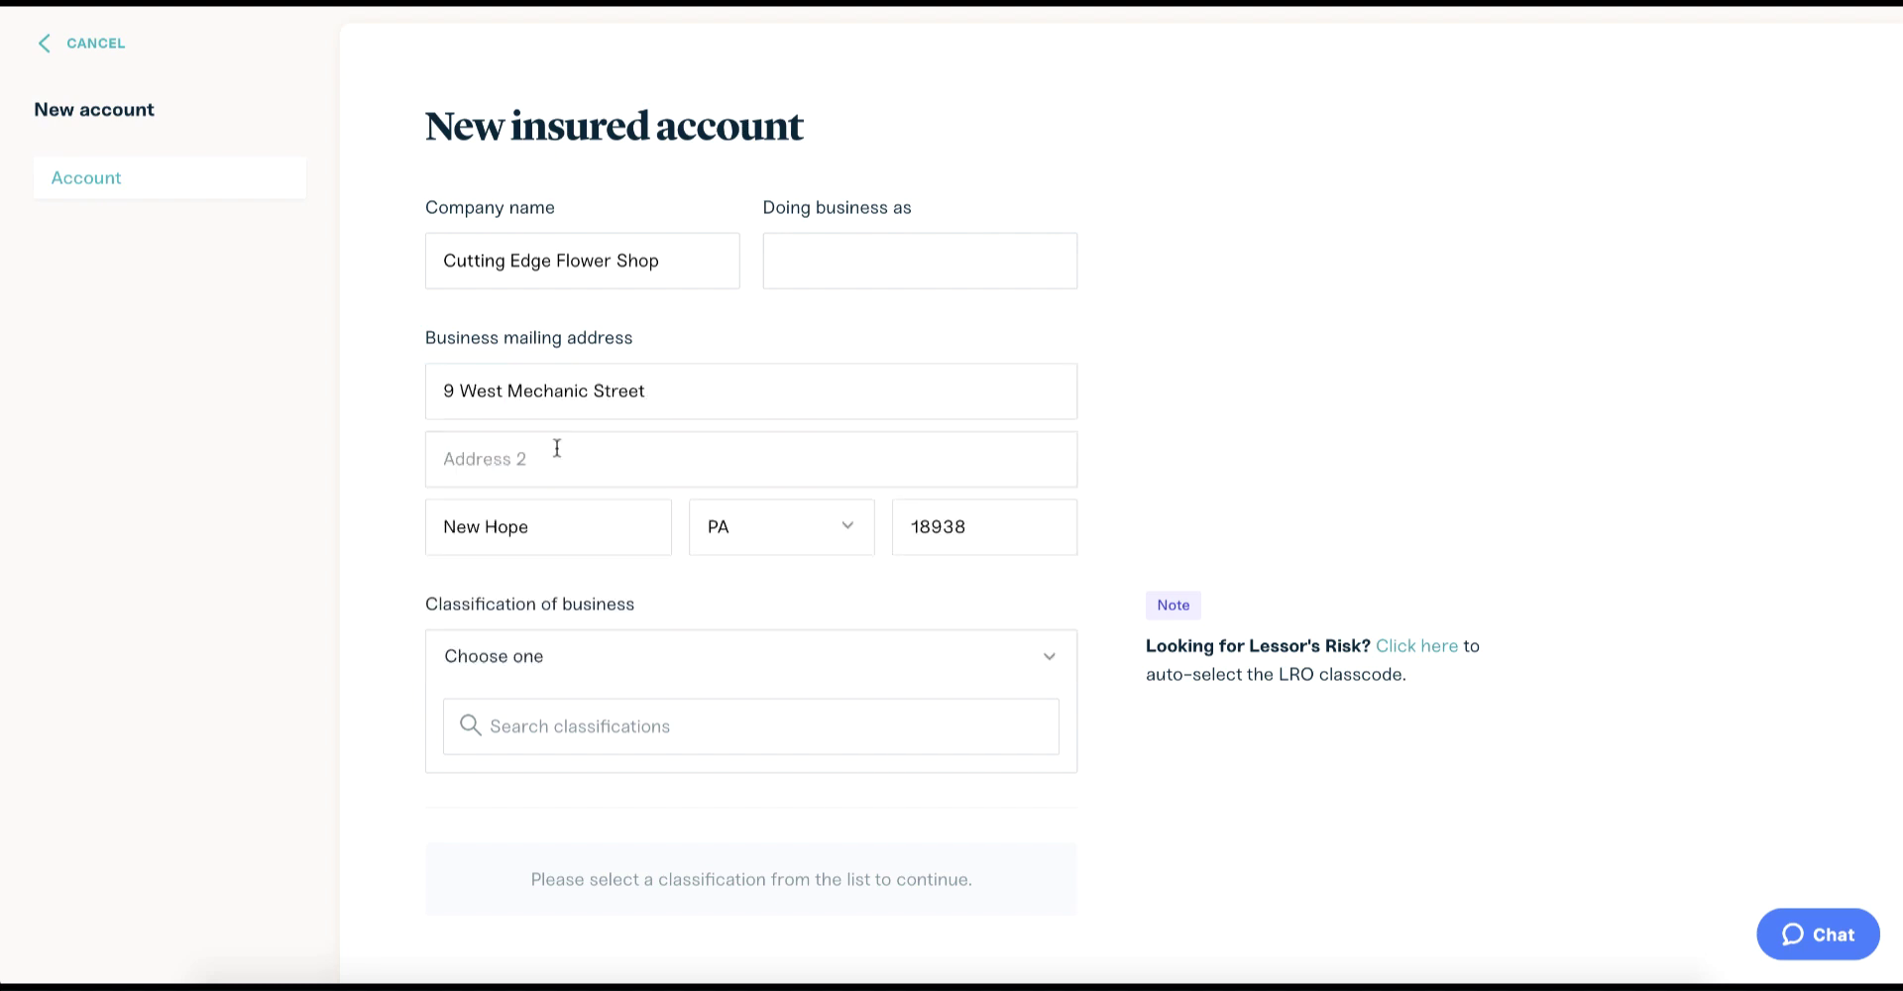
Classify the business as 'Flower shops, fresh'.
click(544, 727)
text(flower)
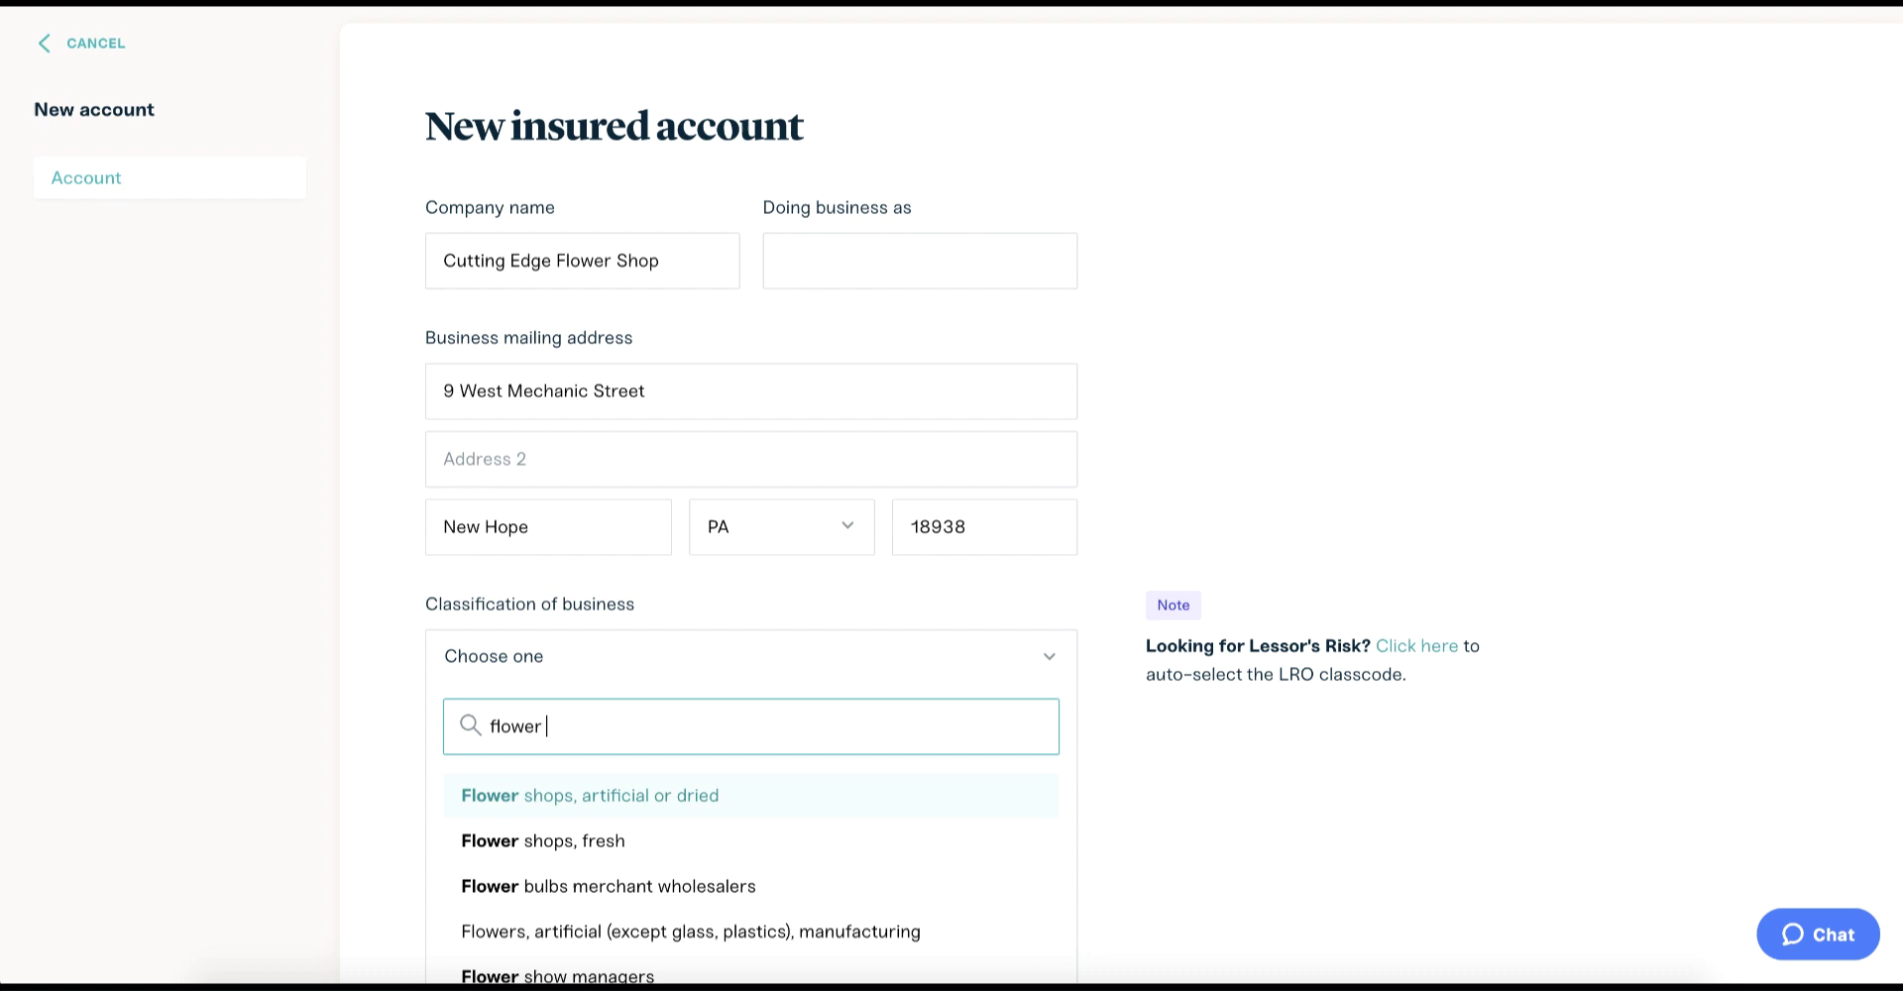
text( shop)
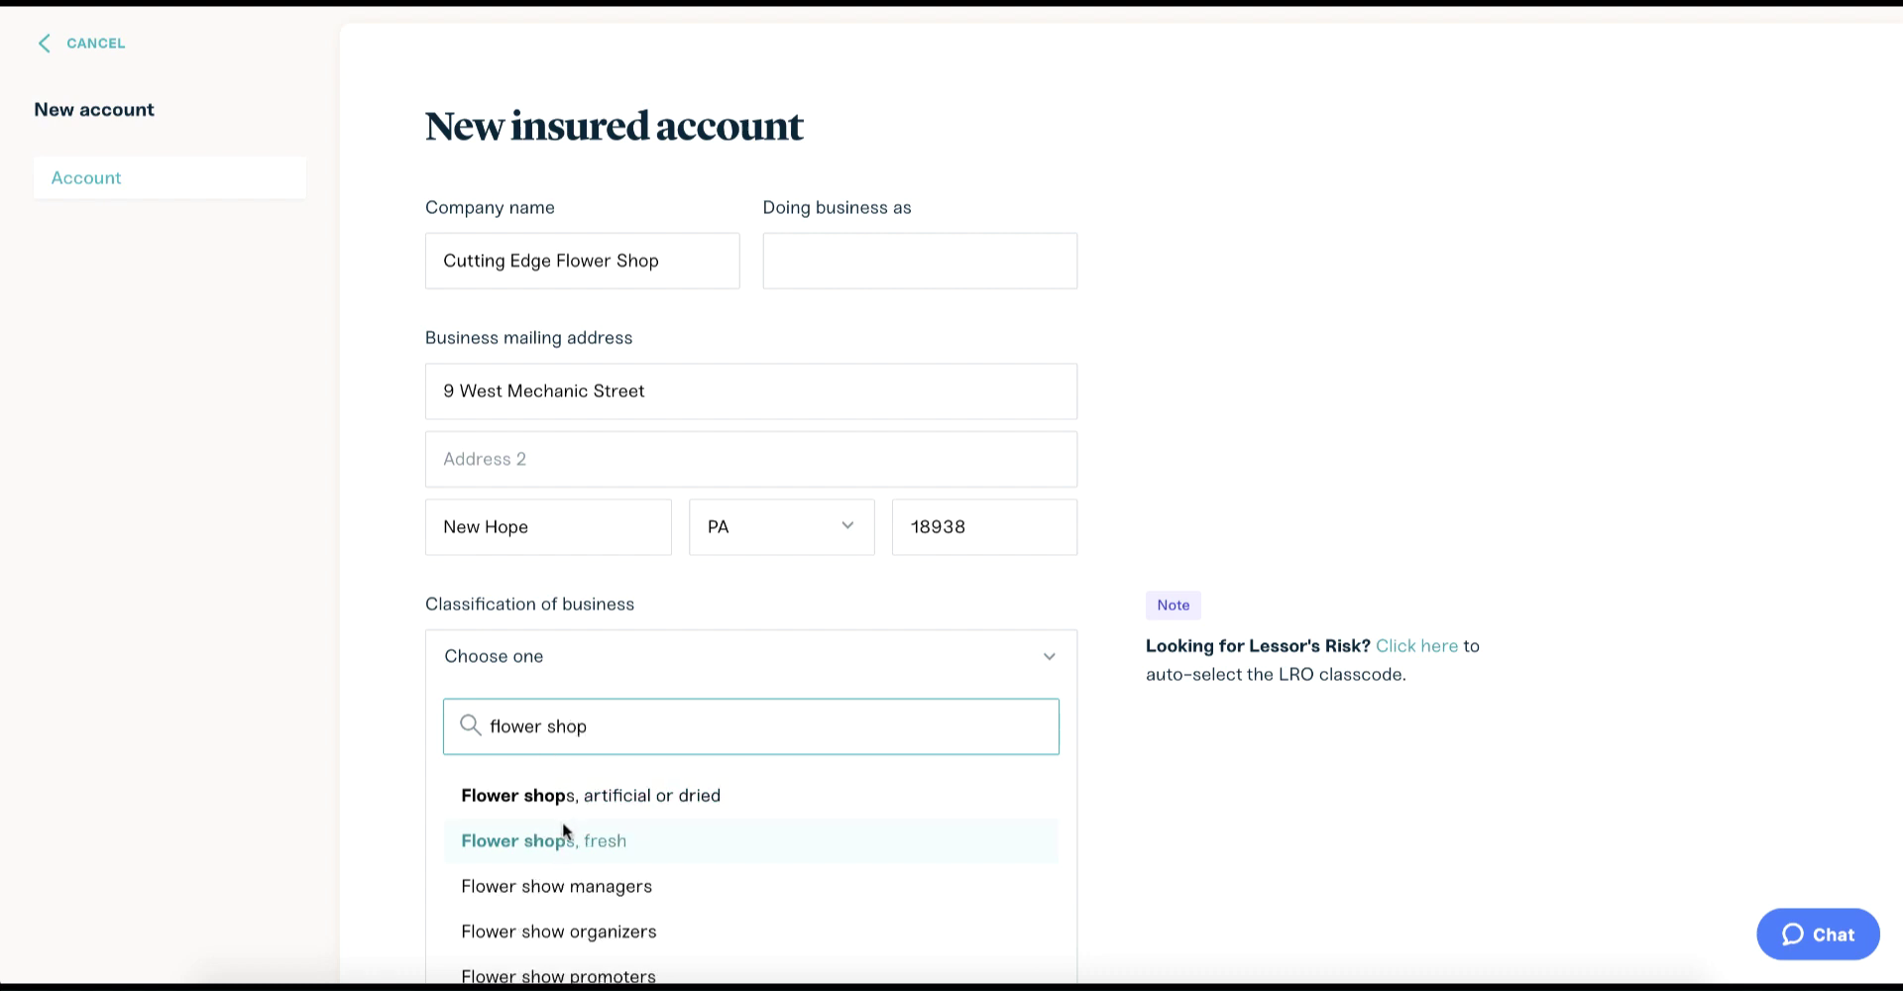
click(562, 841)
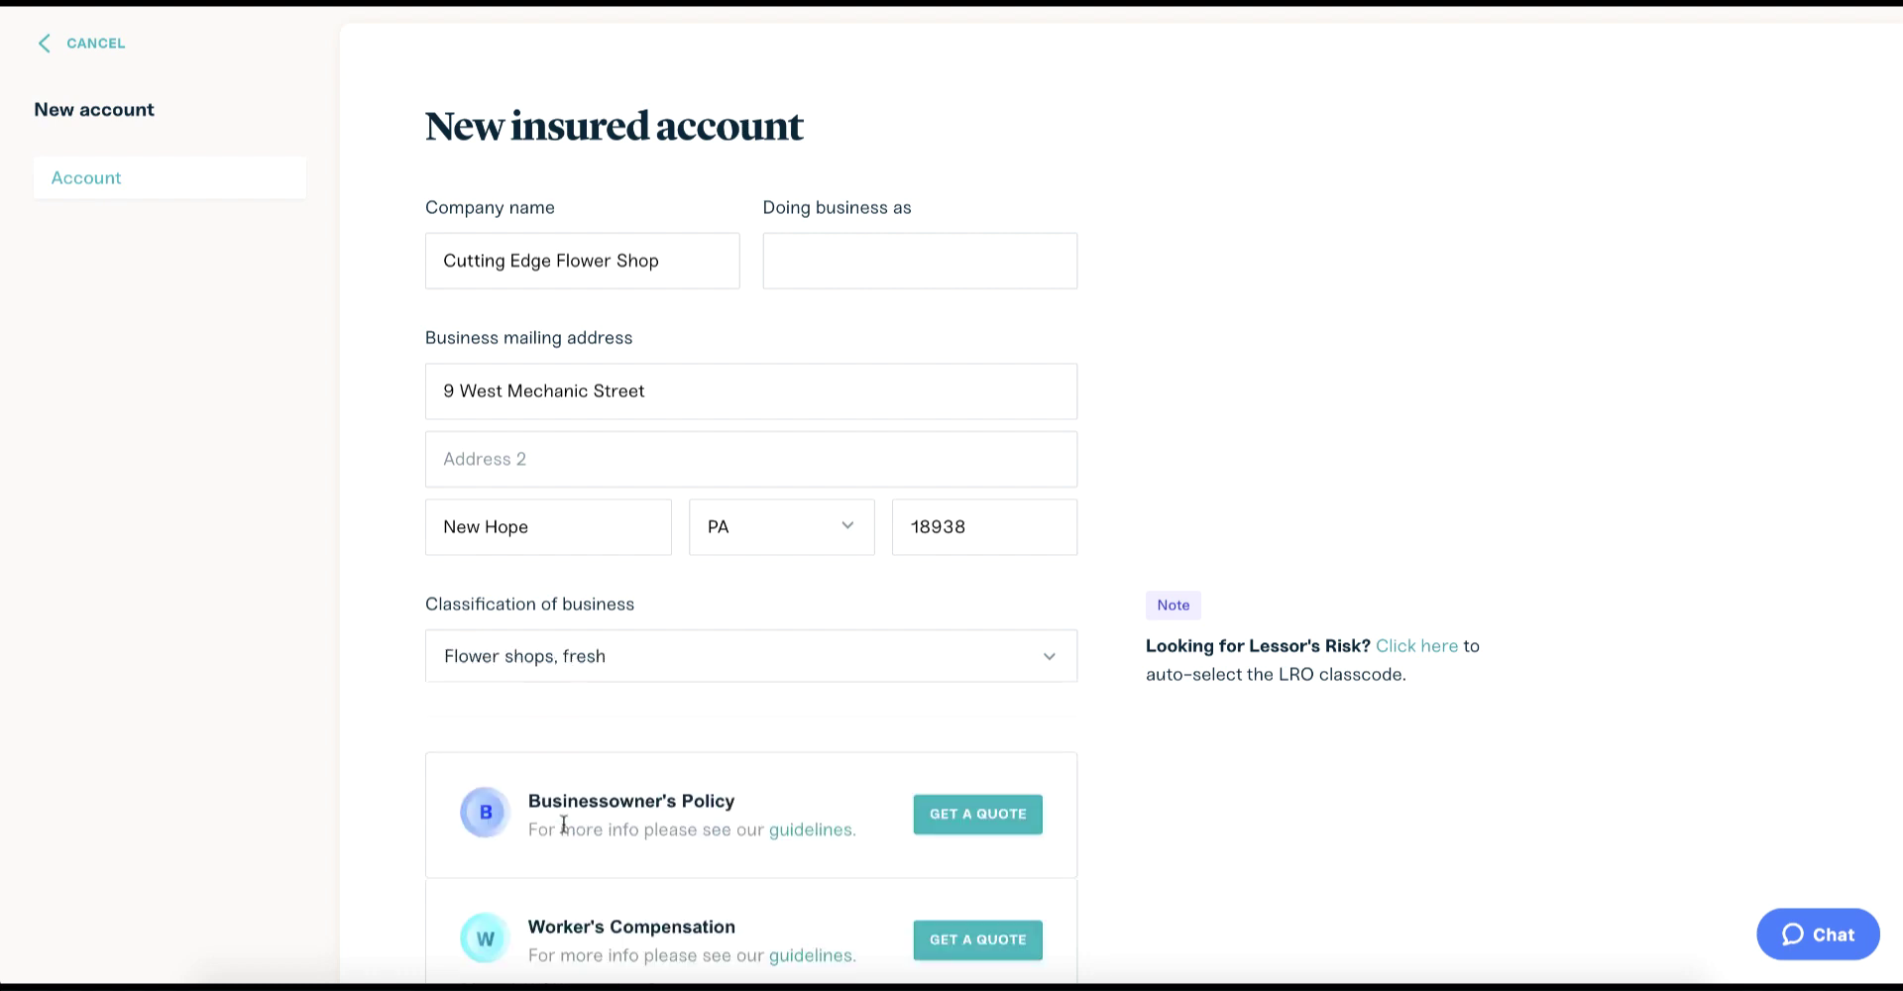
scroll(563, 825, down, 2)
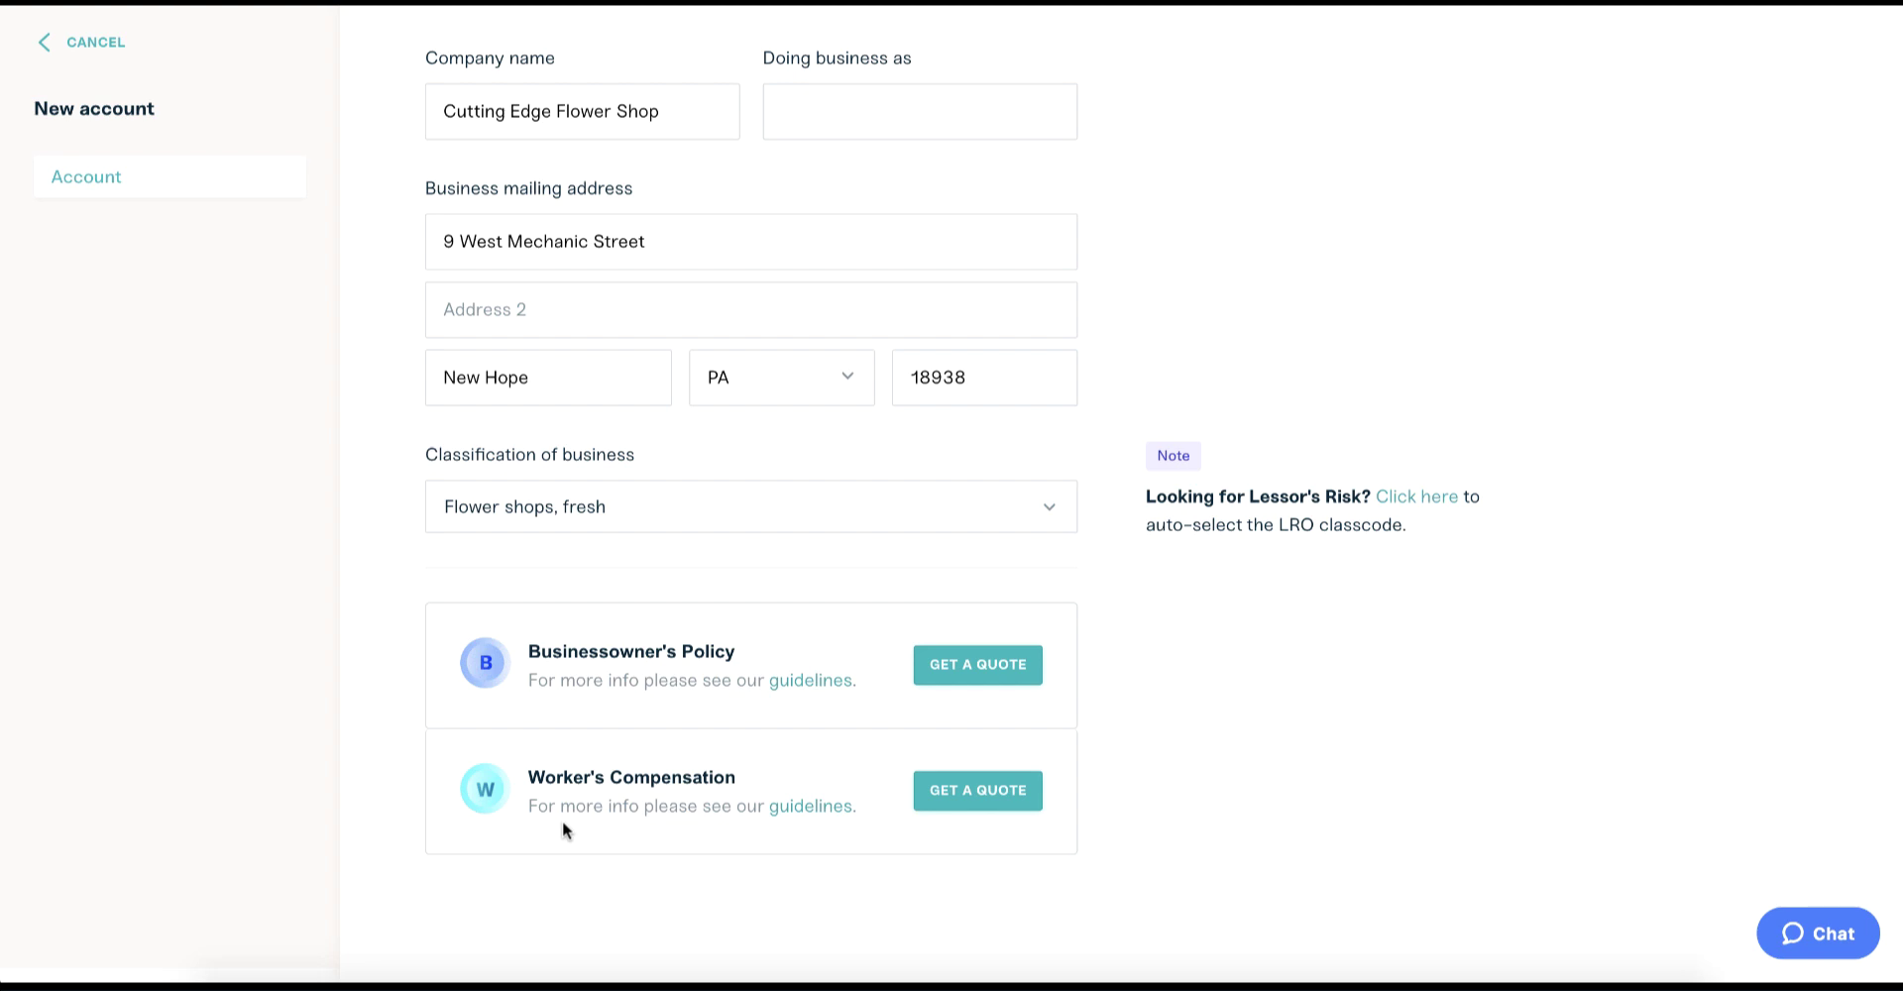
Start a Businessowner's Policy quote and confirm the shop meets the guidelines.
click(960, 666)
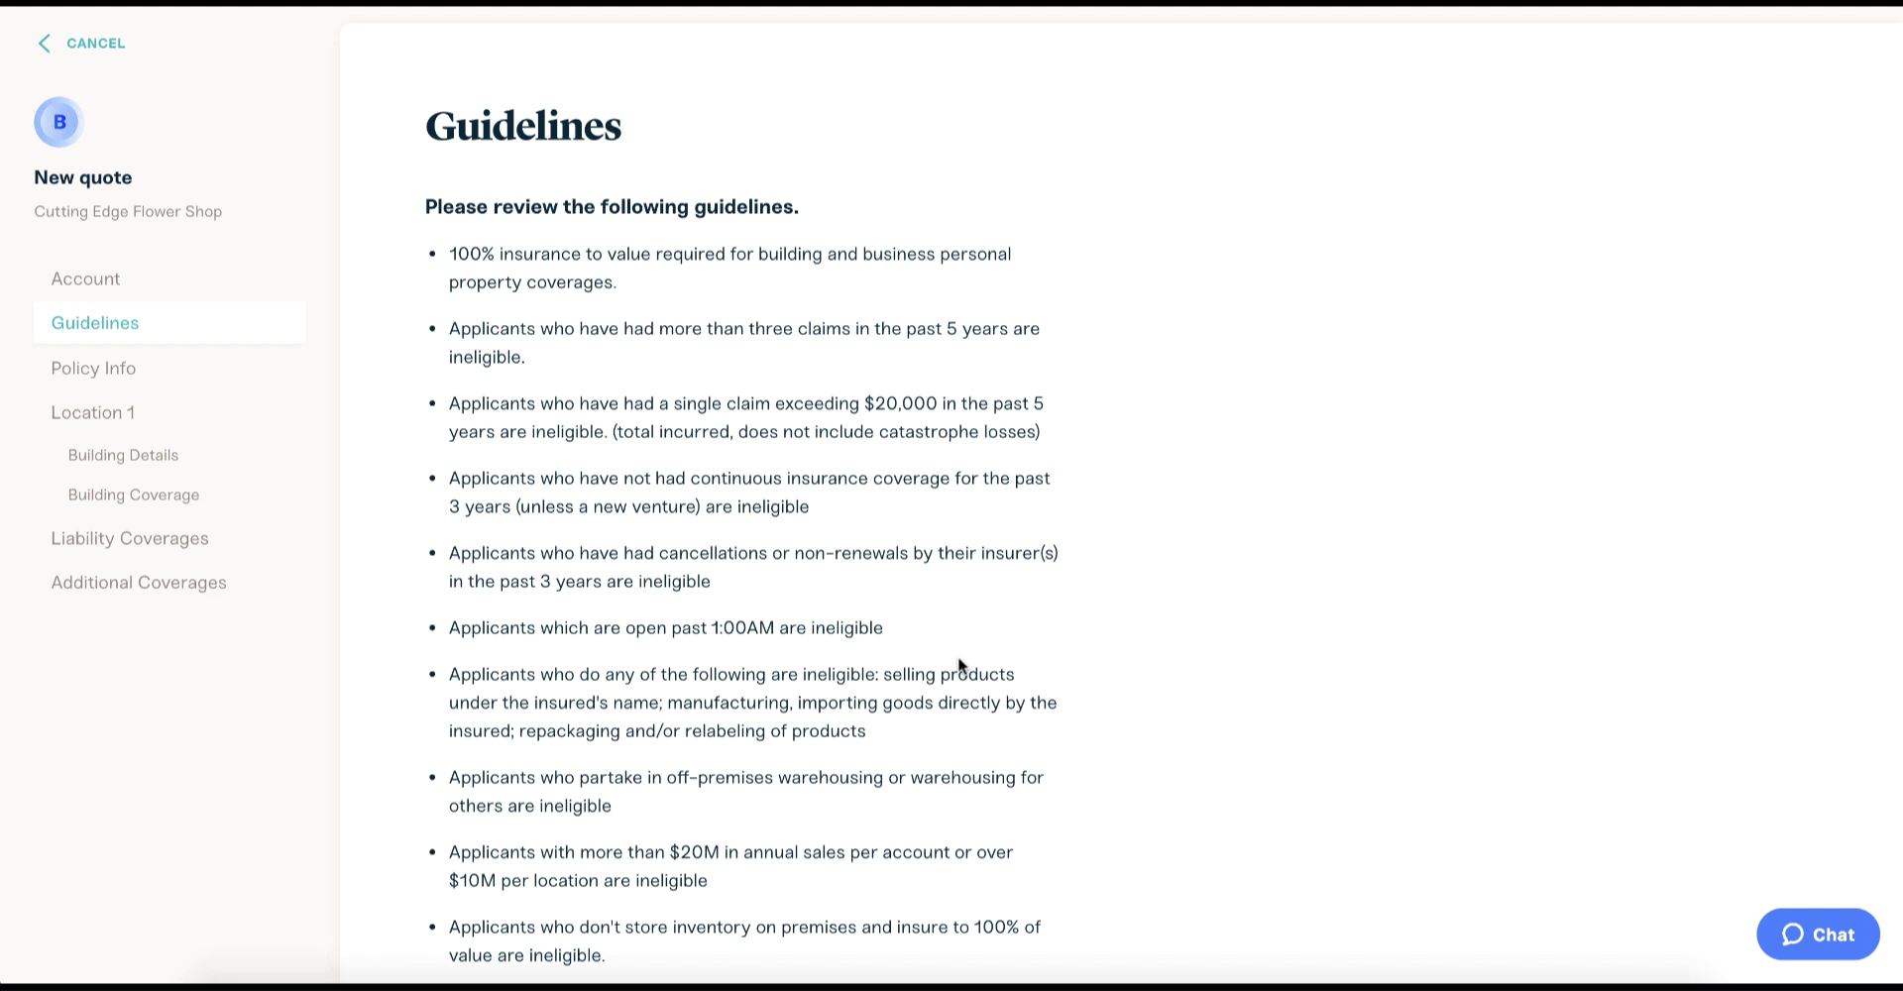
scroll(957, 664, down, 5)
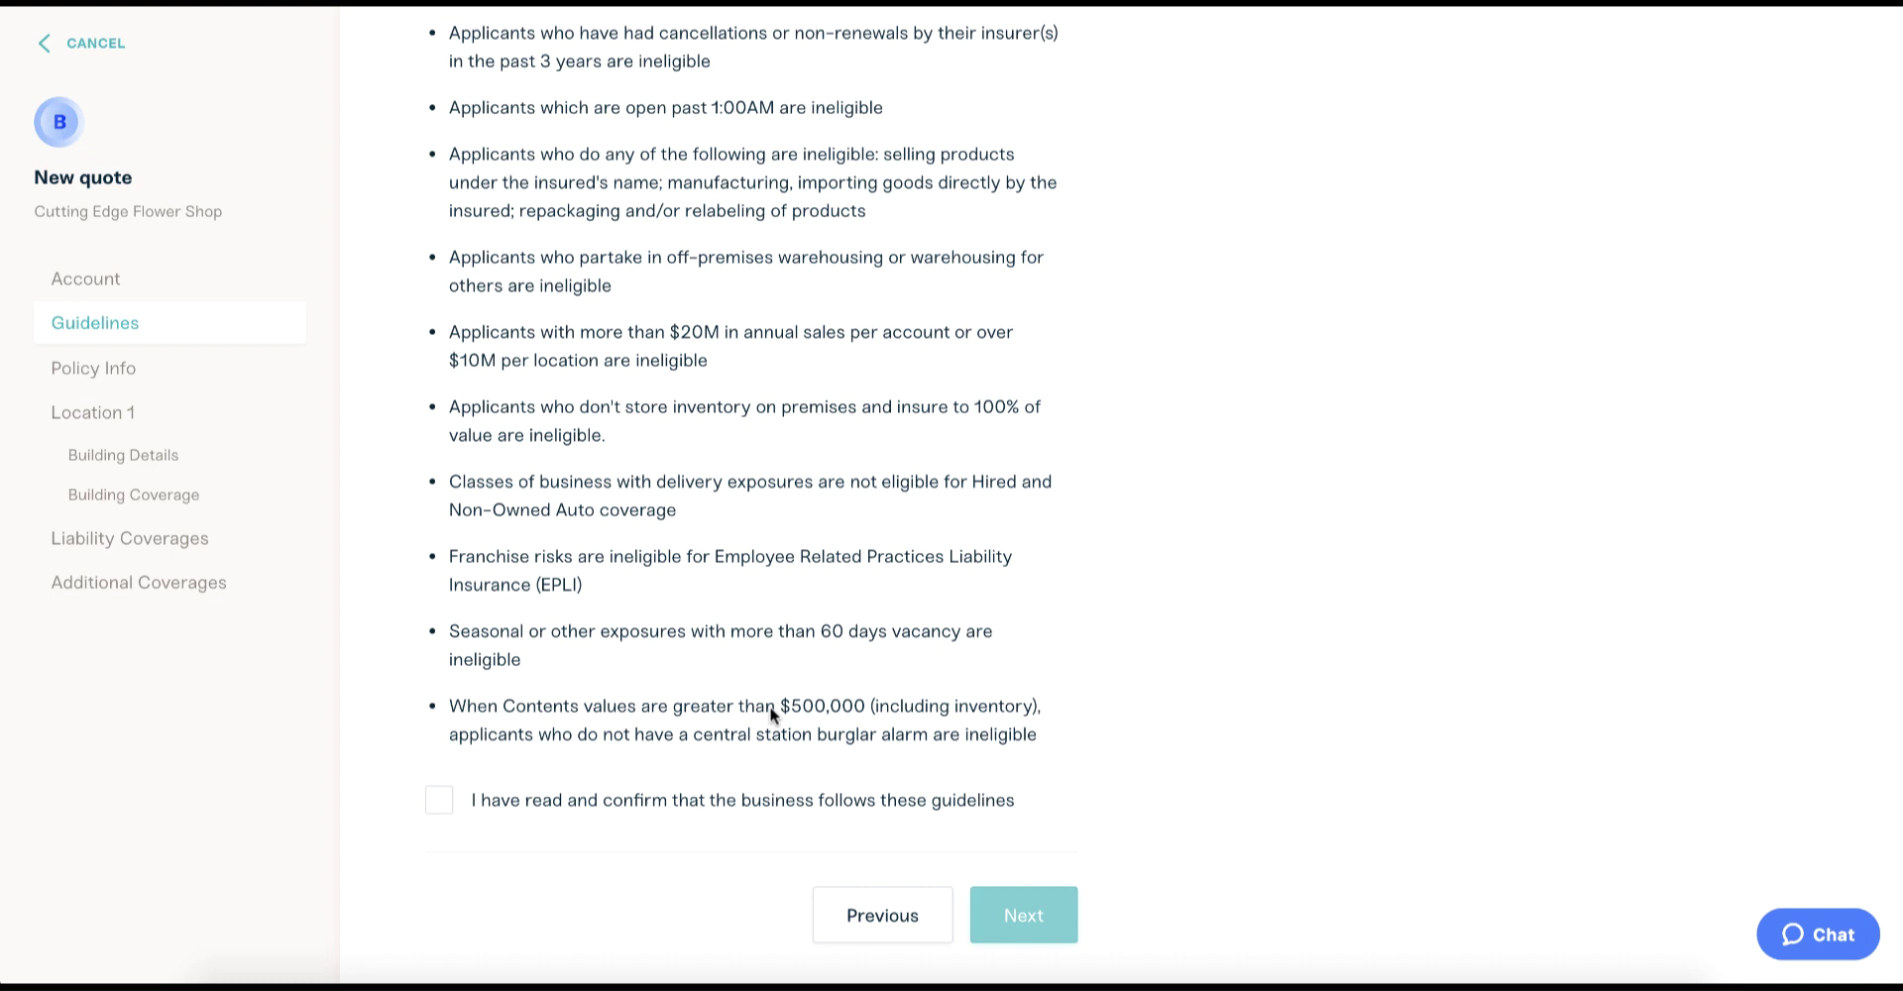
click(439, 801)
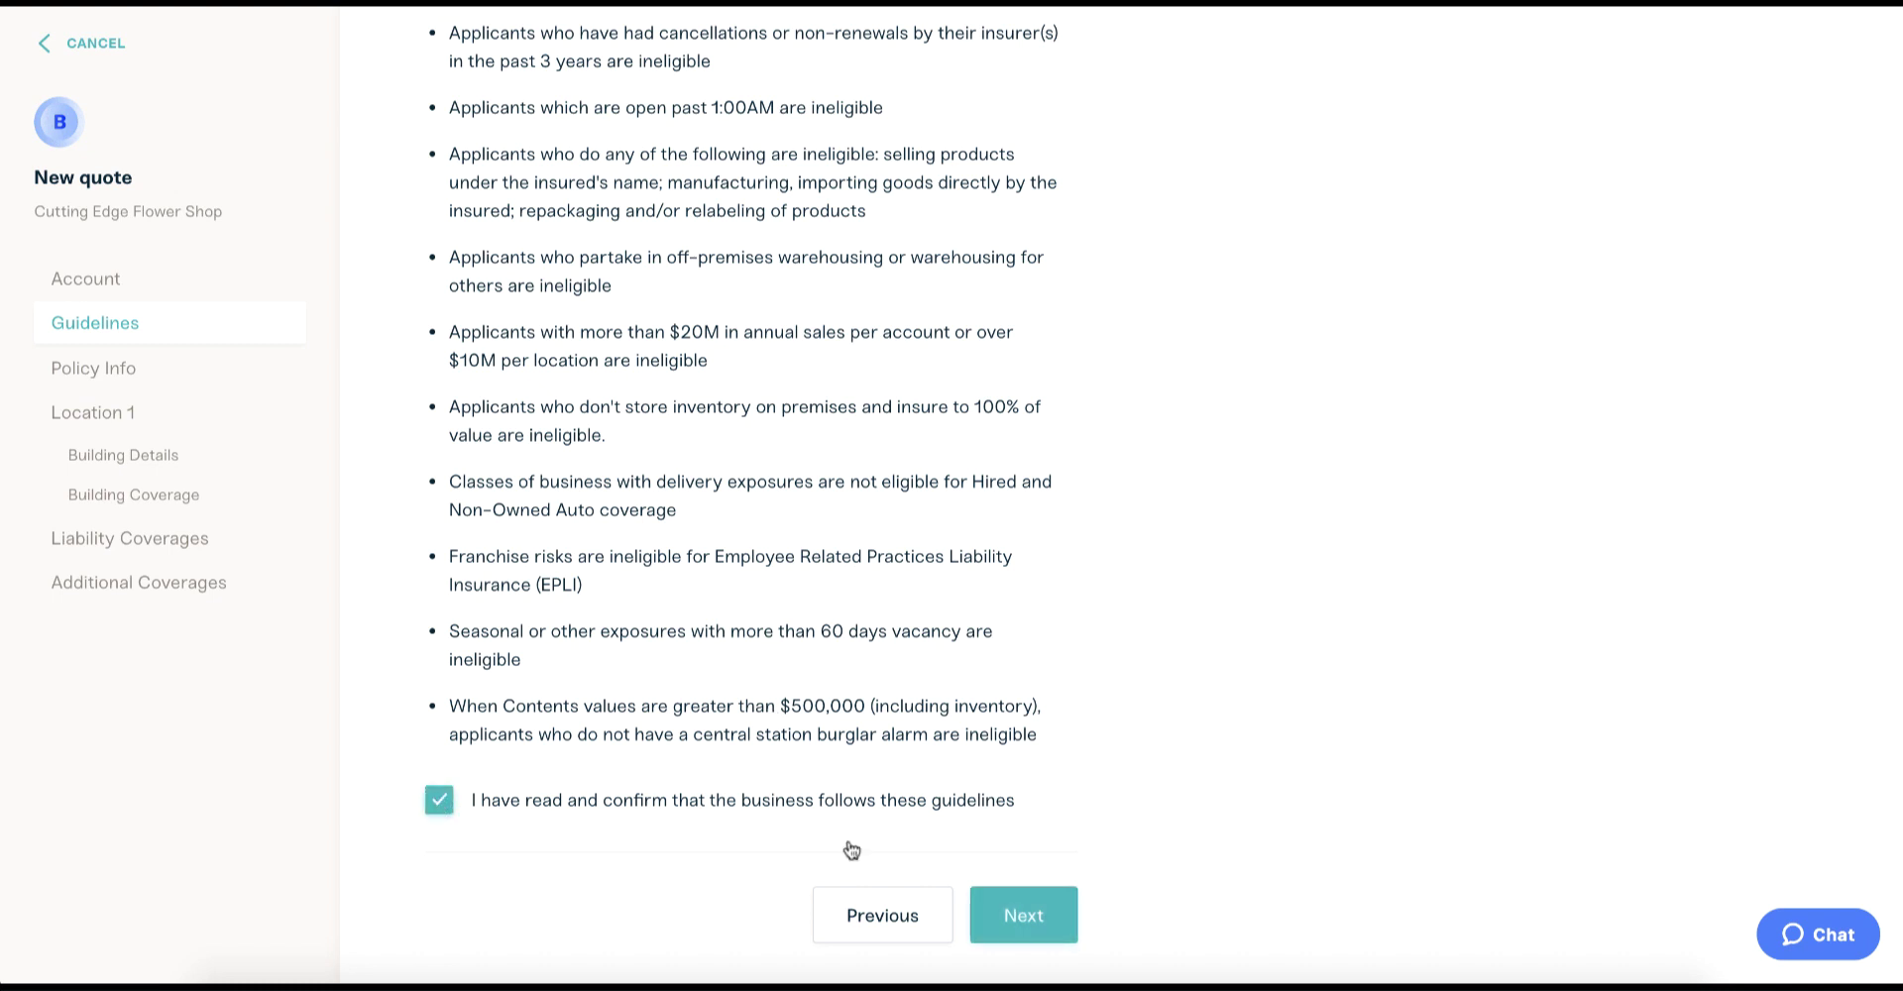
Set the organization type to LLC on the policy info step.
click(1042, 929)
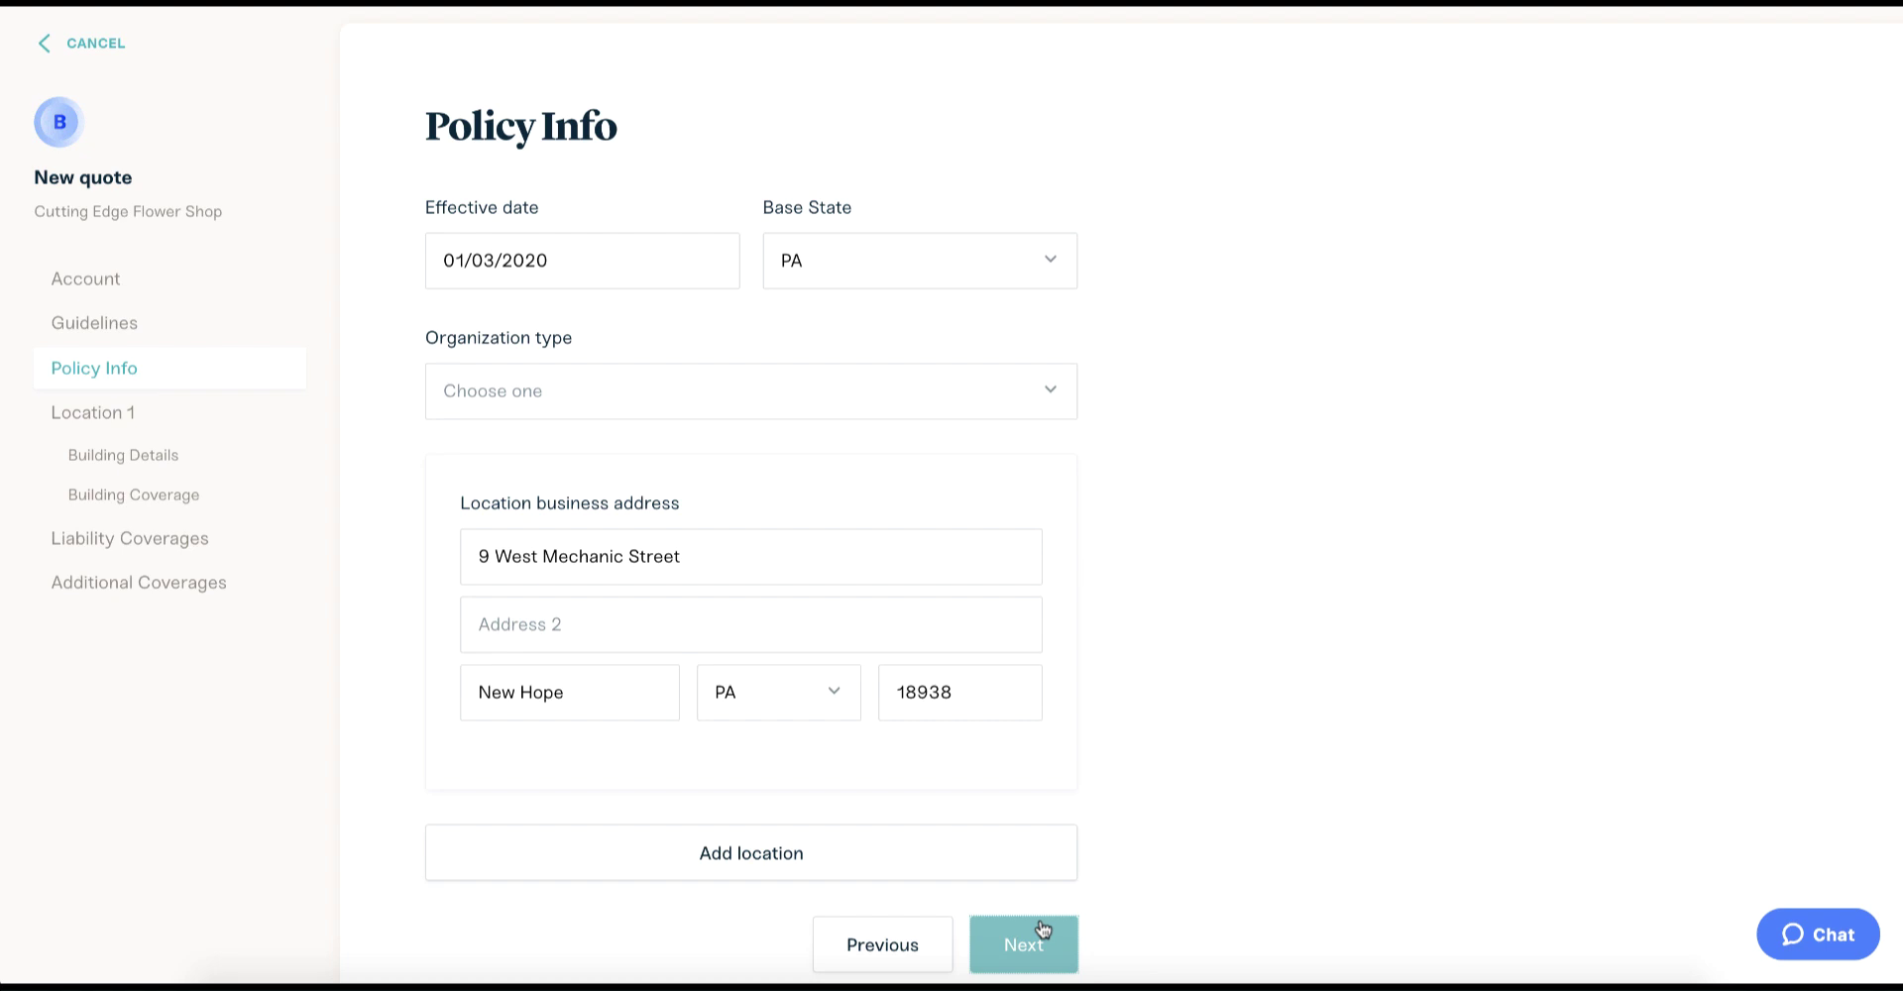
click(670, 402)
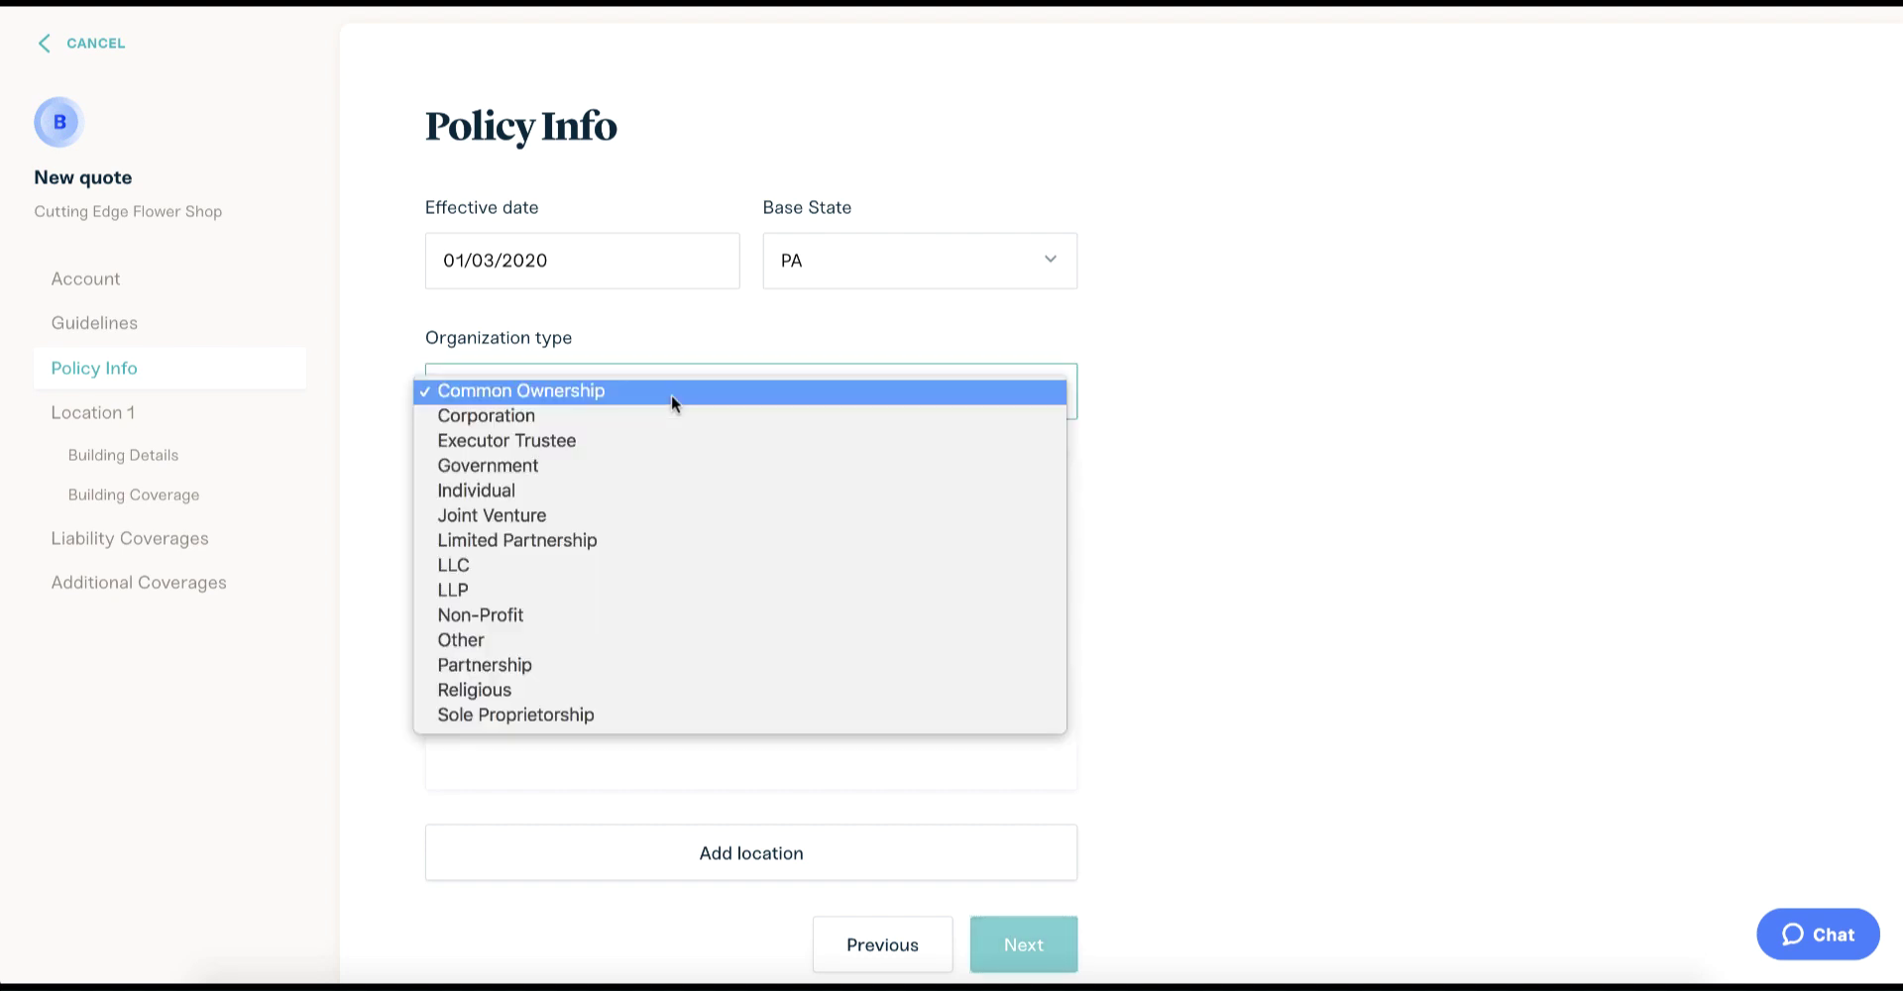
click(651, 559)
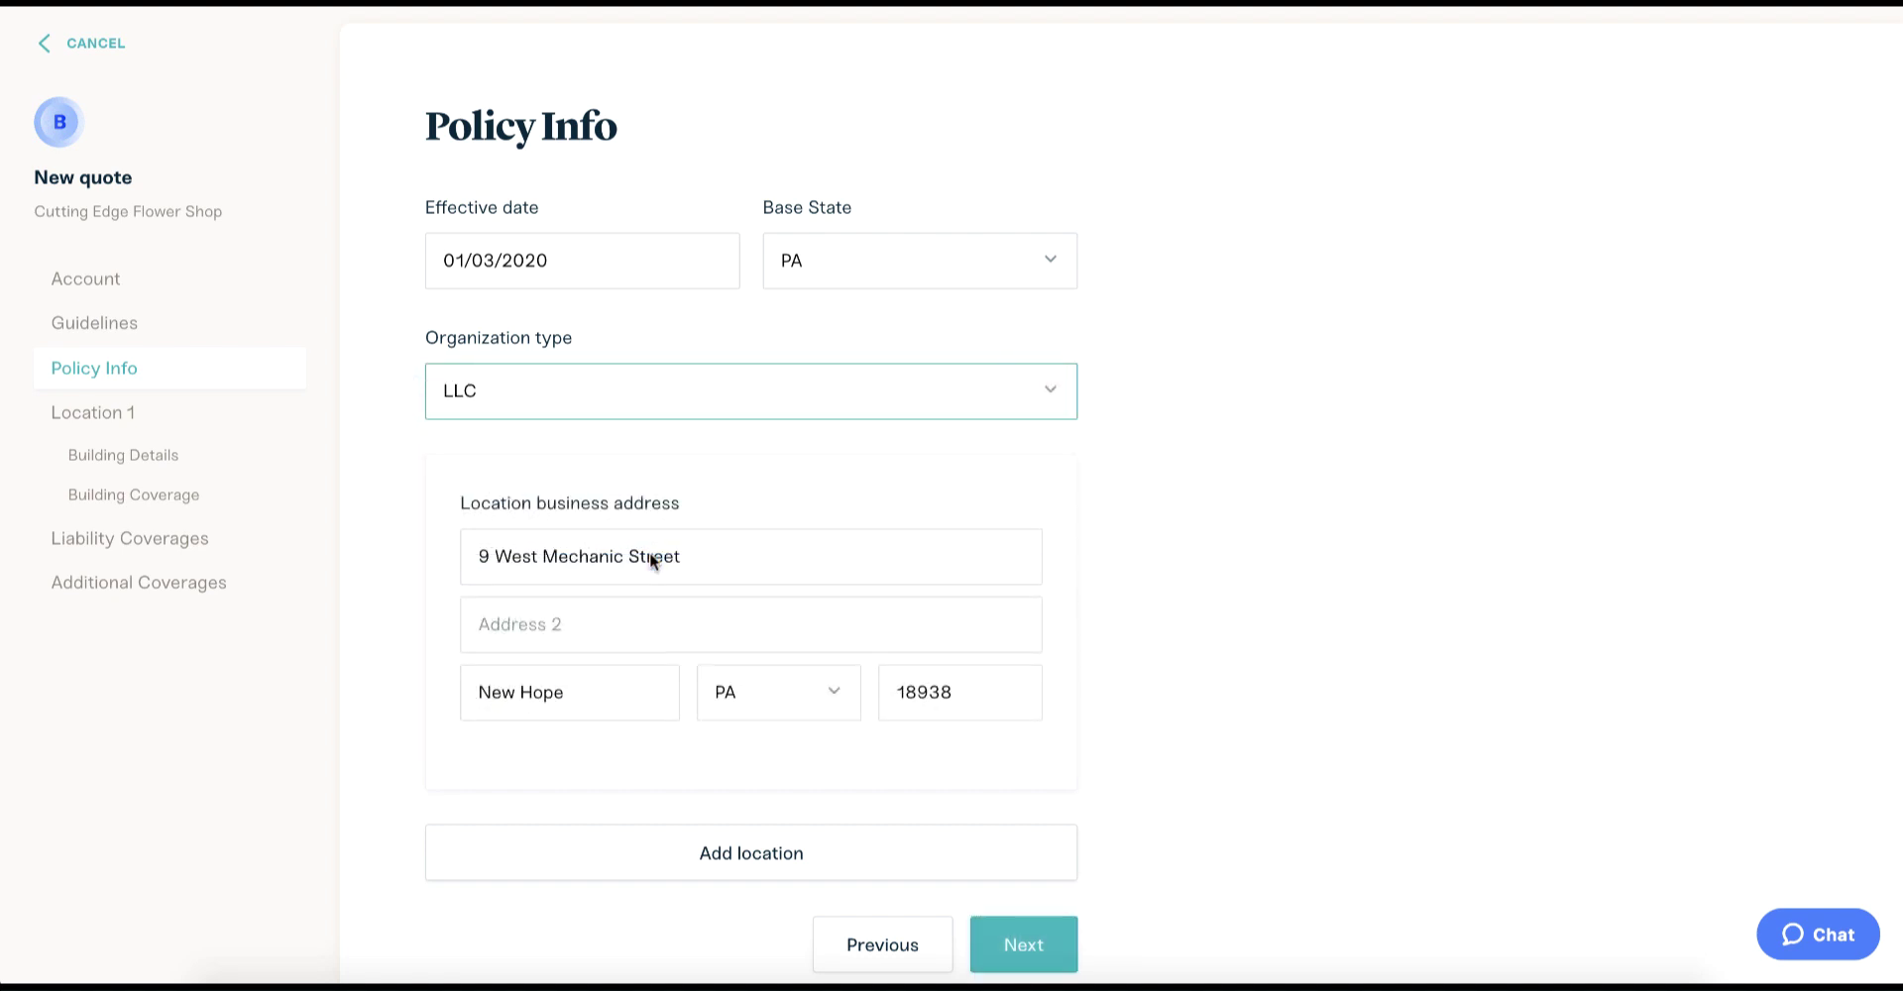
click(1093, 491)
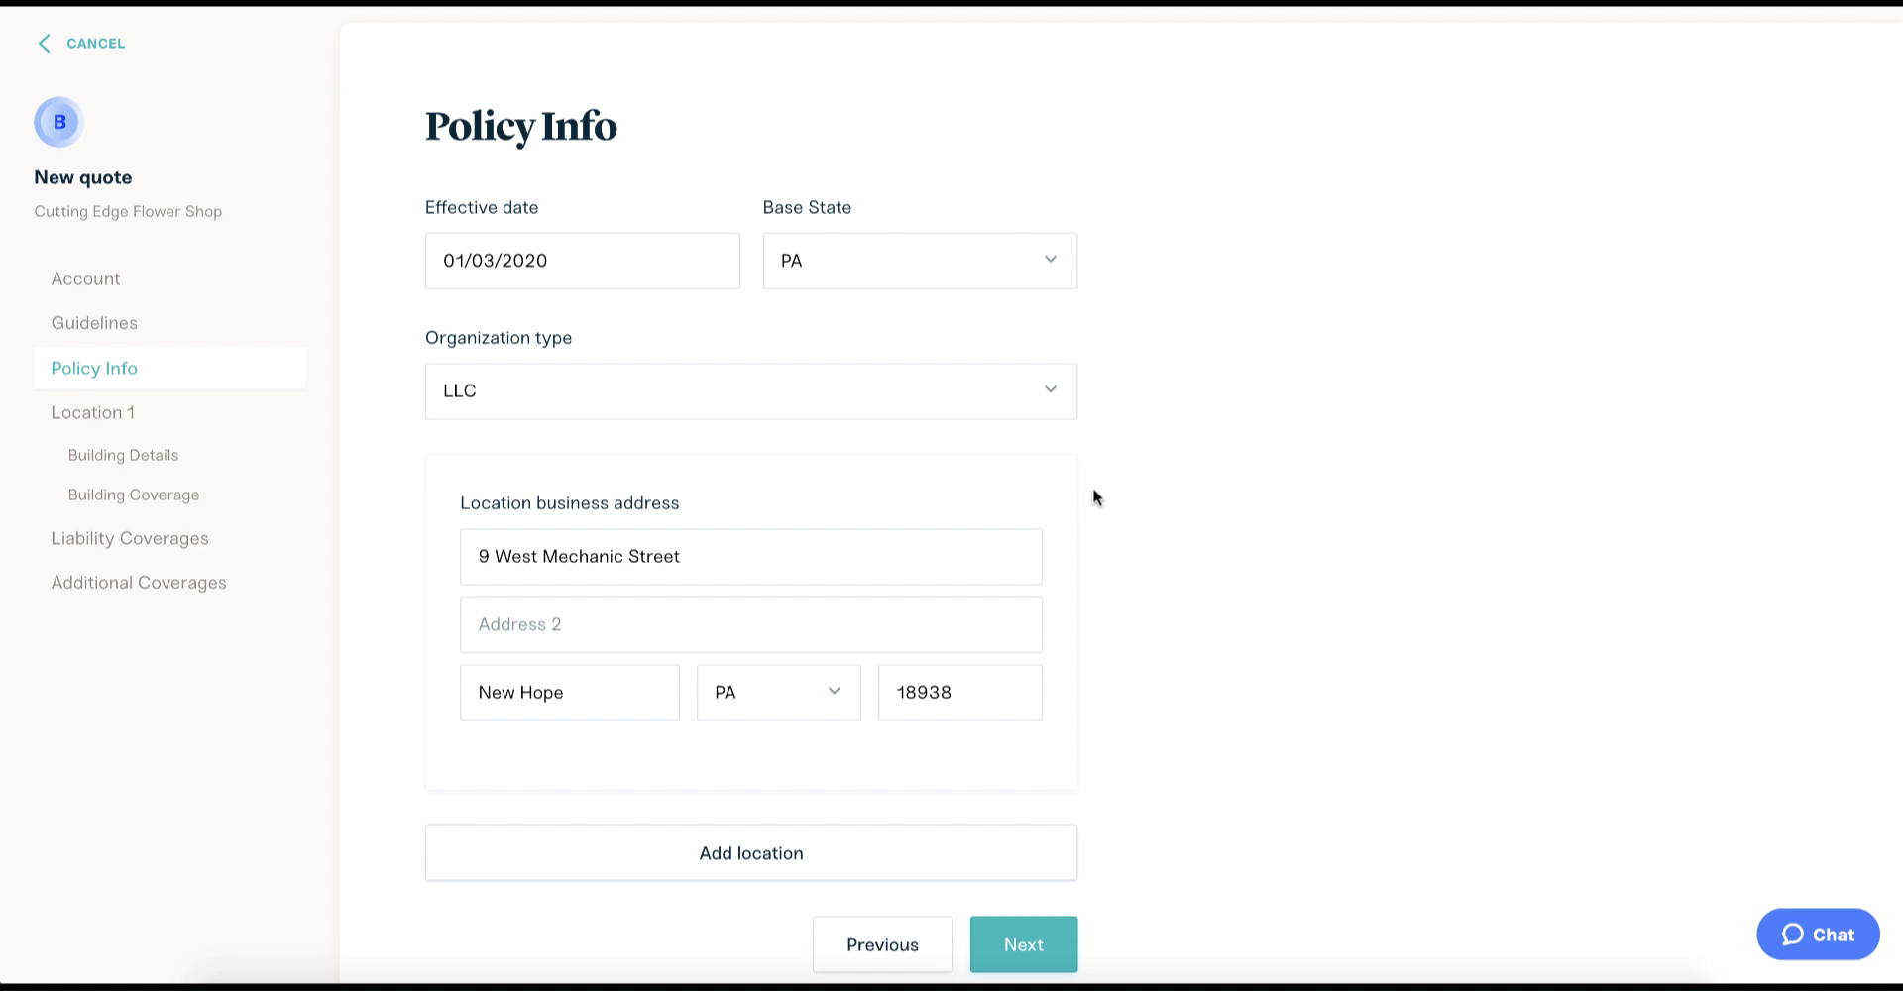
scroll(1092, 492, down, 2)
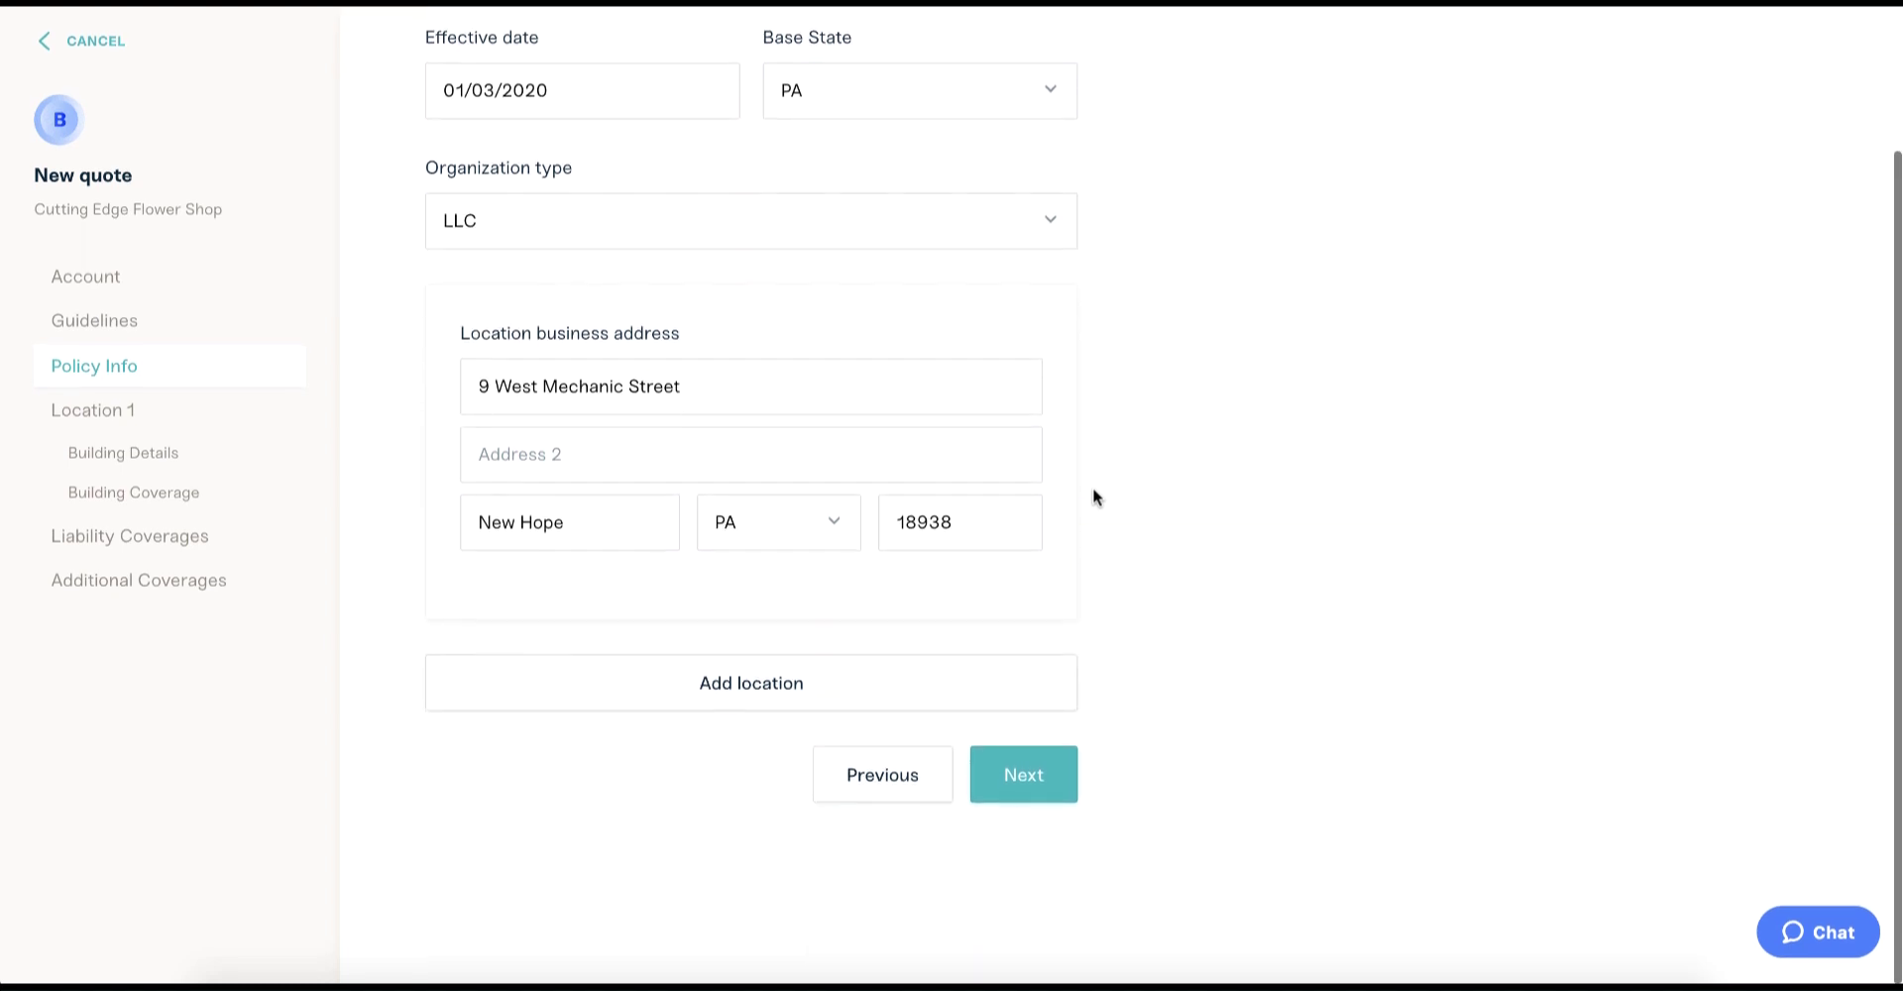
click(903, 682)
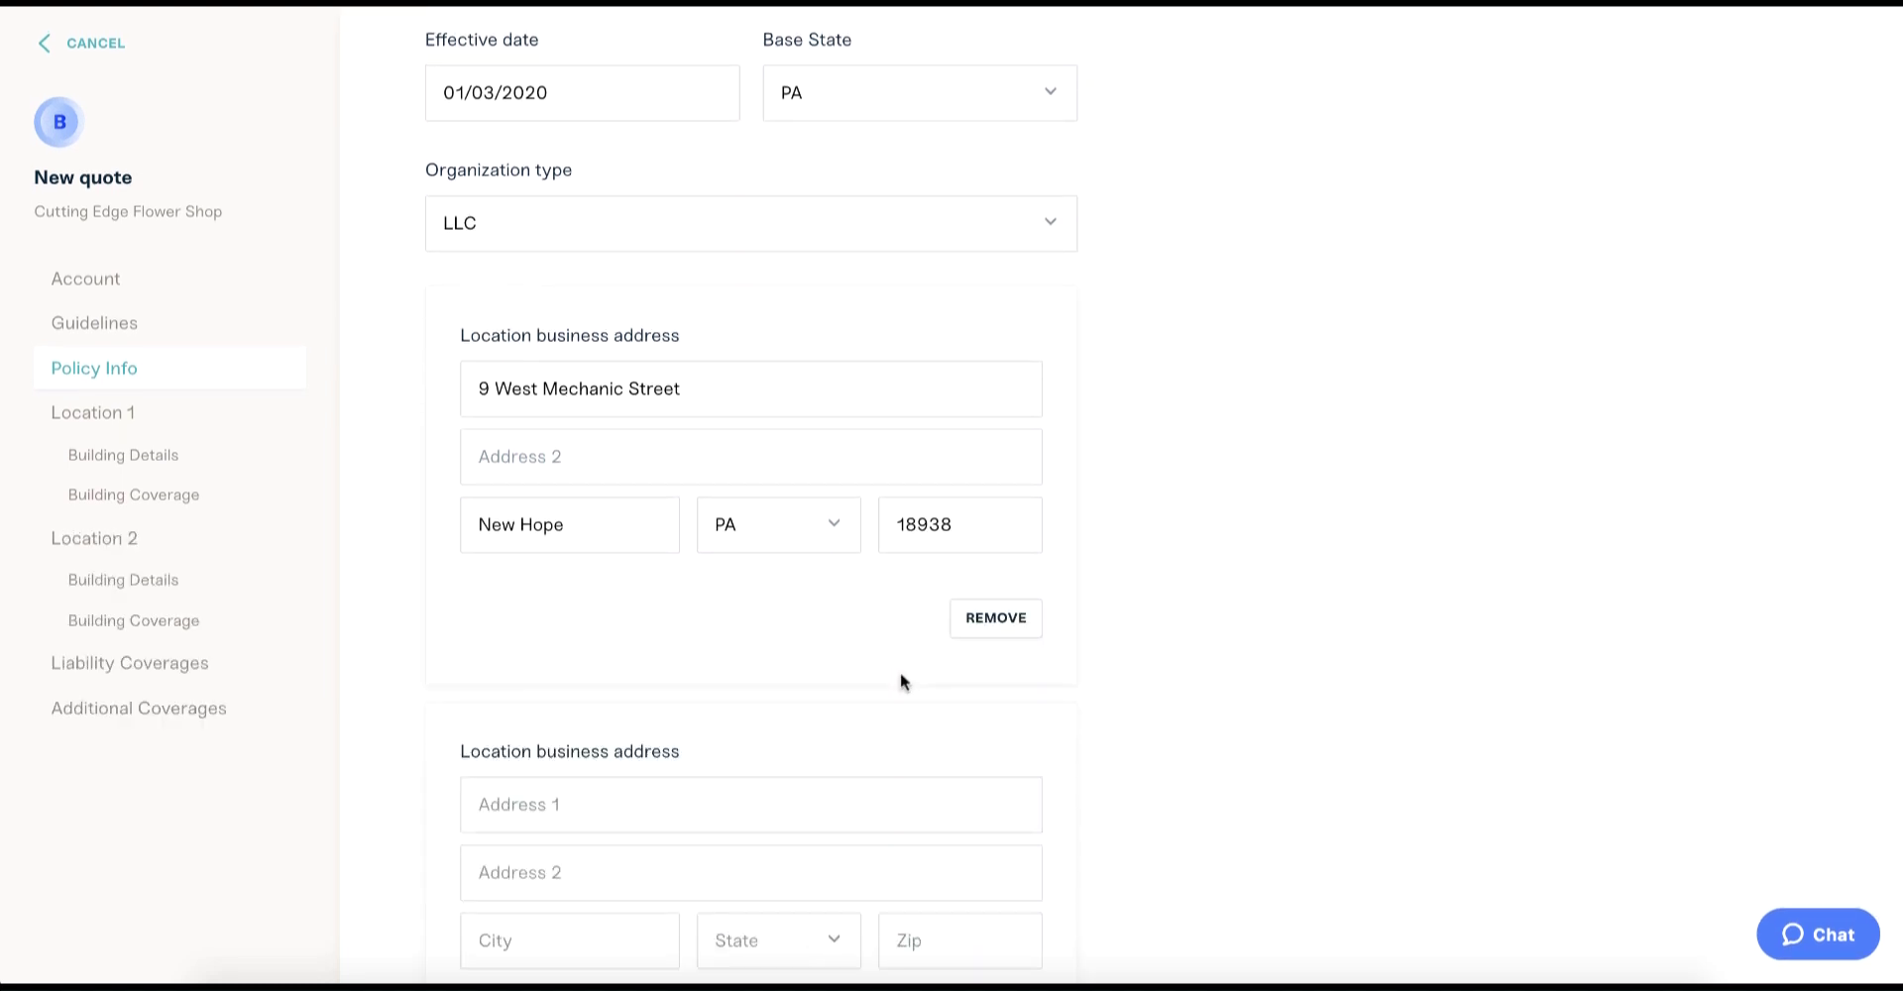
scroll(902, 678, down, 3)
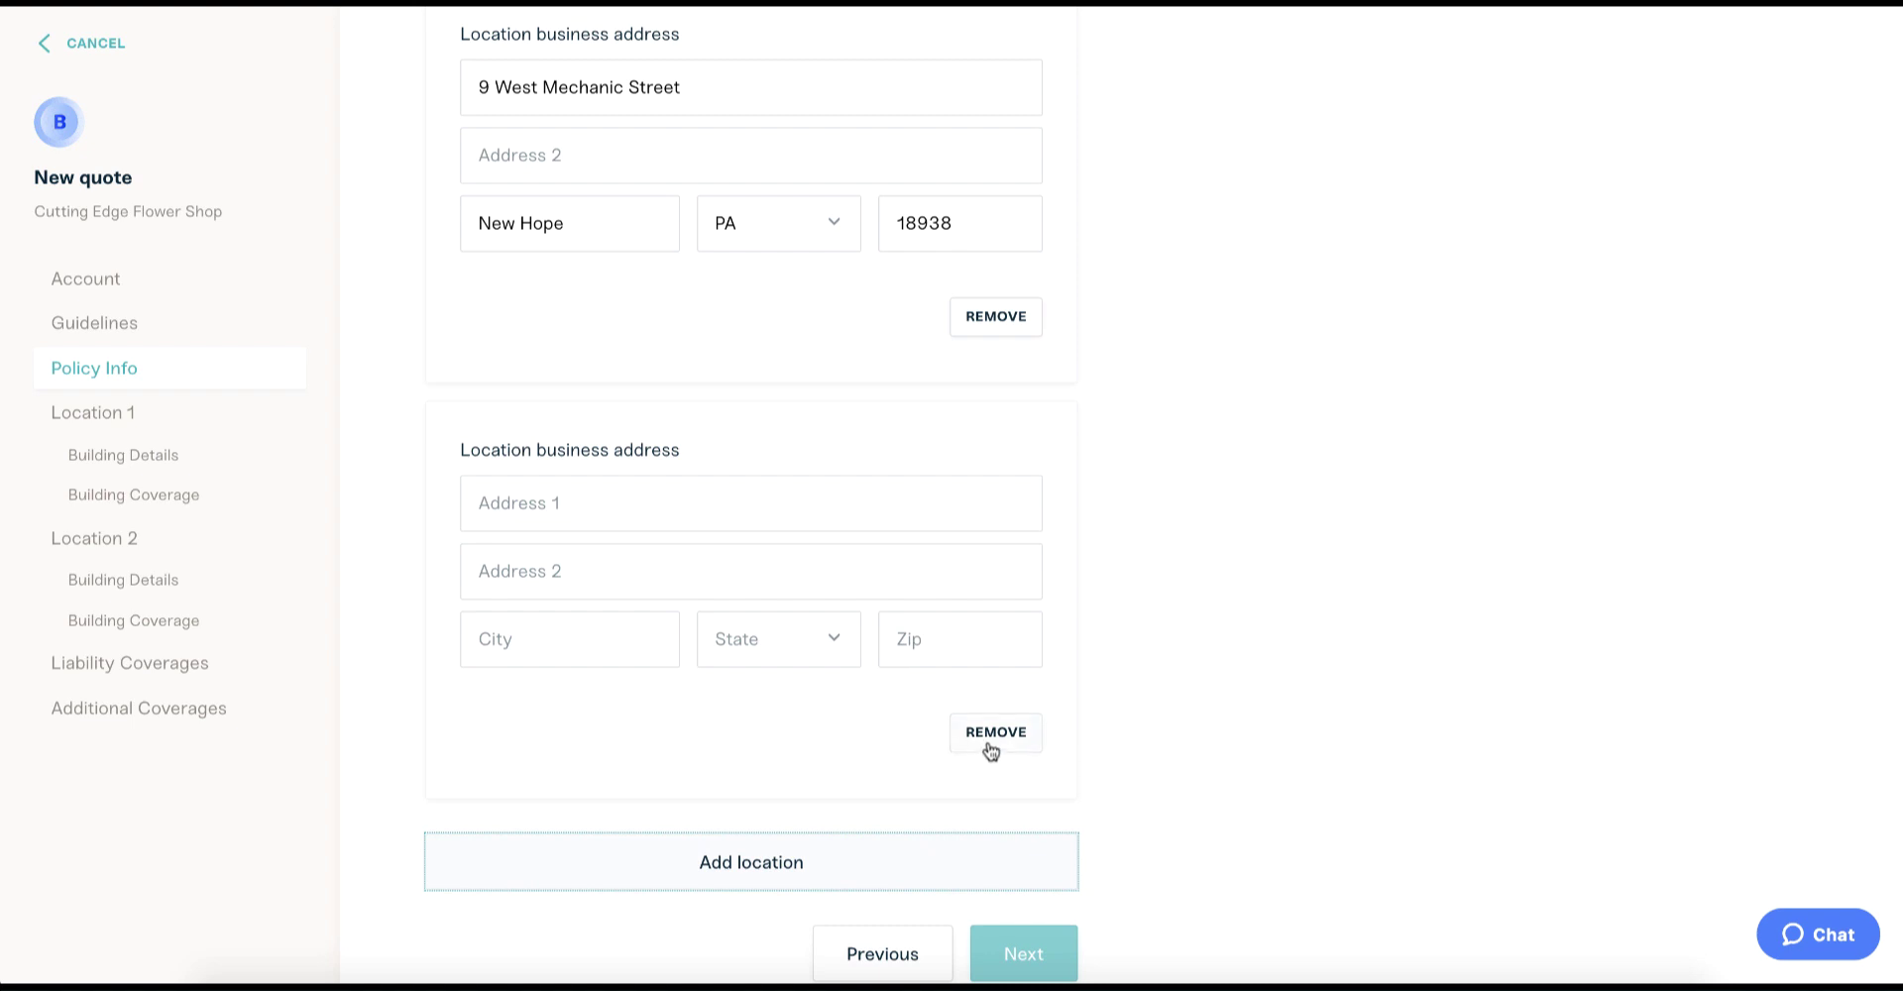
click(991, 738)
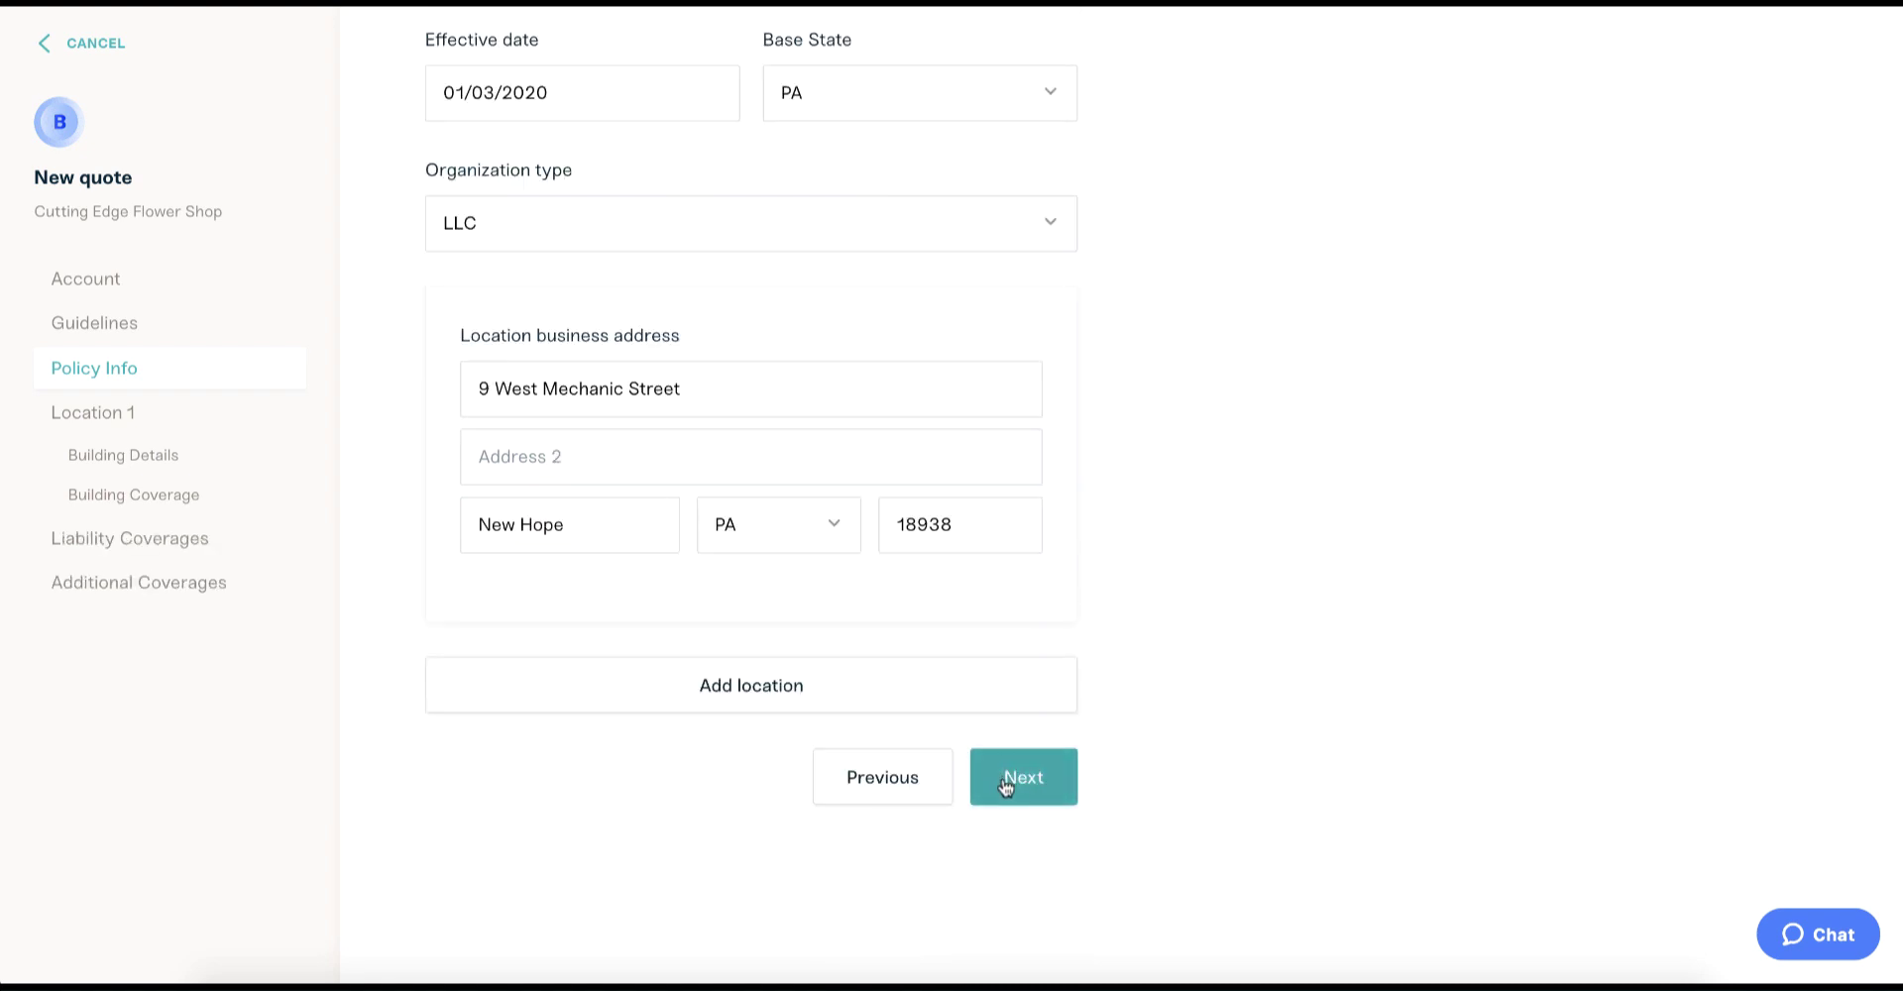
click(1005, 783)
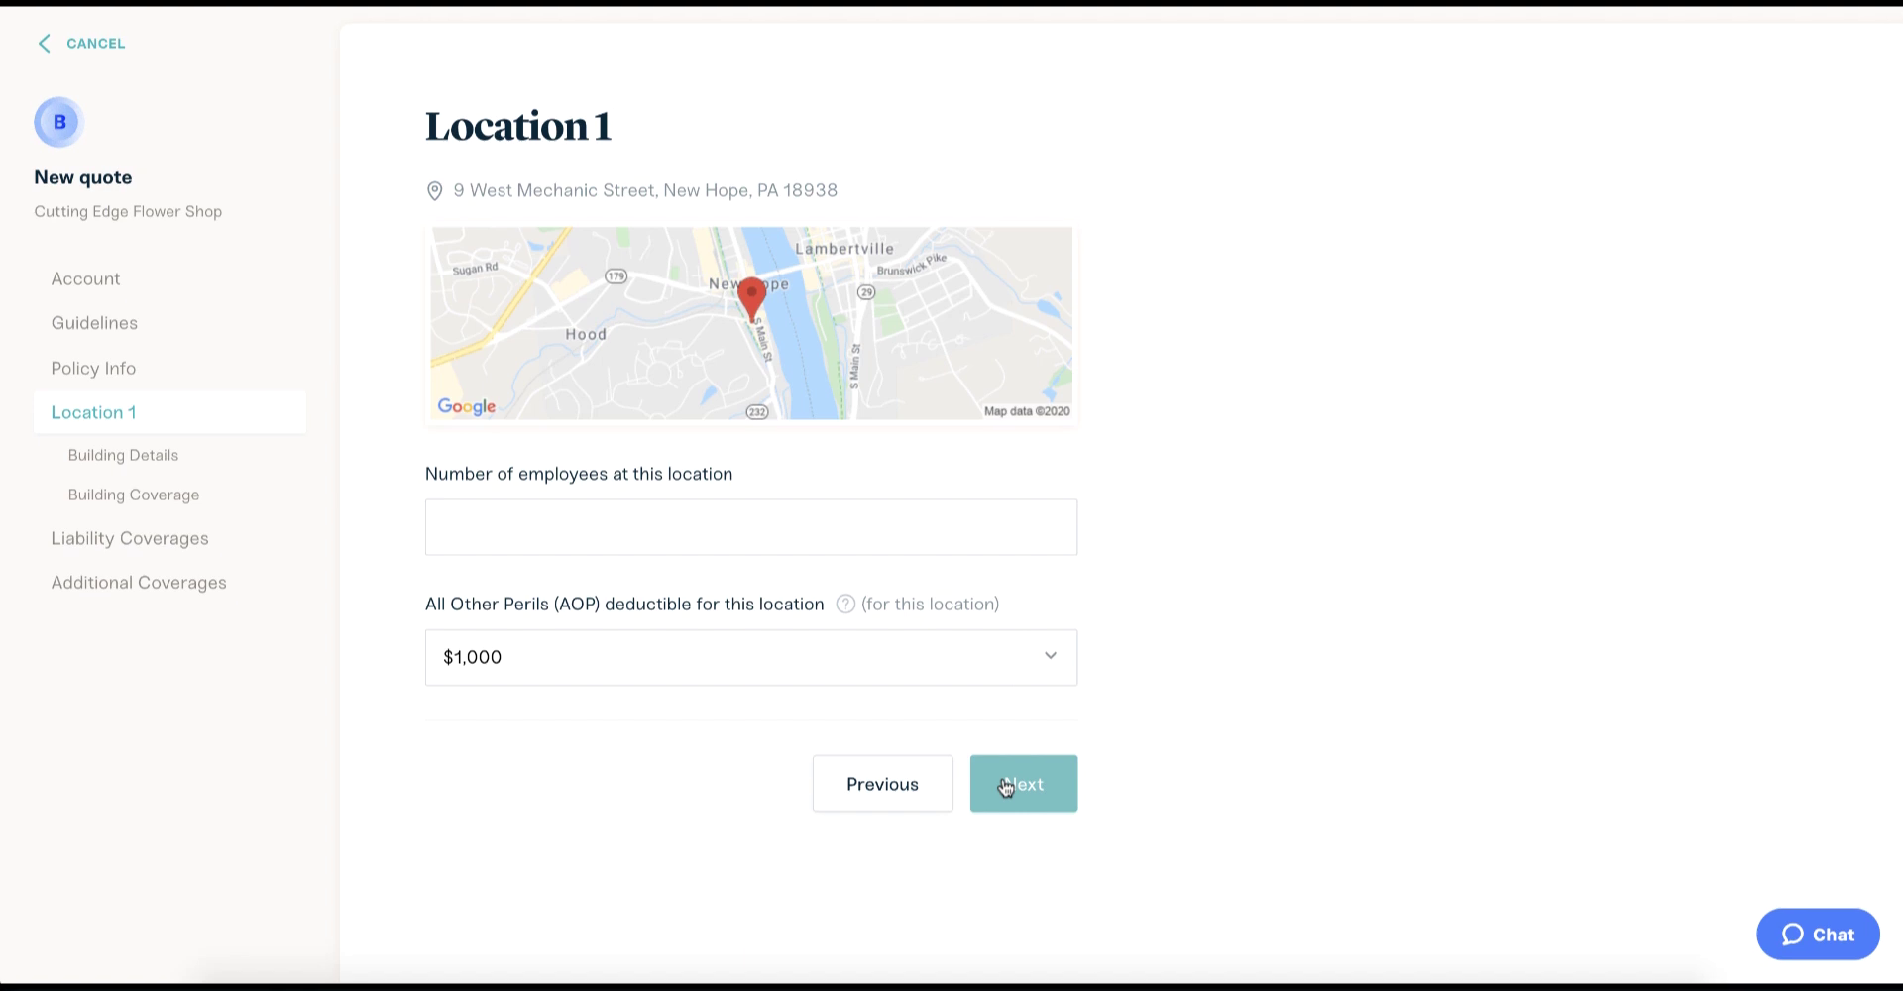
Enter 5 employees and a $5,000 AOP deductible for Location 1.
click(759, 523)
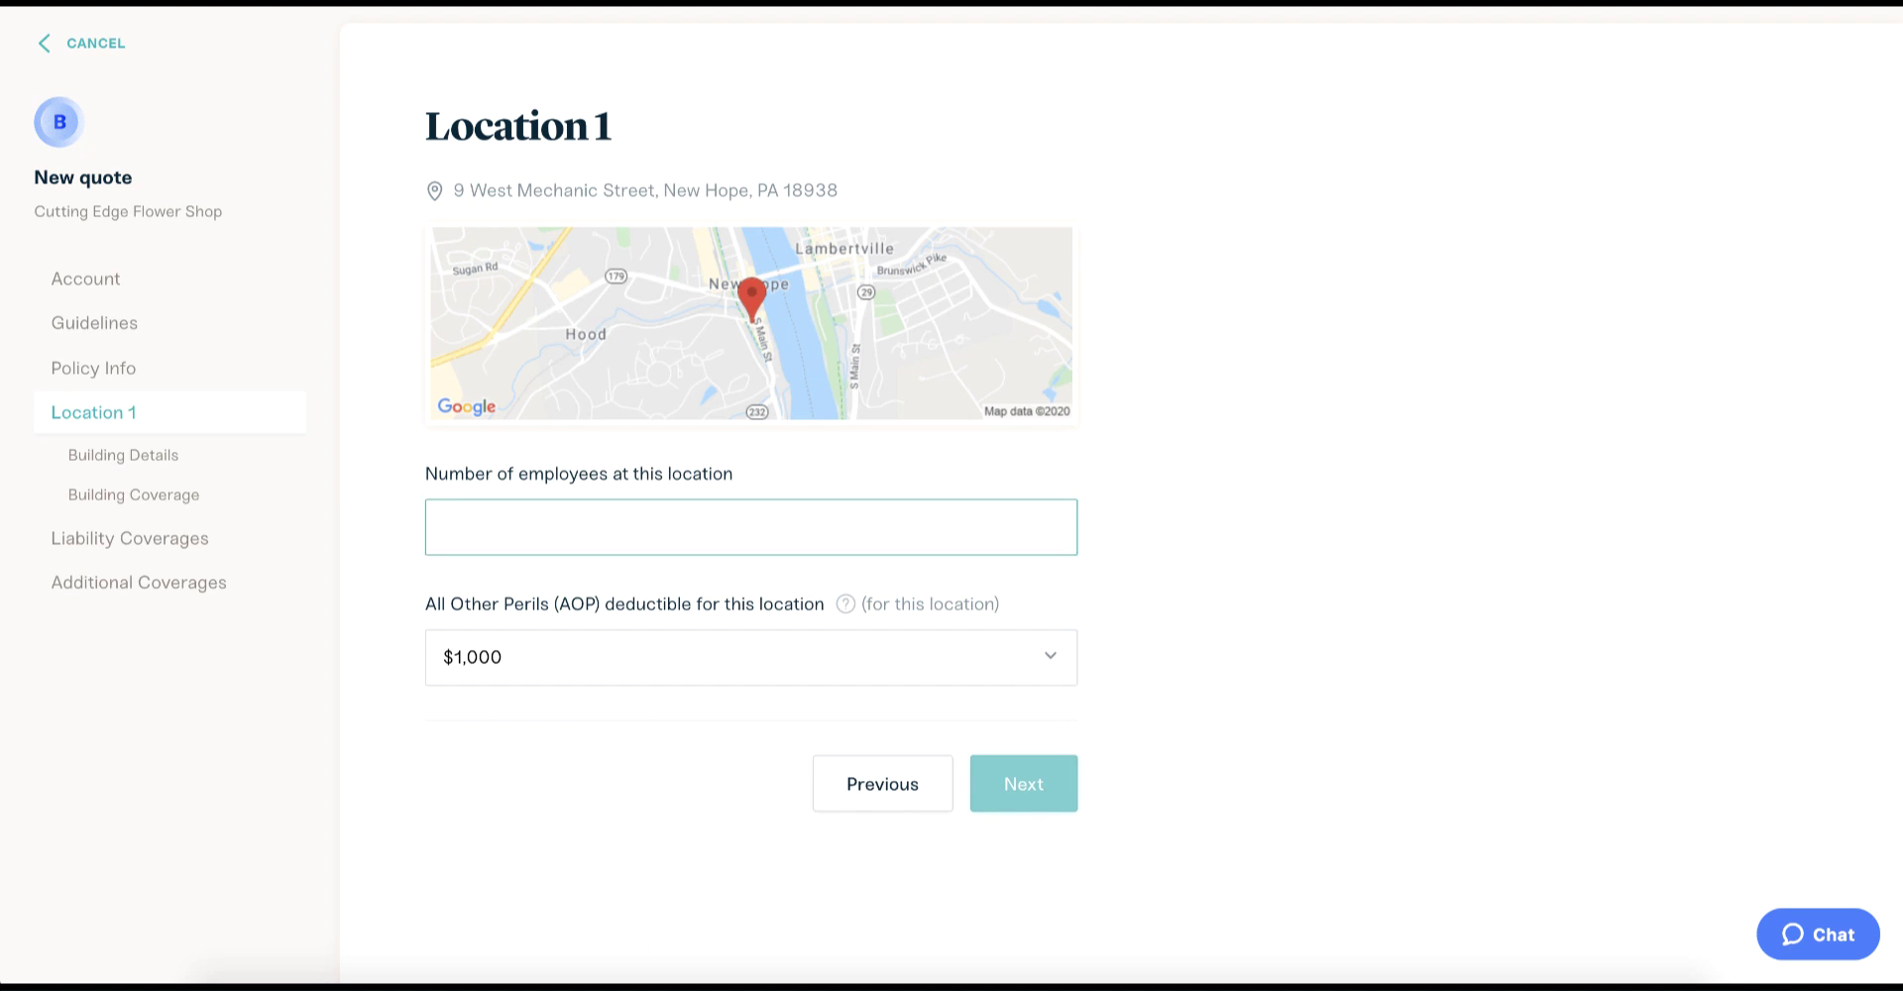
text(5)
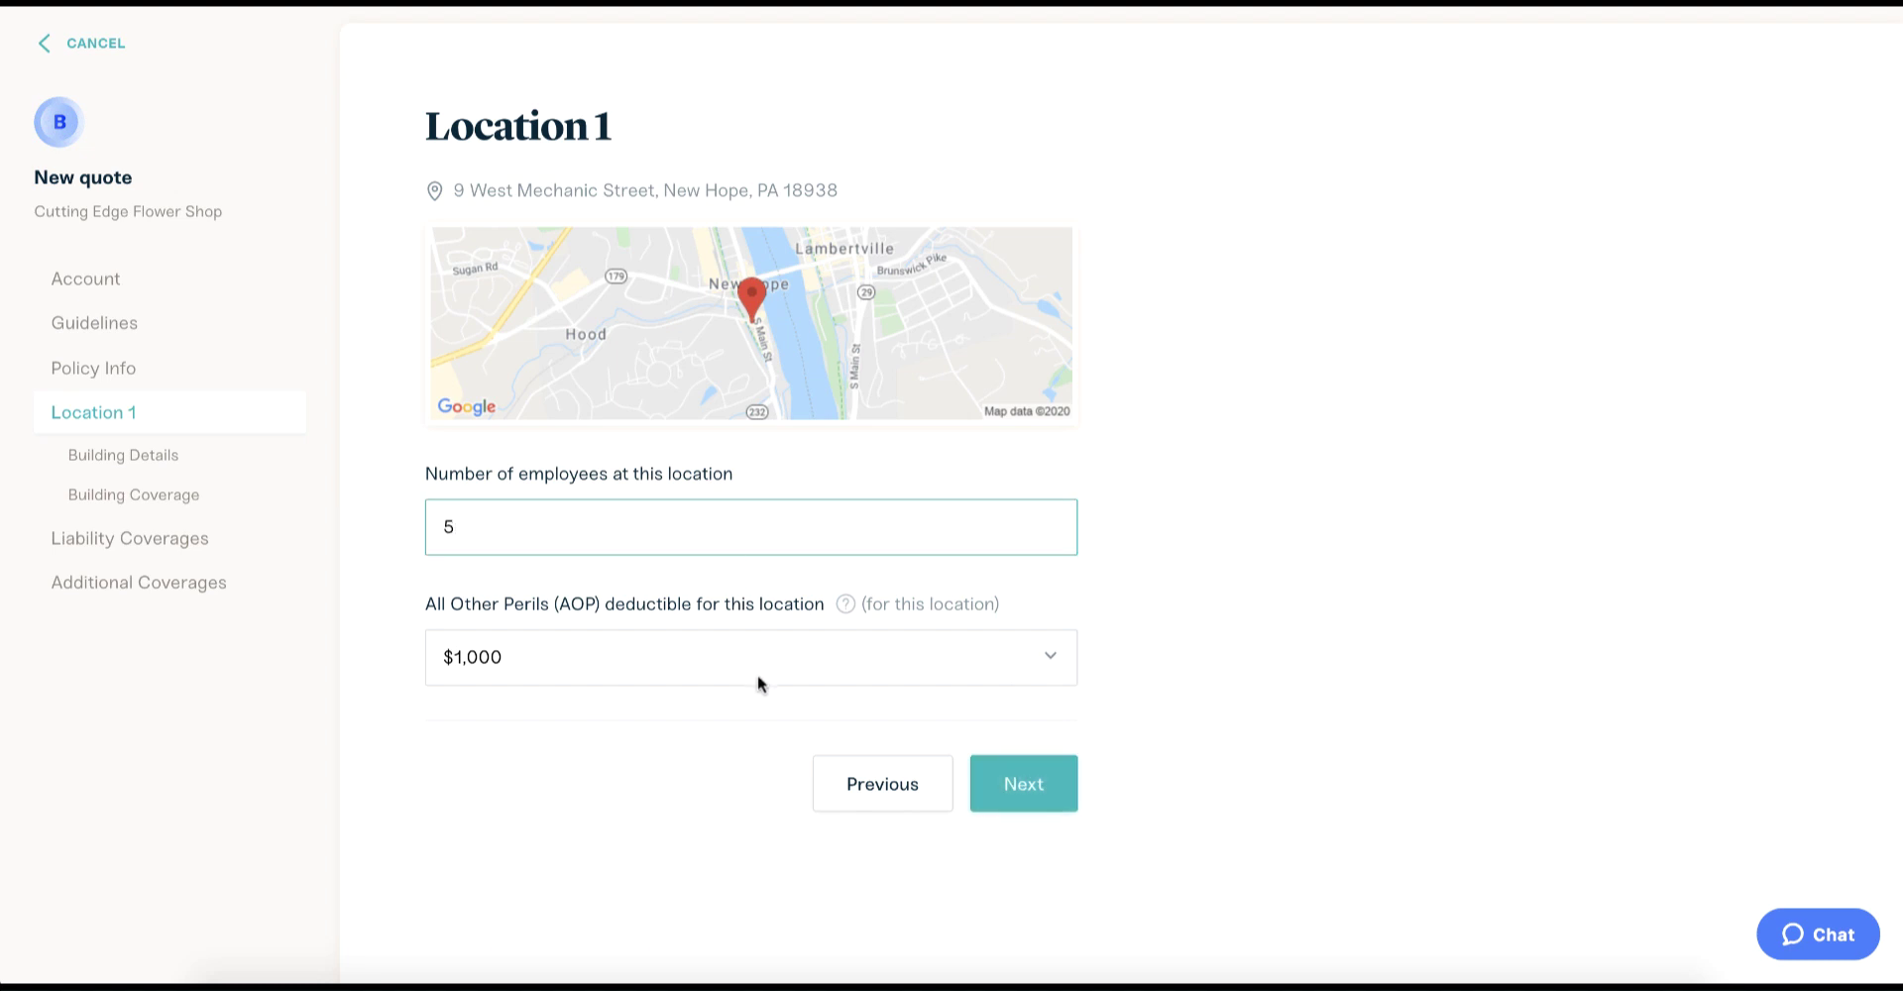
click(760, 681)
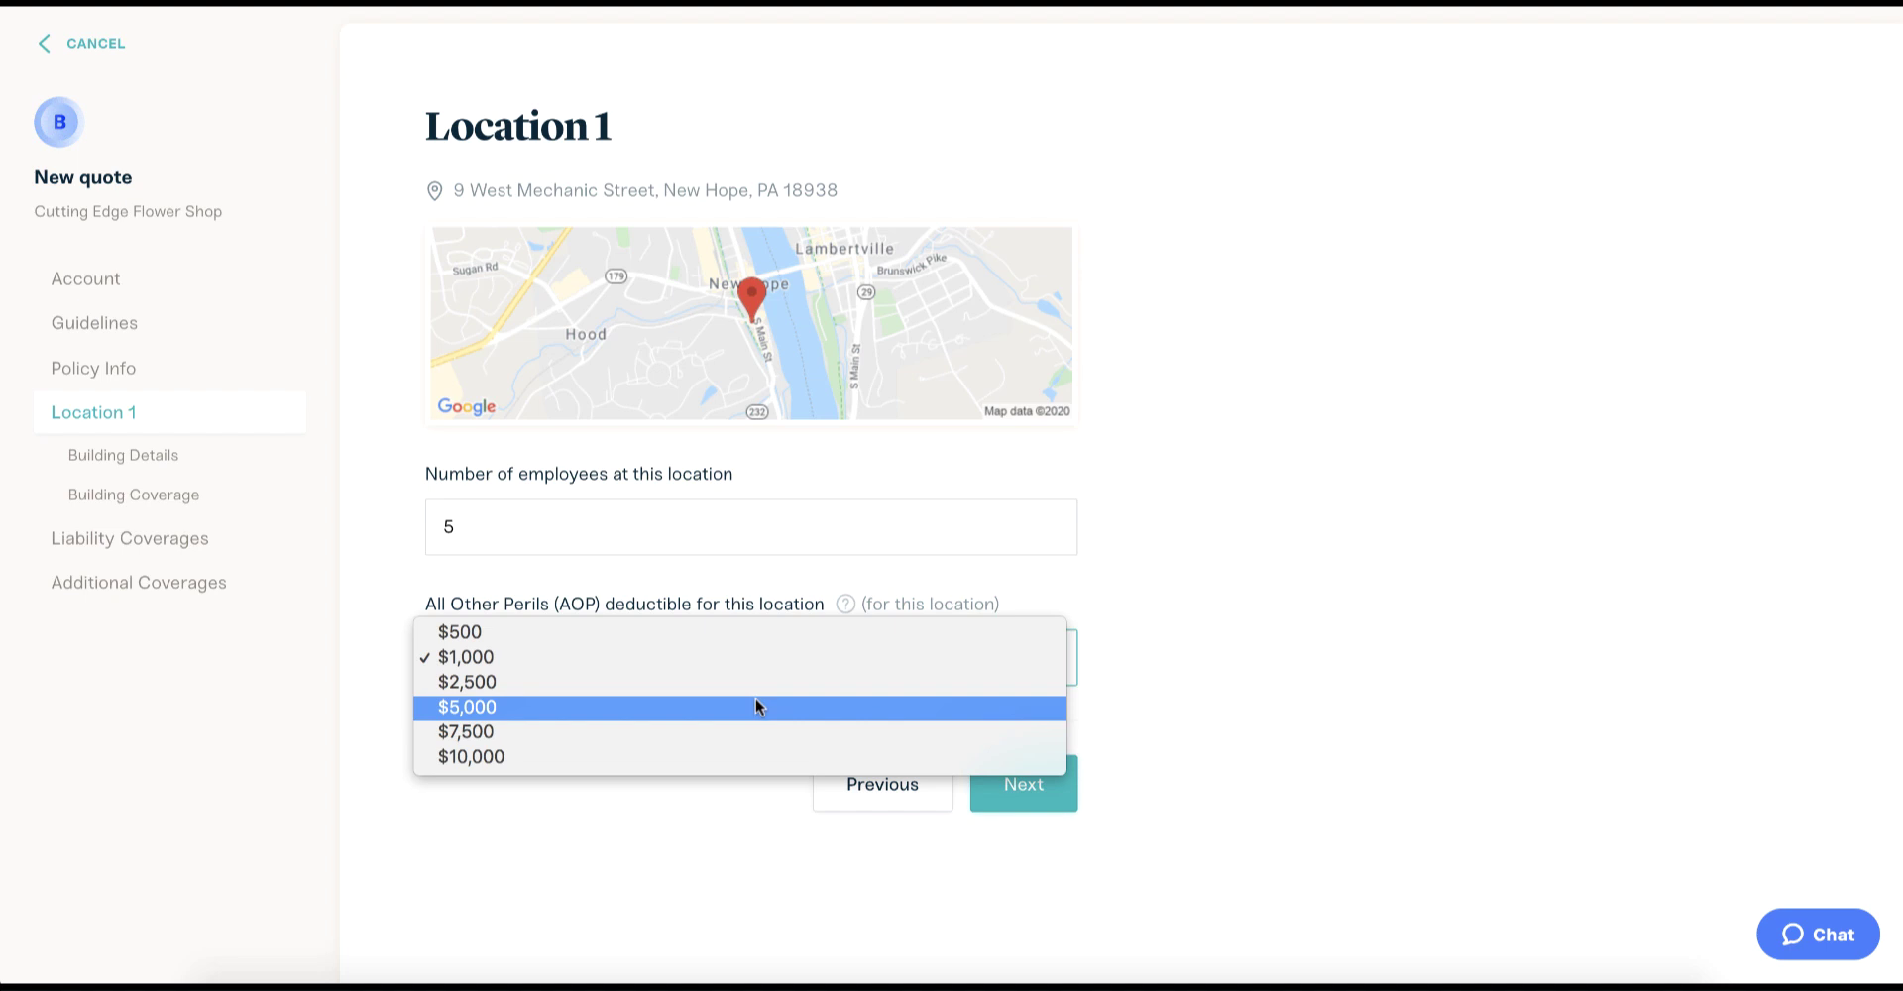
click(755, 706)
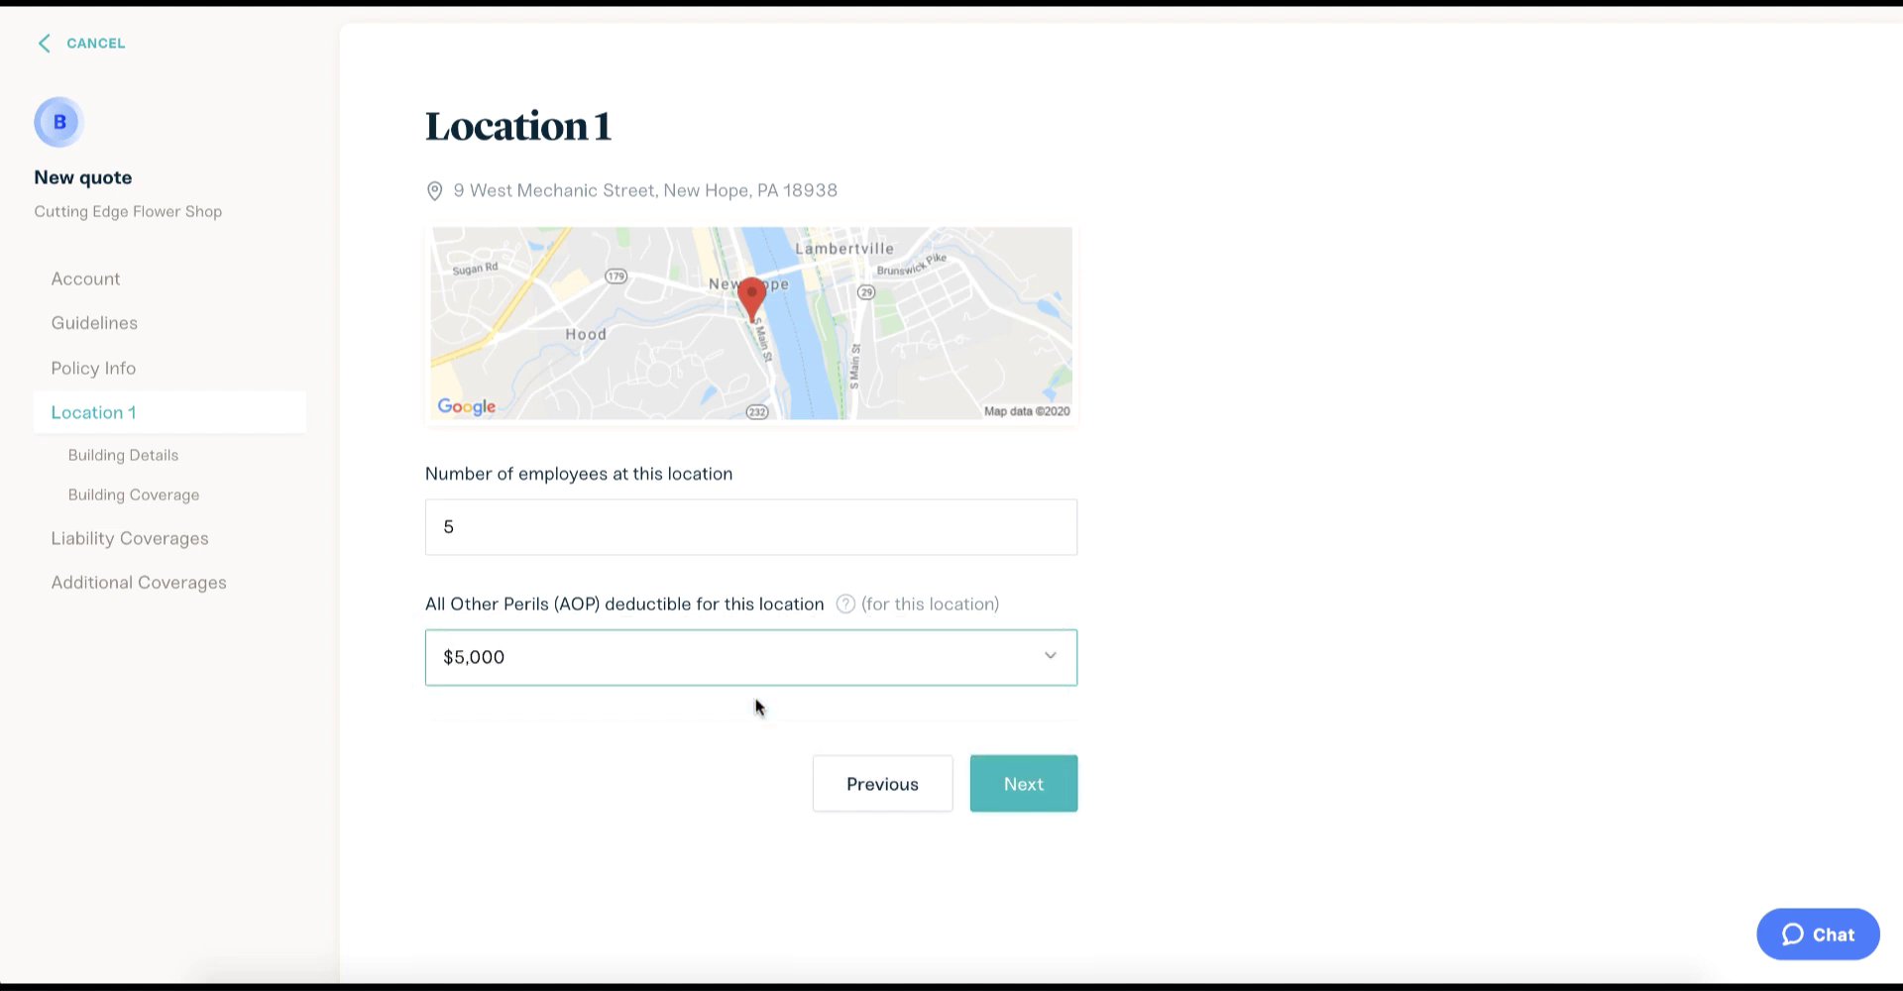
click(992, 790)
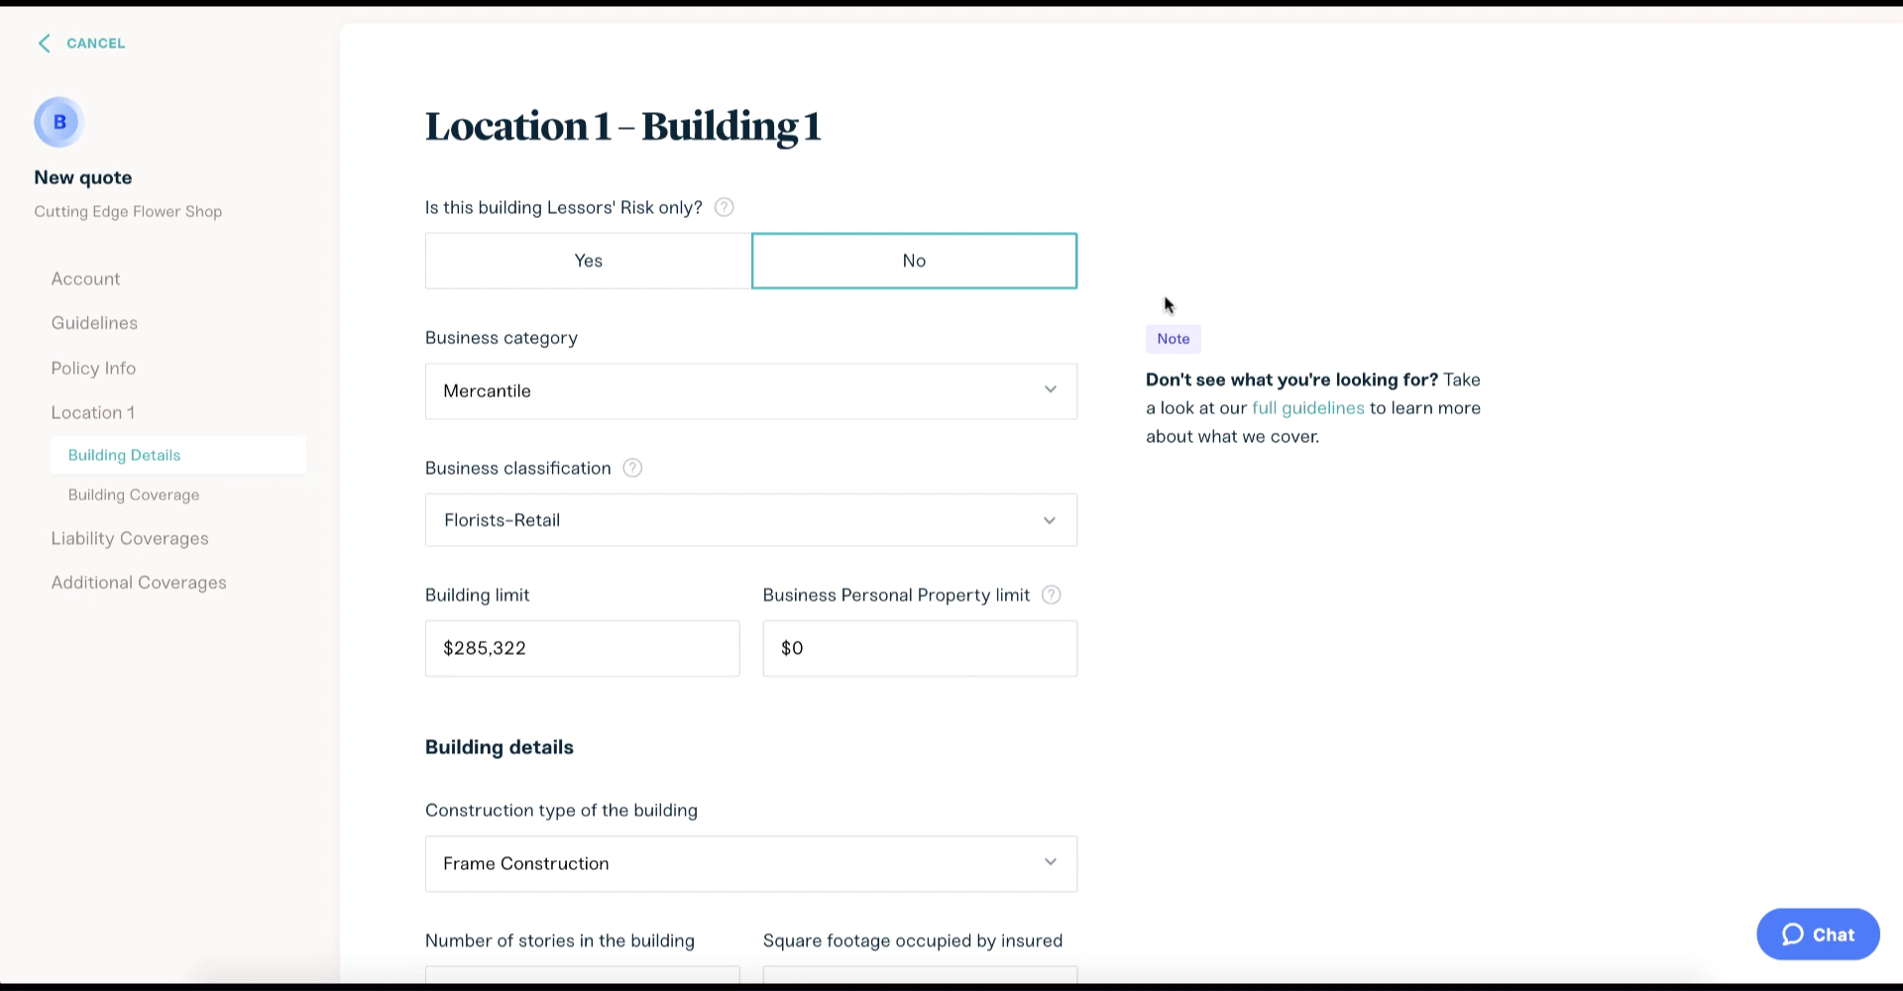
Set square footage to 2,500, building limit to $0, and personal property limit to $30,000.
scroll(1007, 455, down, 4)
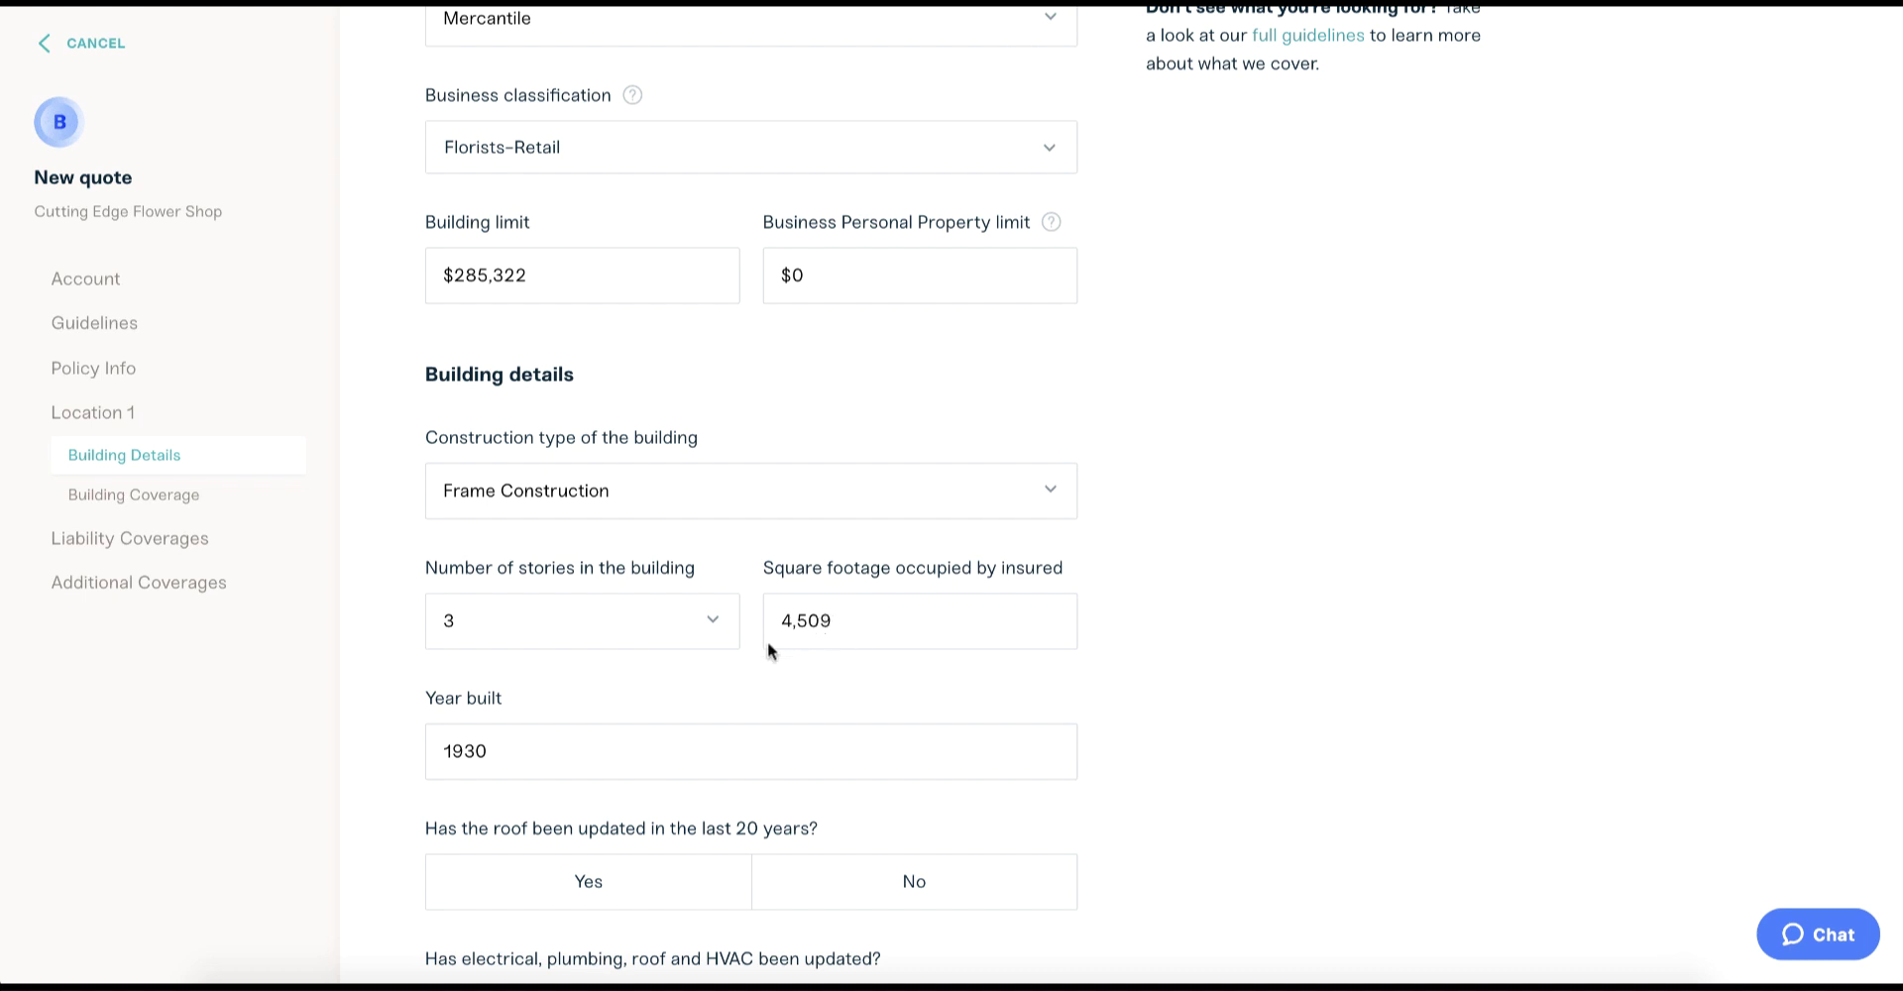
click(799, 620)
key(ctrl+a)
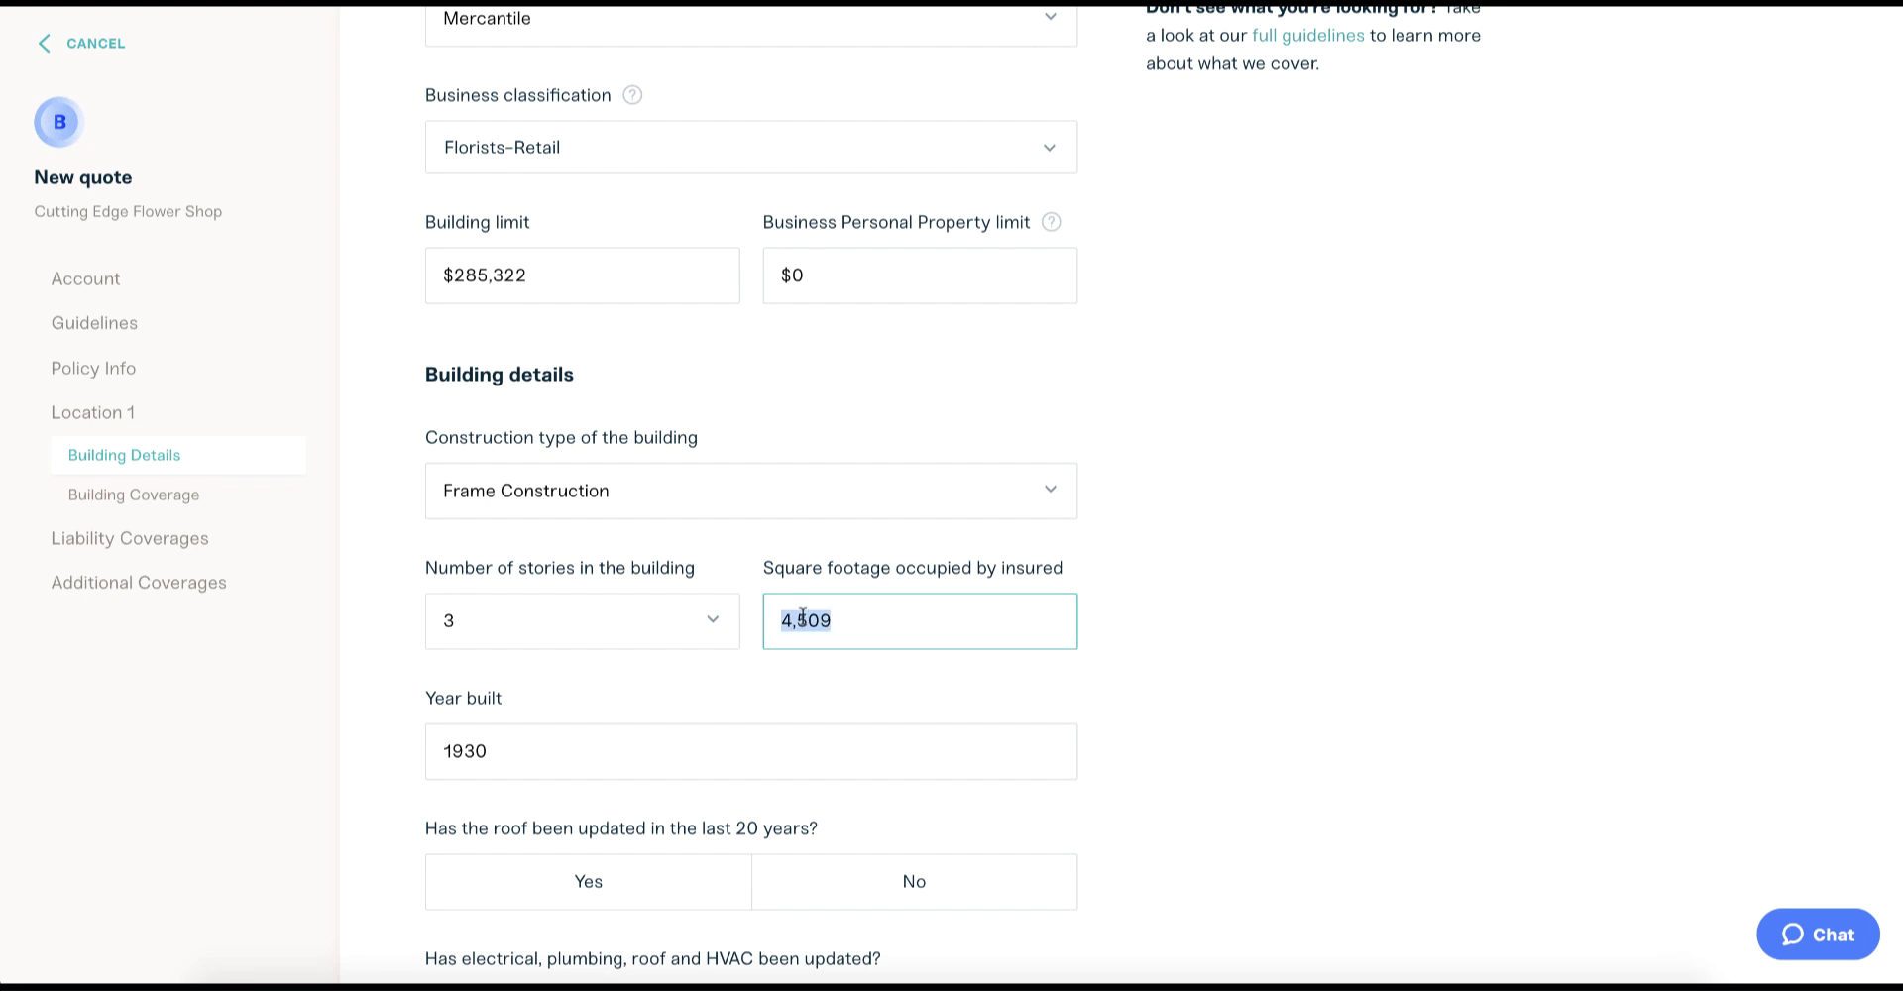
key(BackSpace)
text(2,500)
click(490, 286)
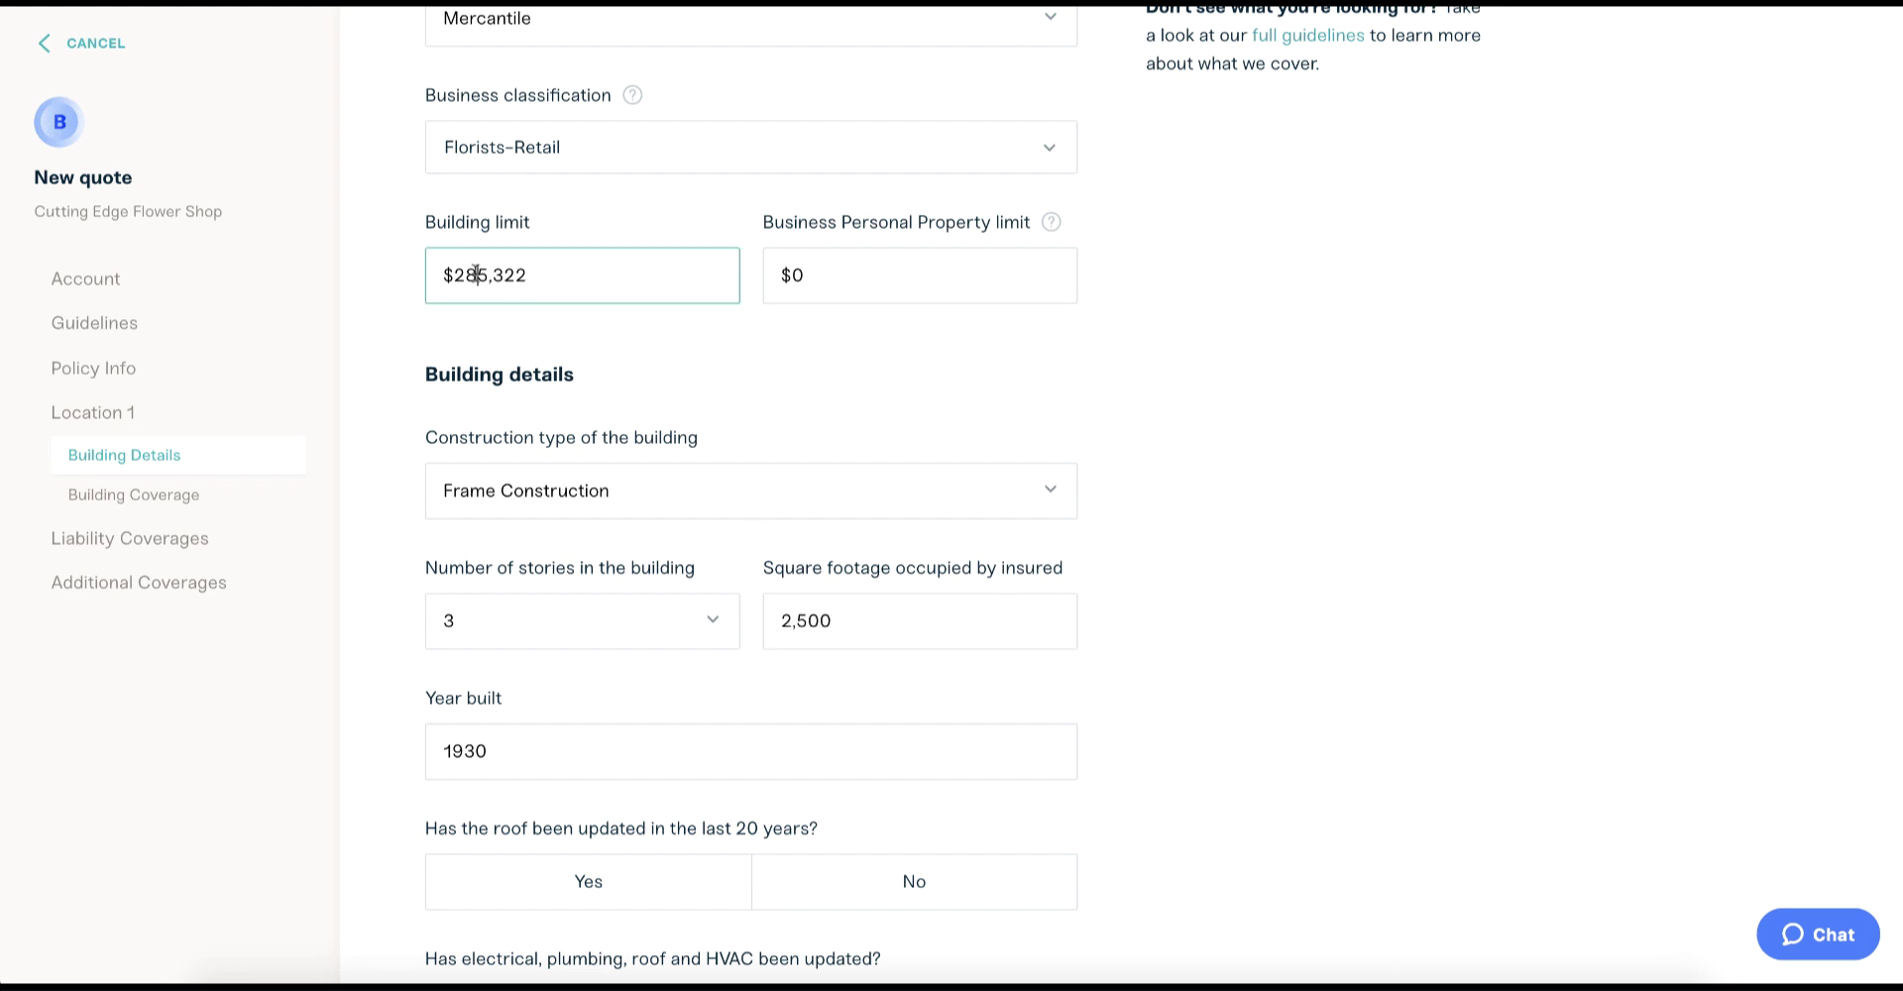
key(ctrl+a)
key(BackSpace)
click(831, 291)
key(ctrl+a)
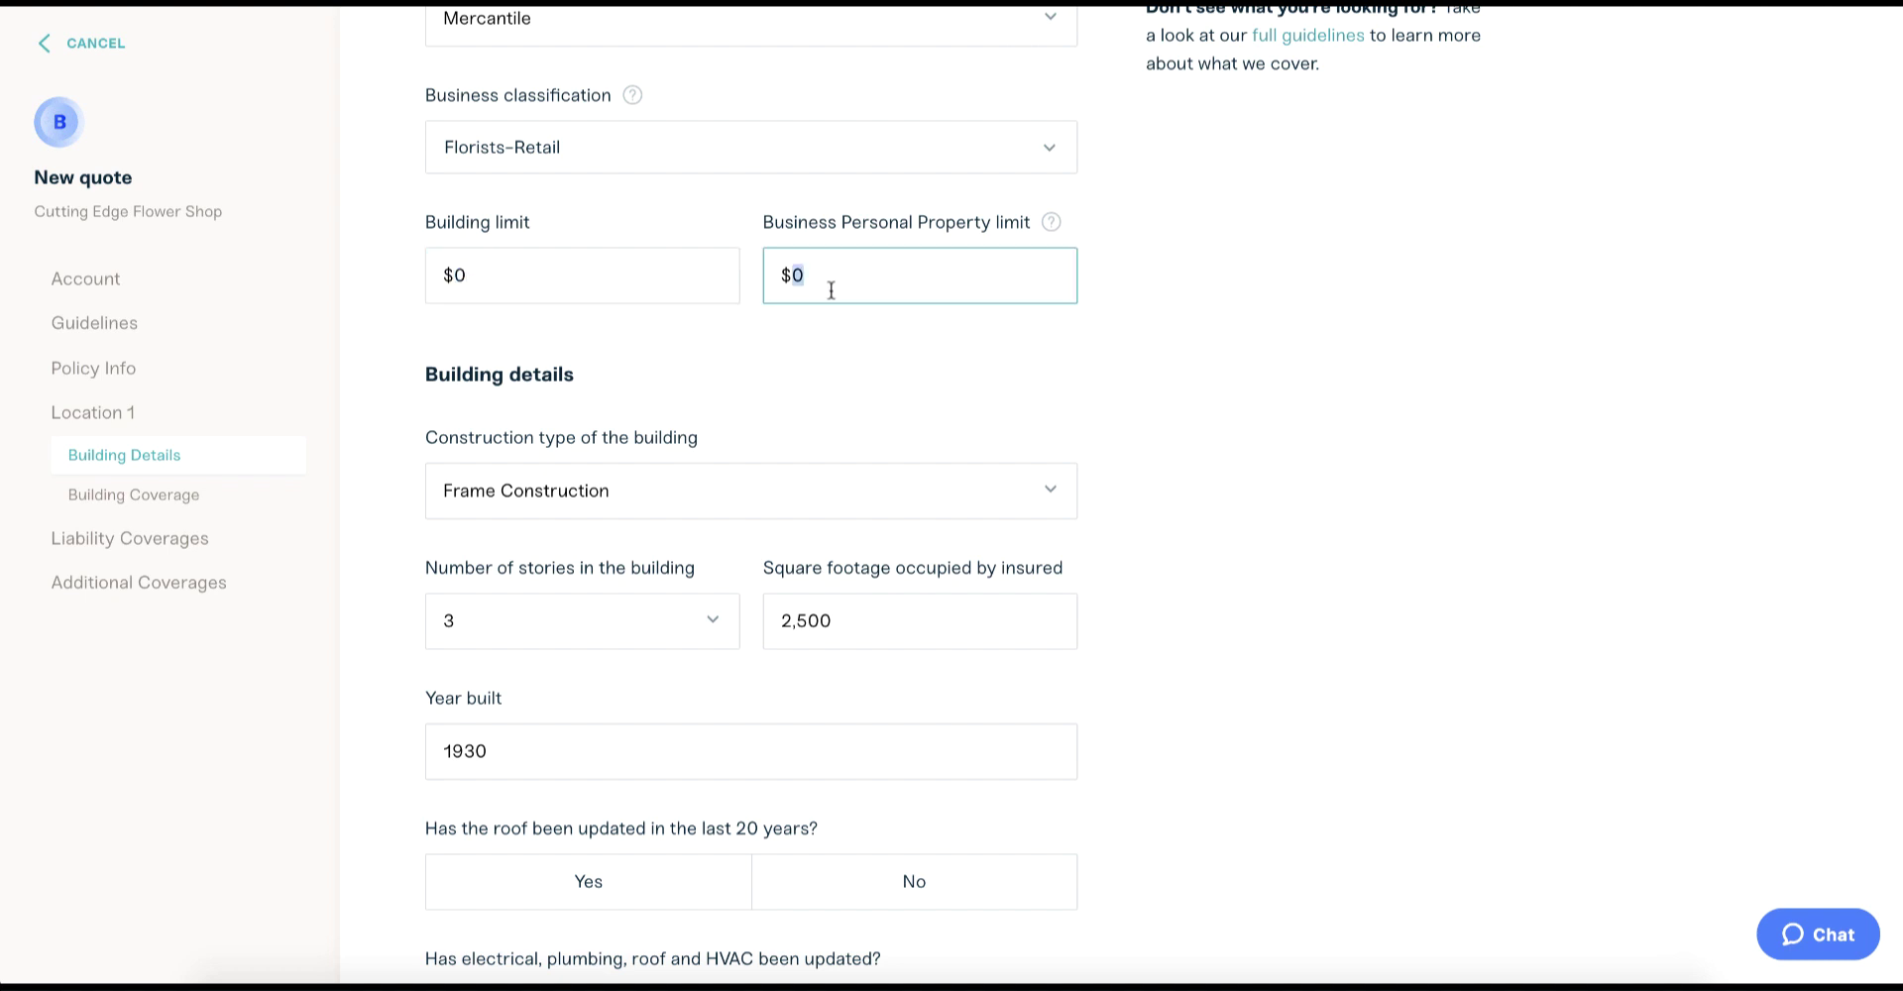
text(30000)
Answer Yes for recent roof updates, system updates, and automatic sprinklers.
scroll(829, 287, down, 5)
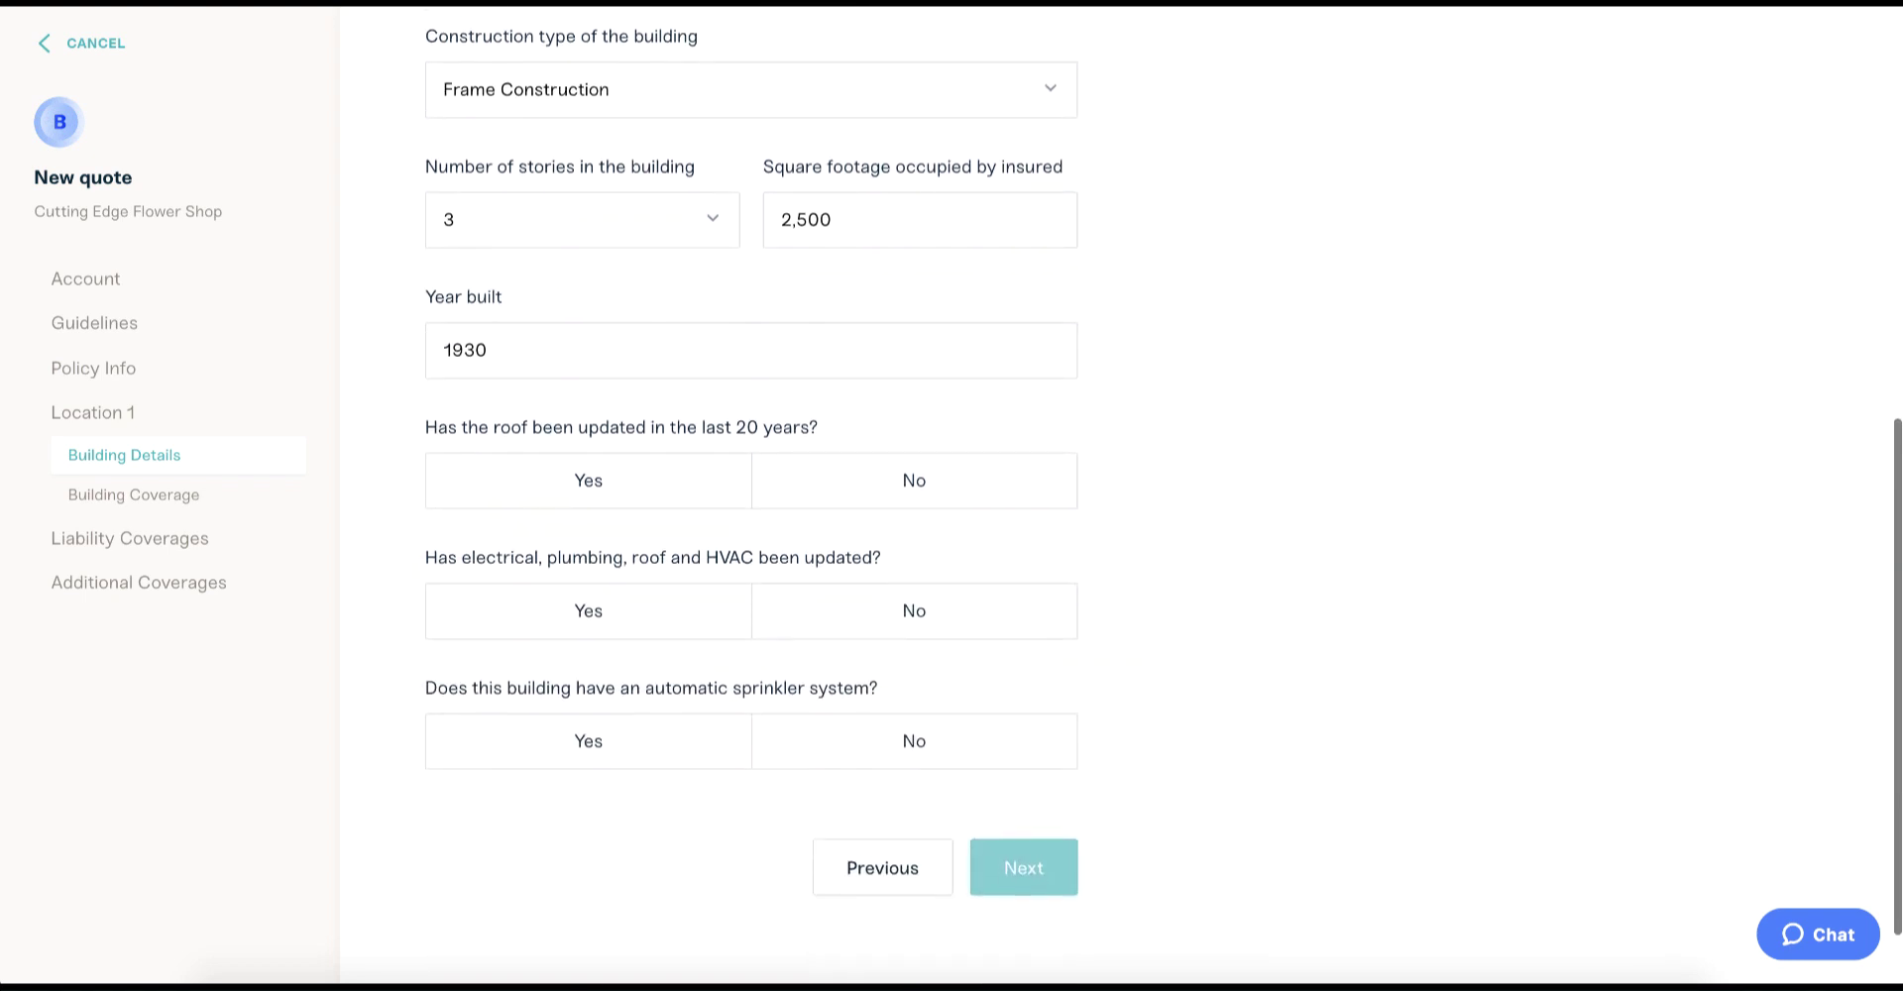
click(659, 467)
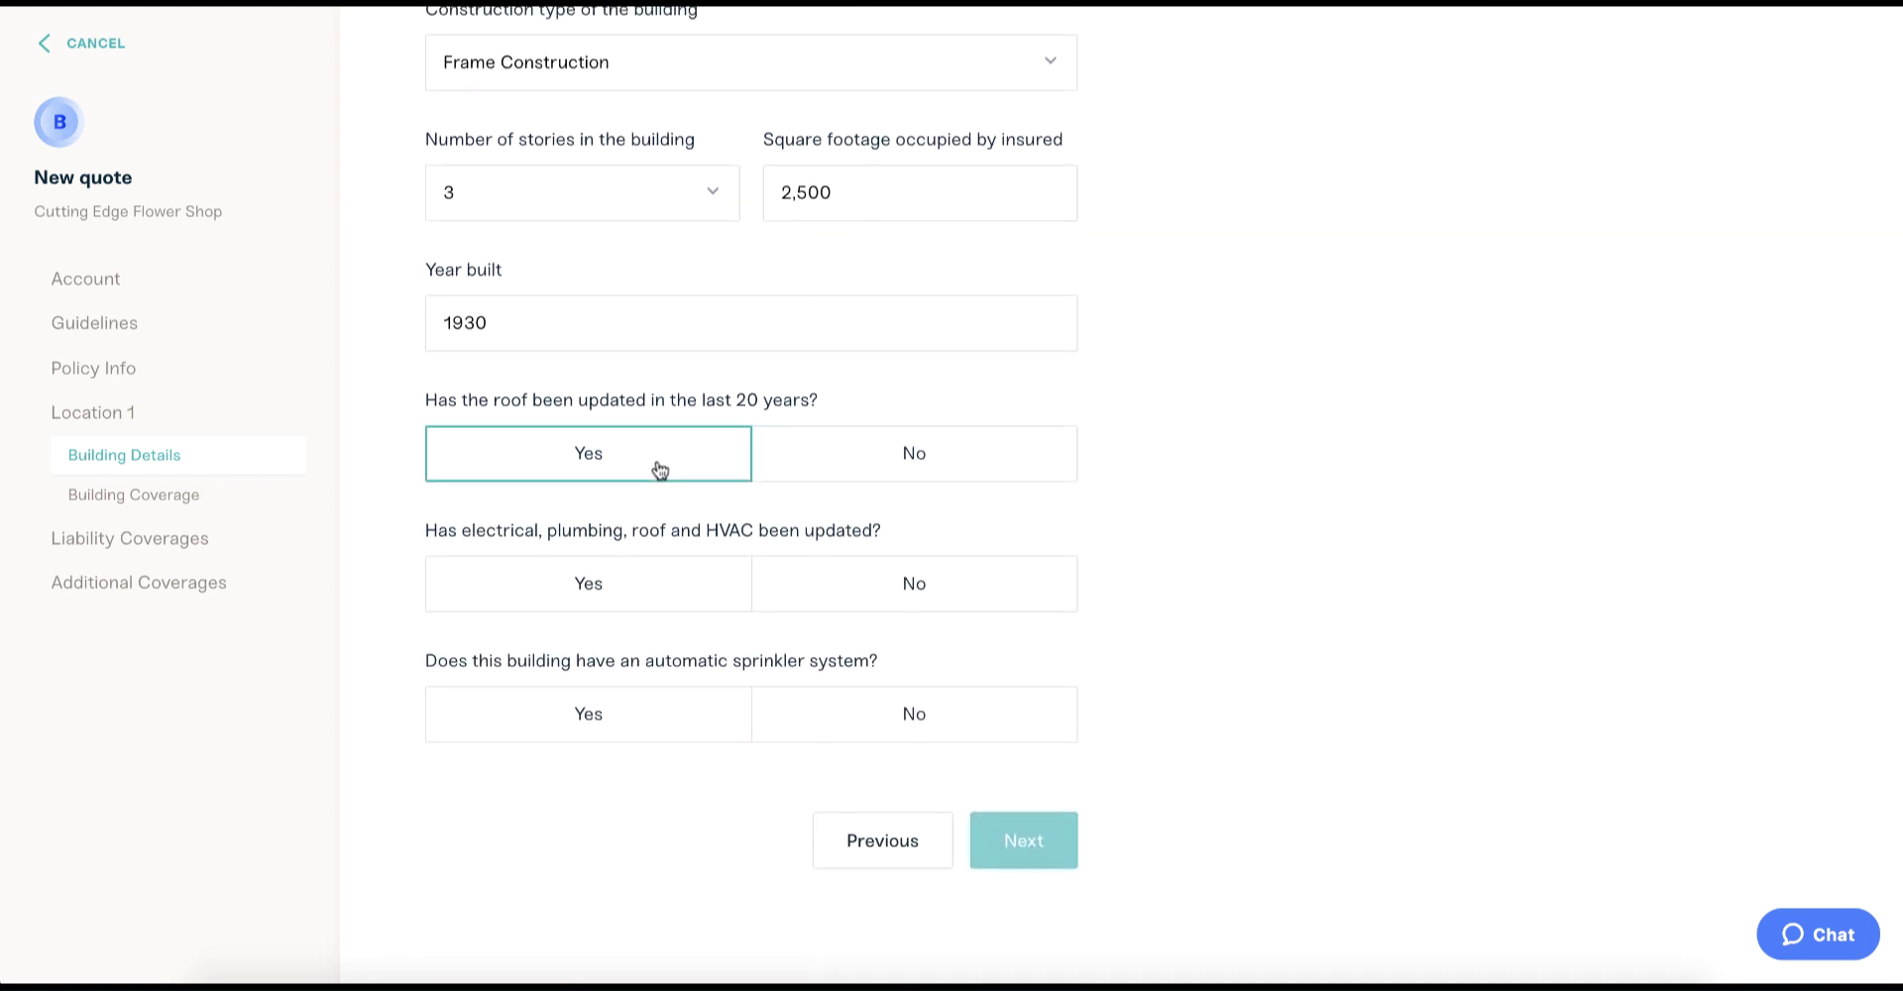
click(644, 591)
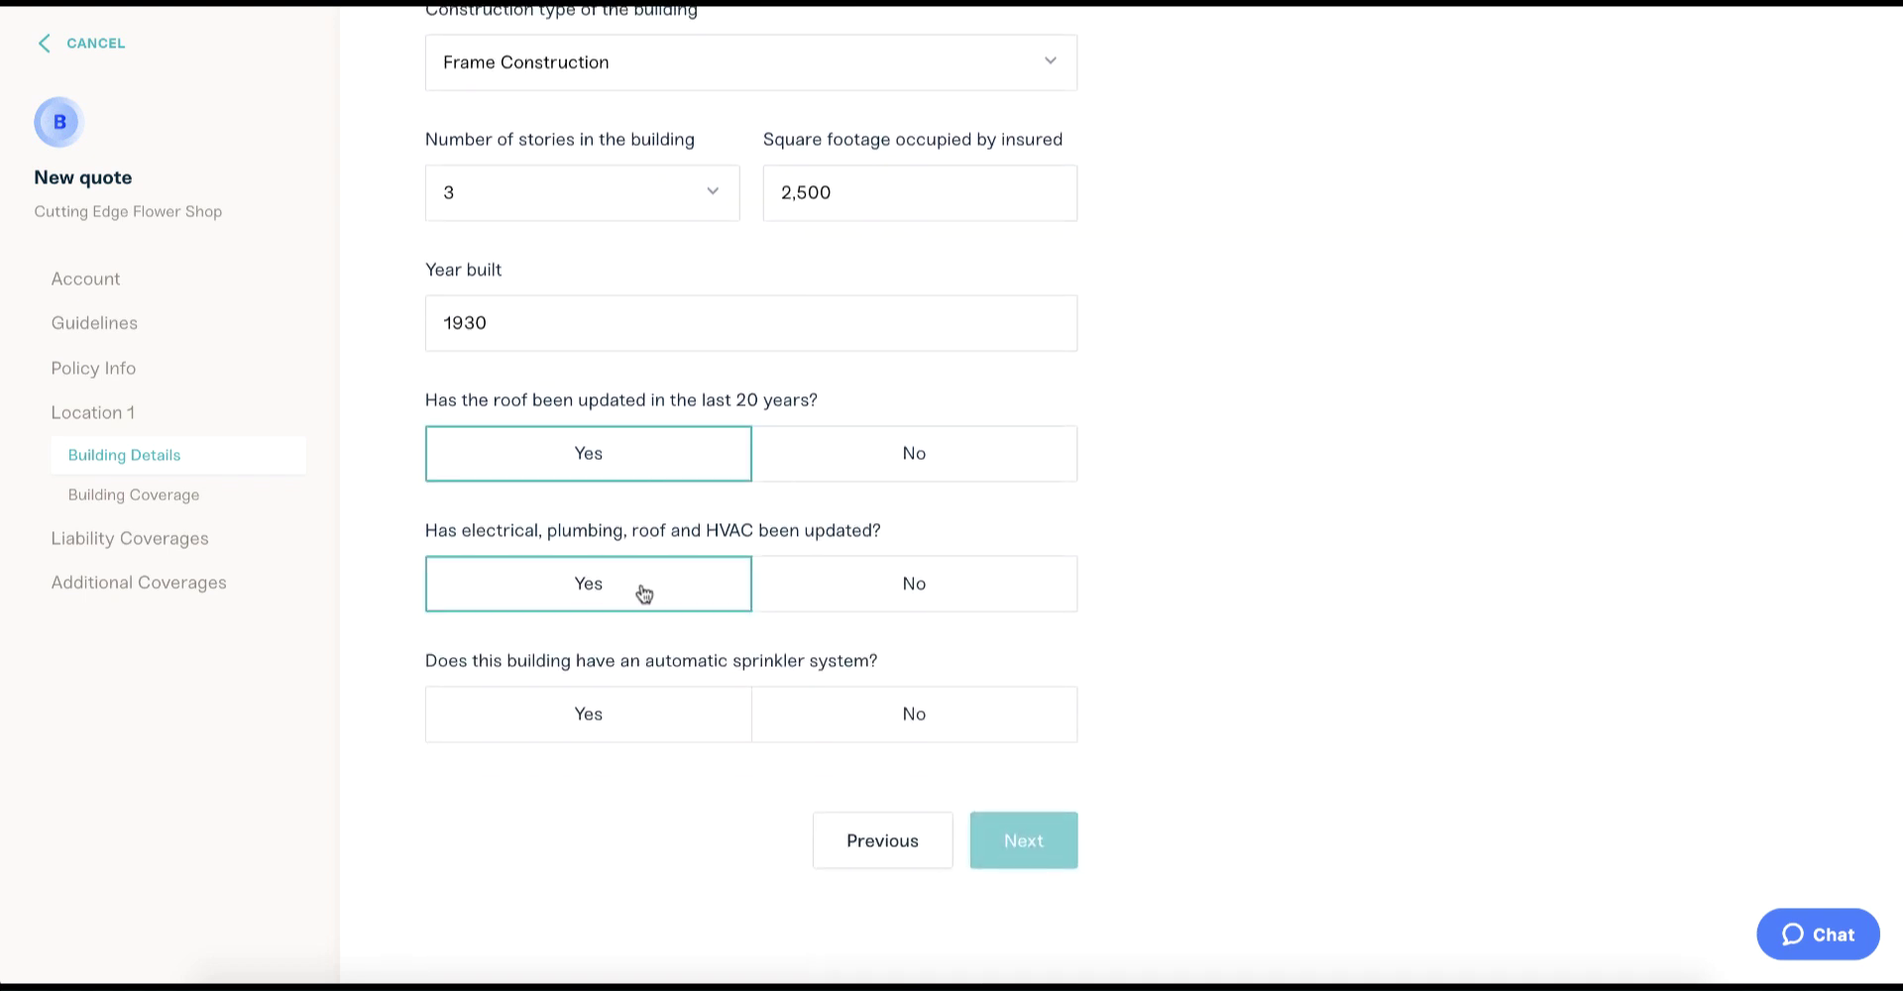
click(636, 737)
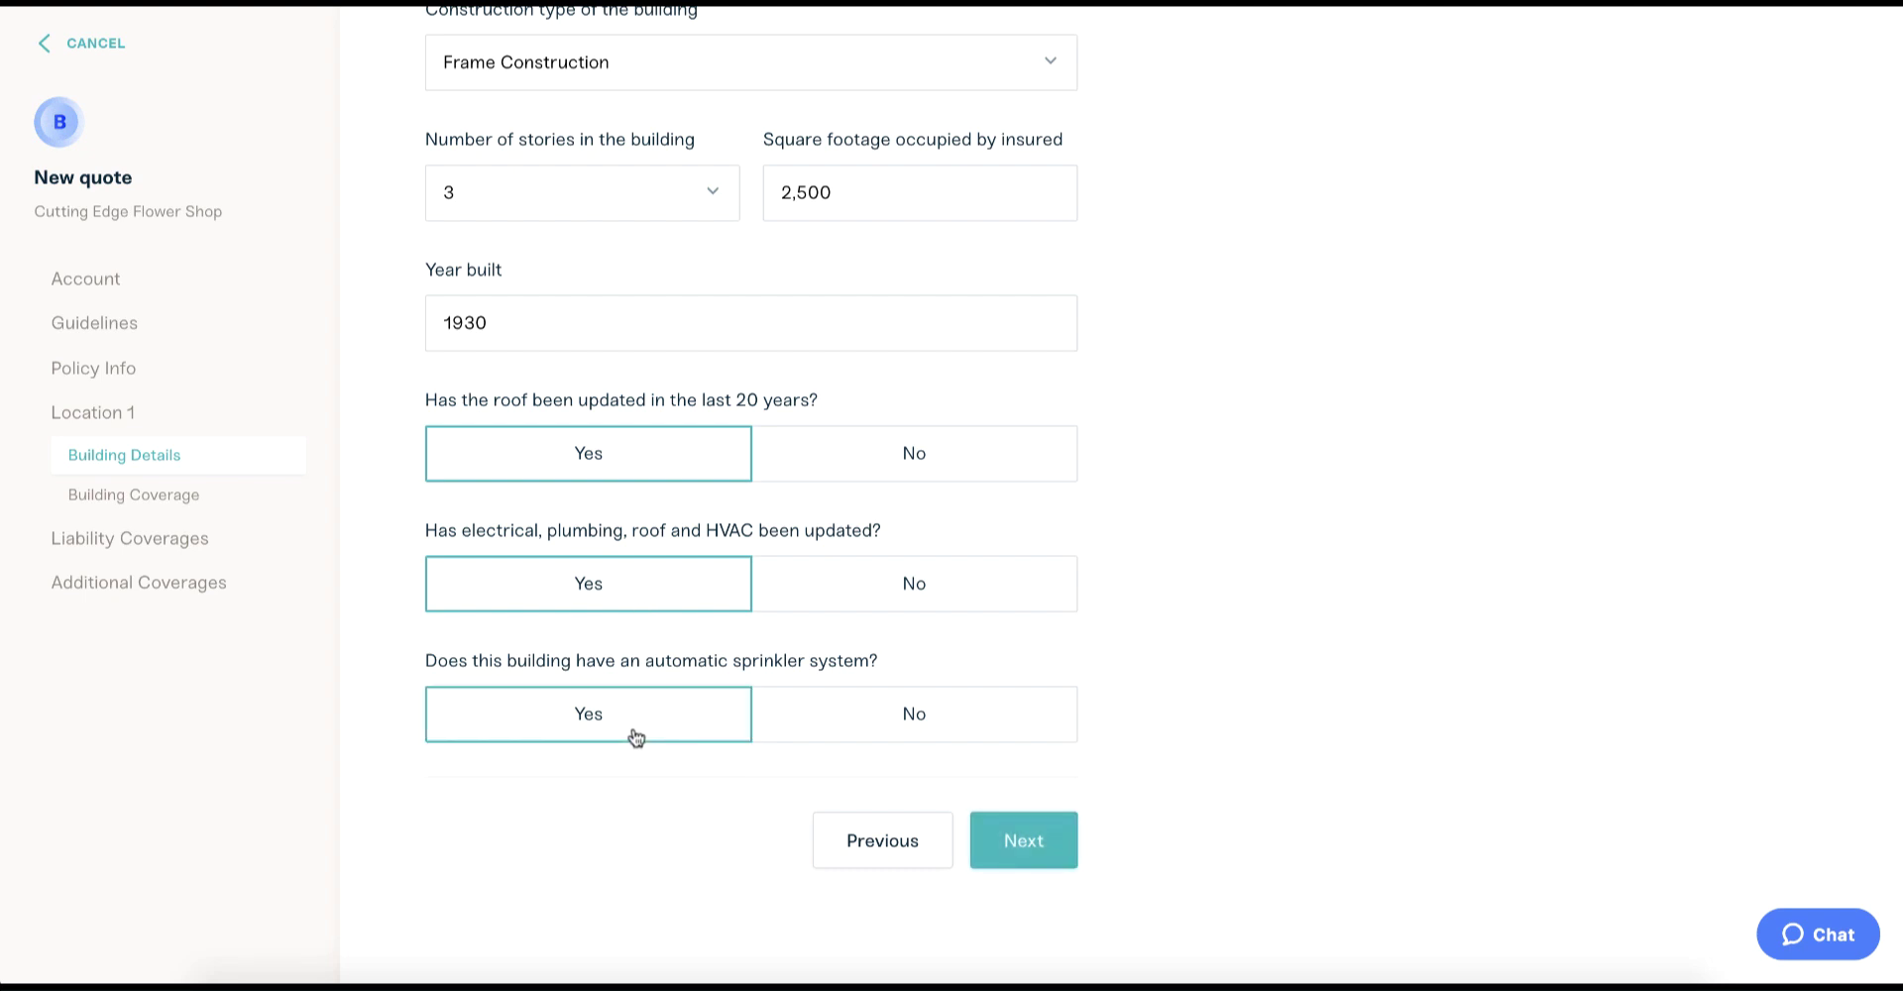
click(1030, 848)
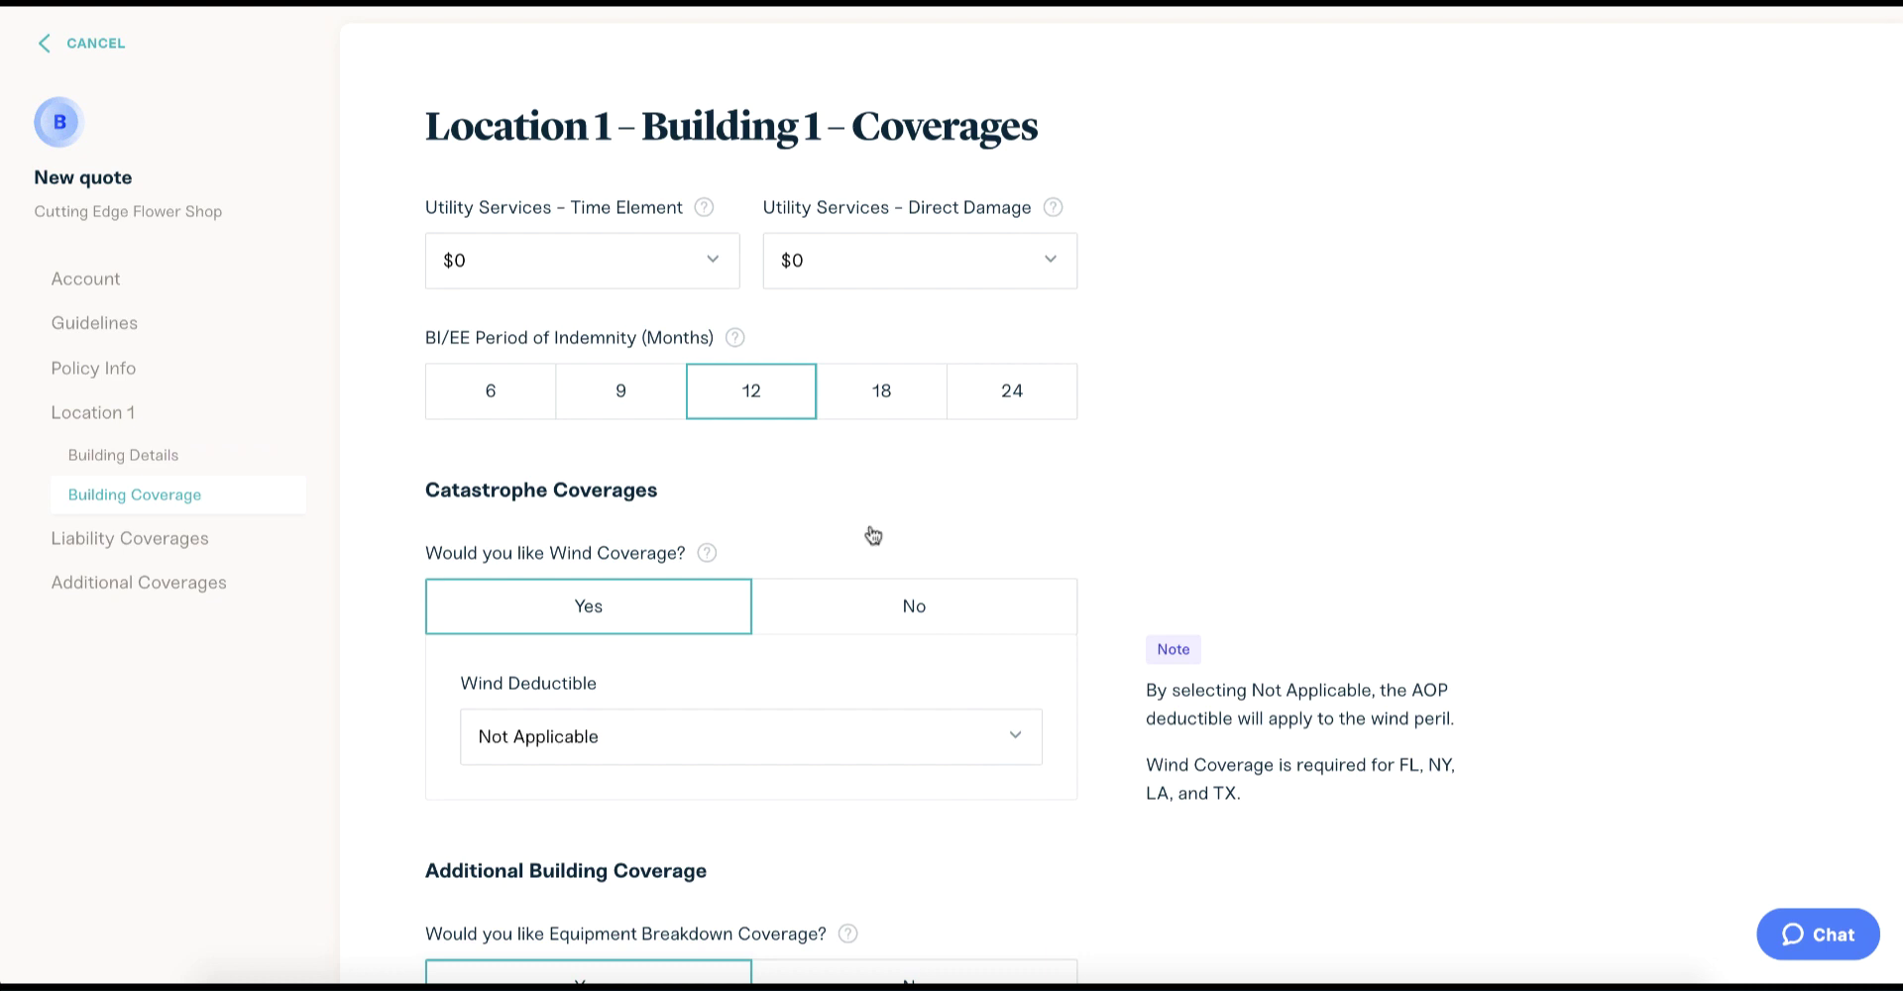
Set Utility Services Time Element and Direct Damage to $30,000 and Spoilage to $20,000.
click(677, 286)
click(669, 328)
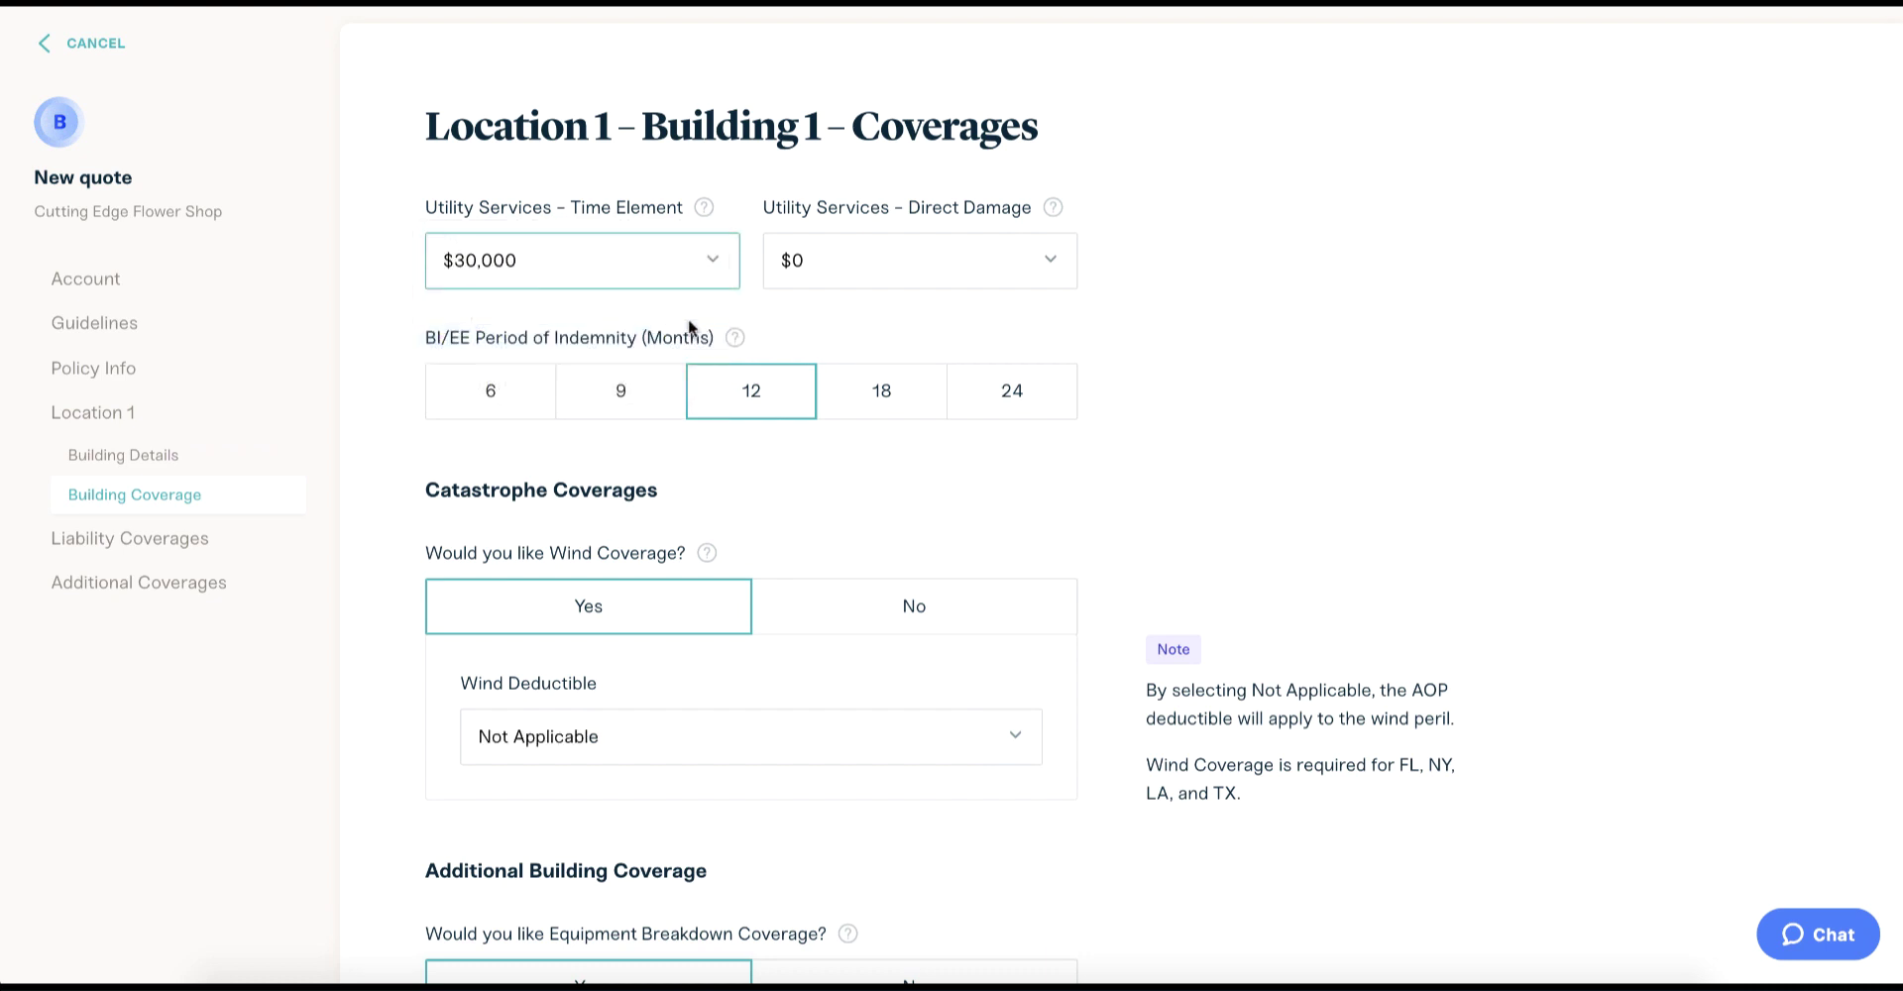
click(850, 281)
click(850, 332)
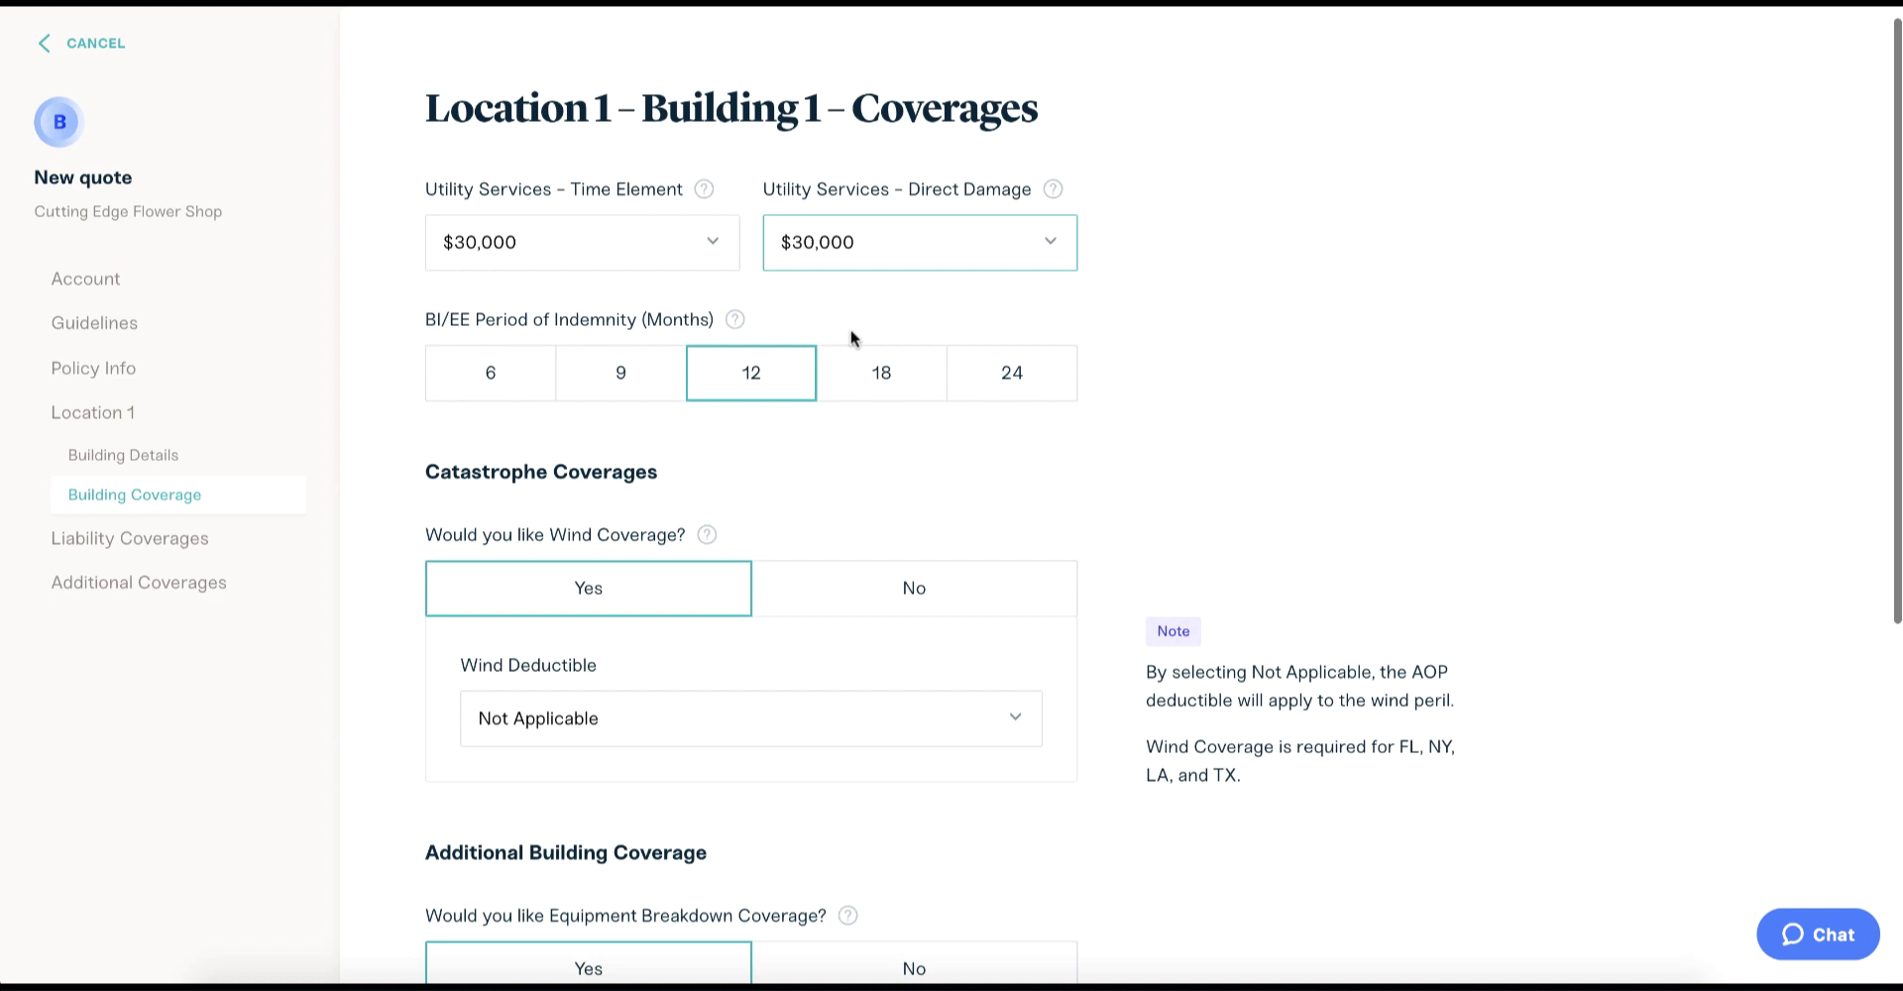
scroll(852, 340, down, 3)
scroll(852, 340, down, 3)
click(832, 518)
click(830, 571)
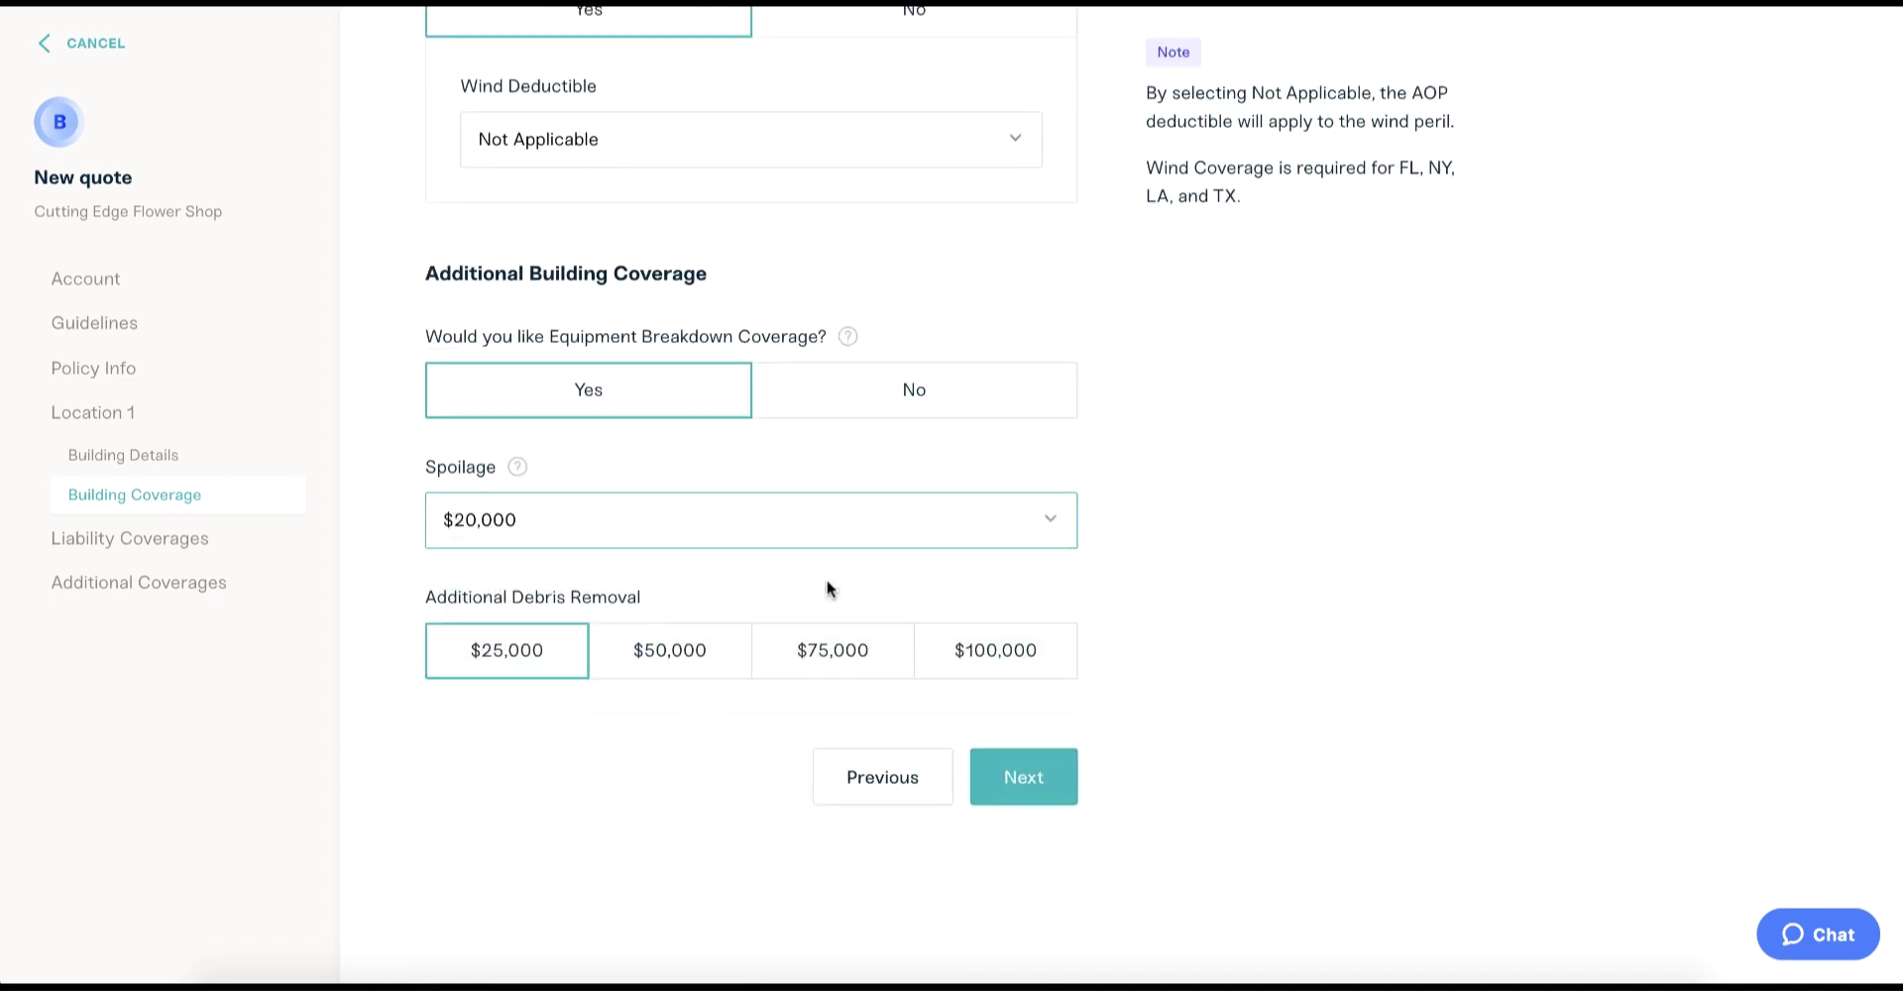
click(1022, 773)
Keep liability defaults and leave Employment Practices Liability and waiver of subrogation declined.
scroll(1011, 805, down, 3)
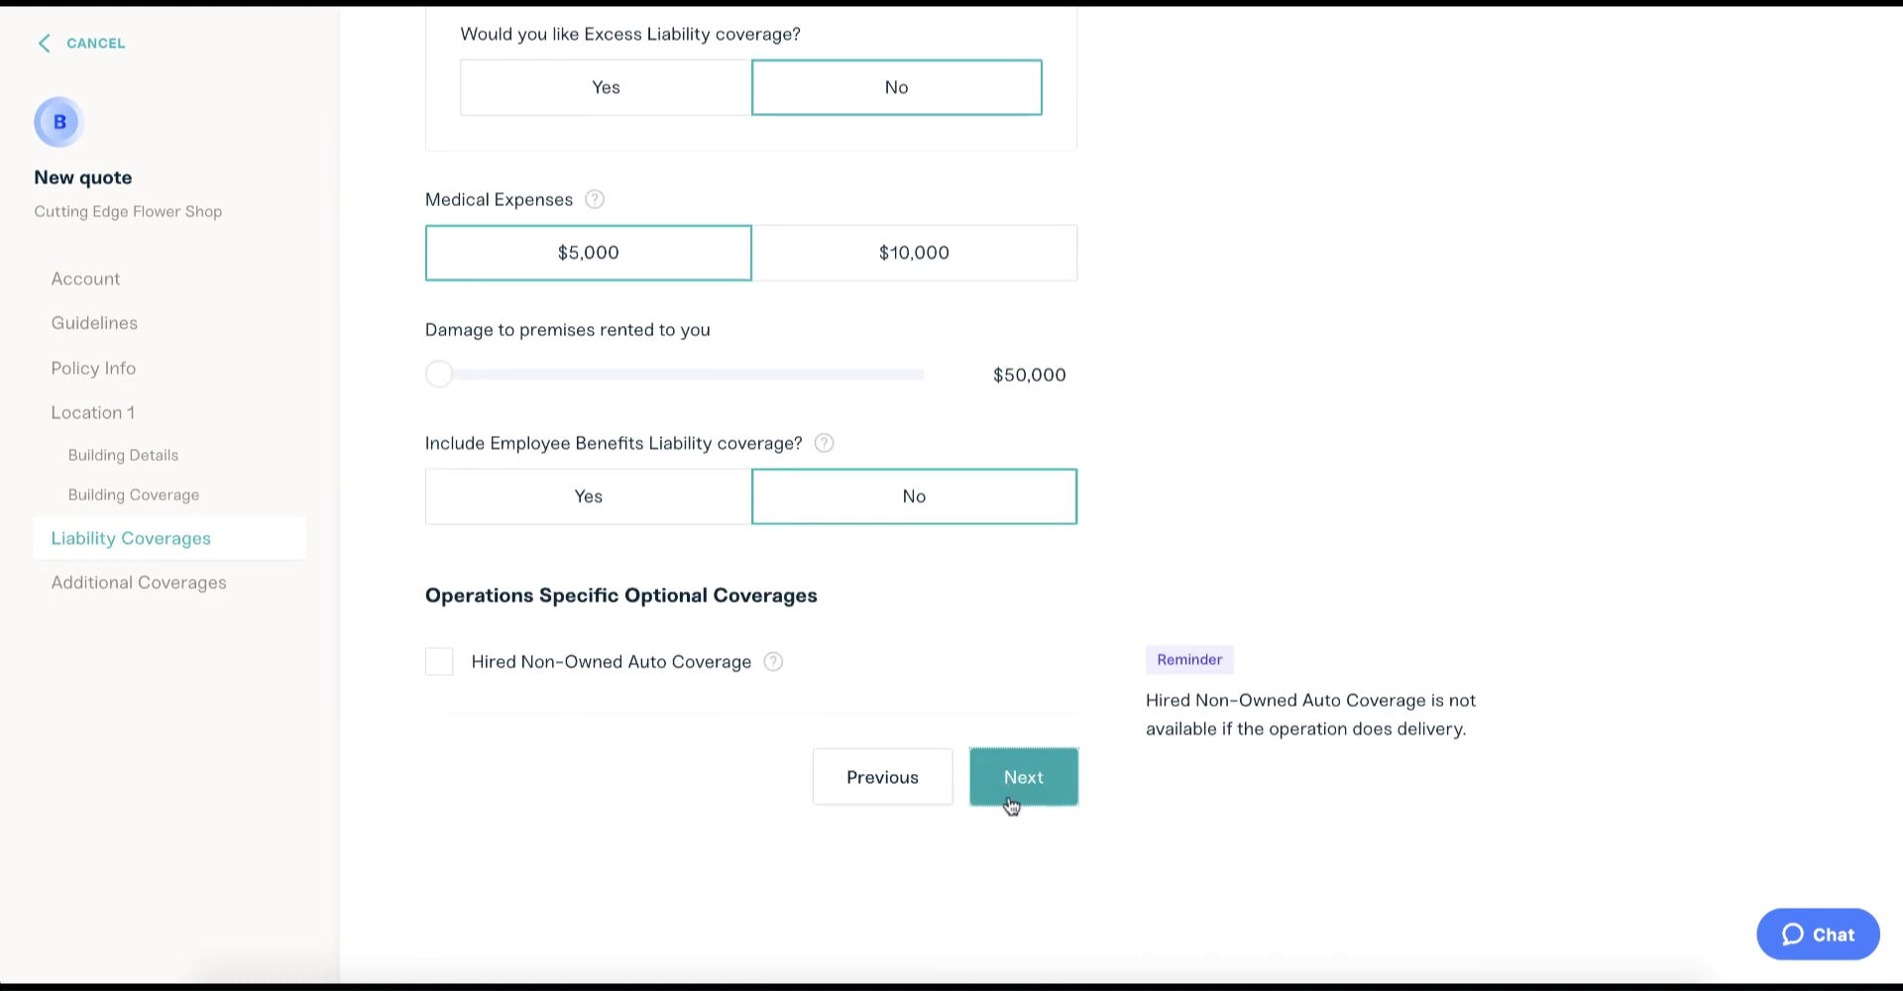
click(1011, 799)
click(733, 396)
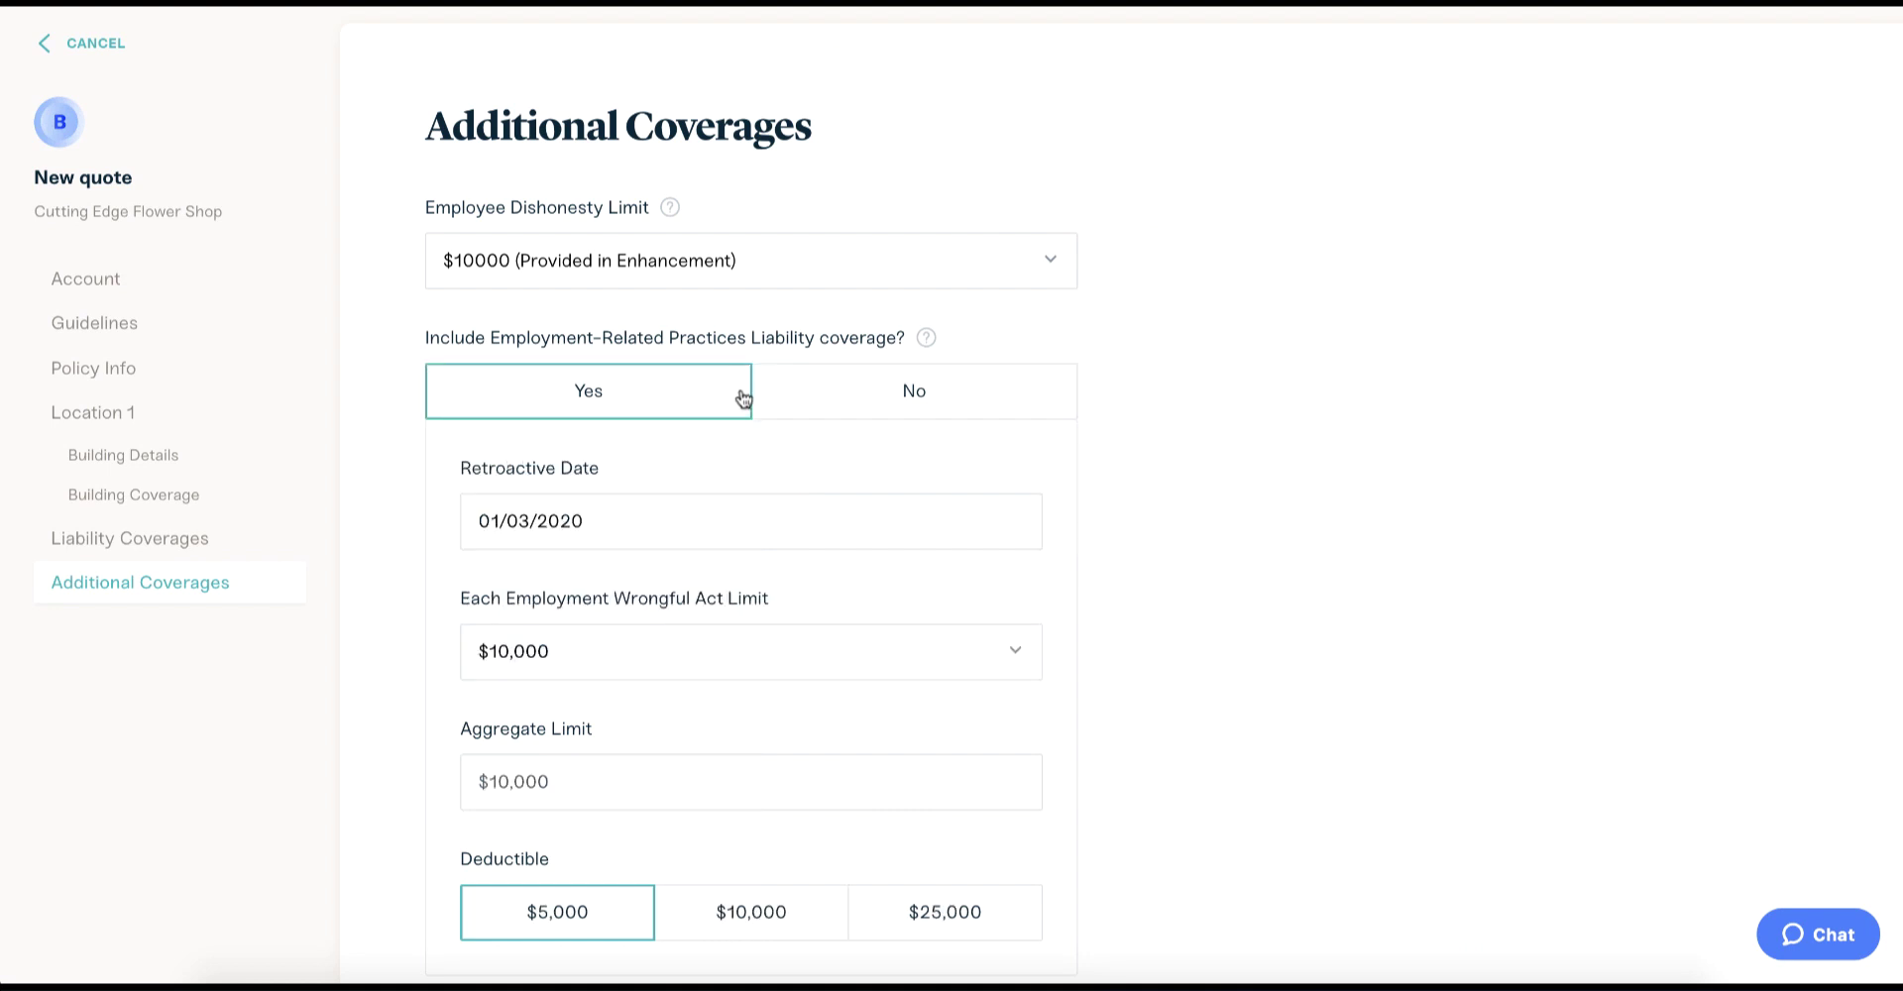
click(811, 399)
scroll(811, 400, down, 3)
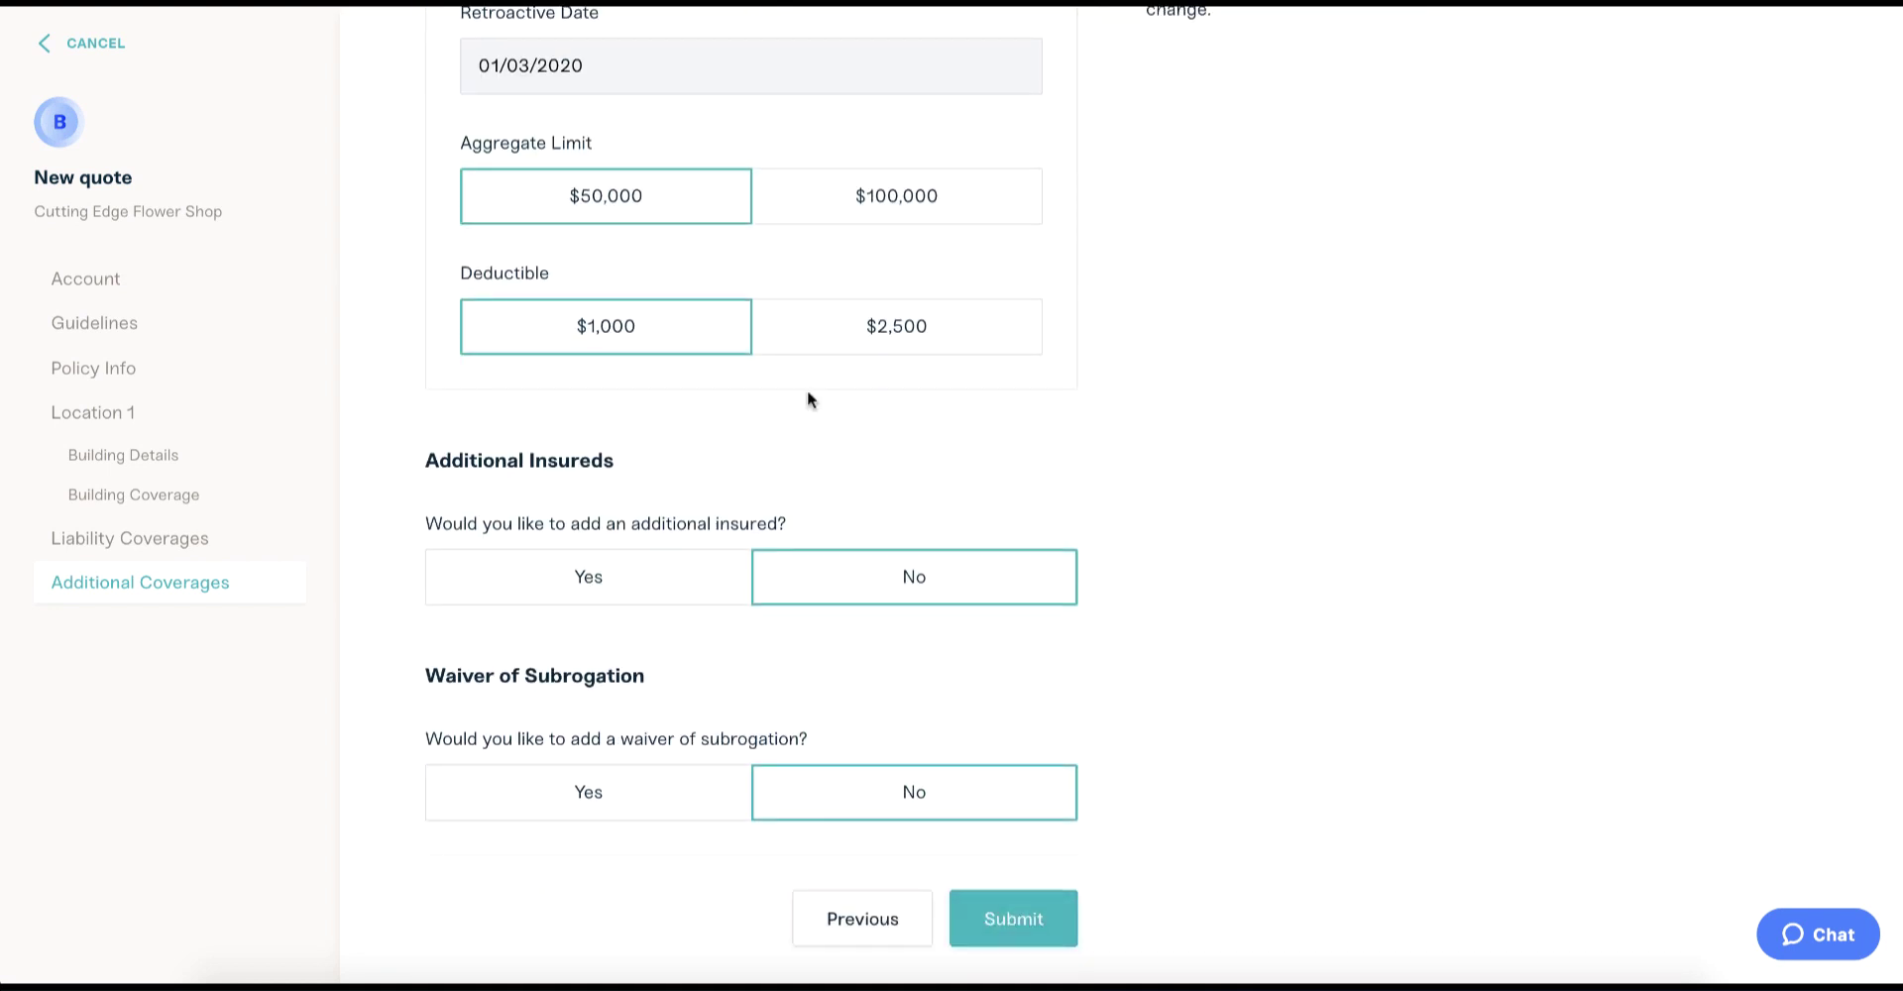
scroll(807, 400, down, 2)
click(684, 652)
click(812, 667)
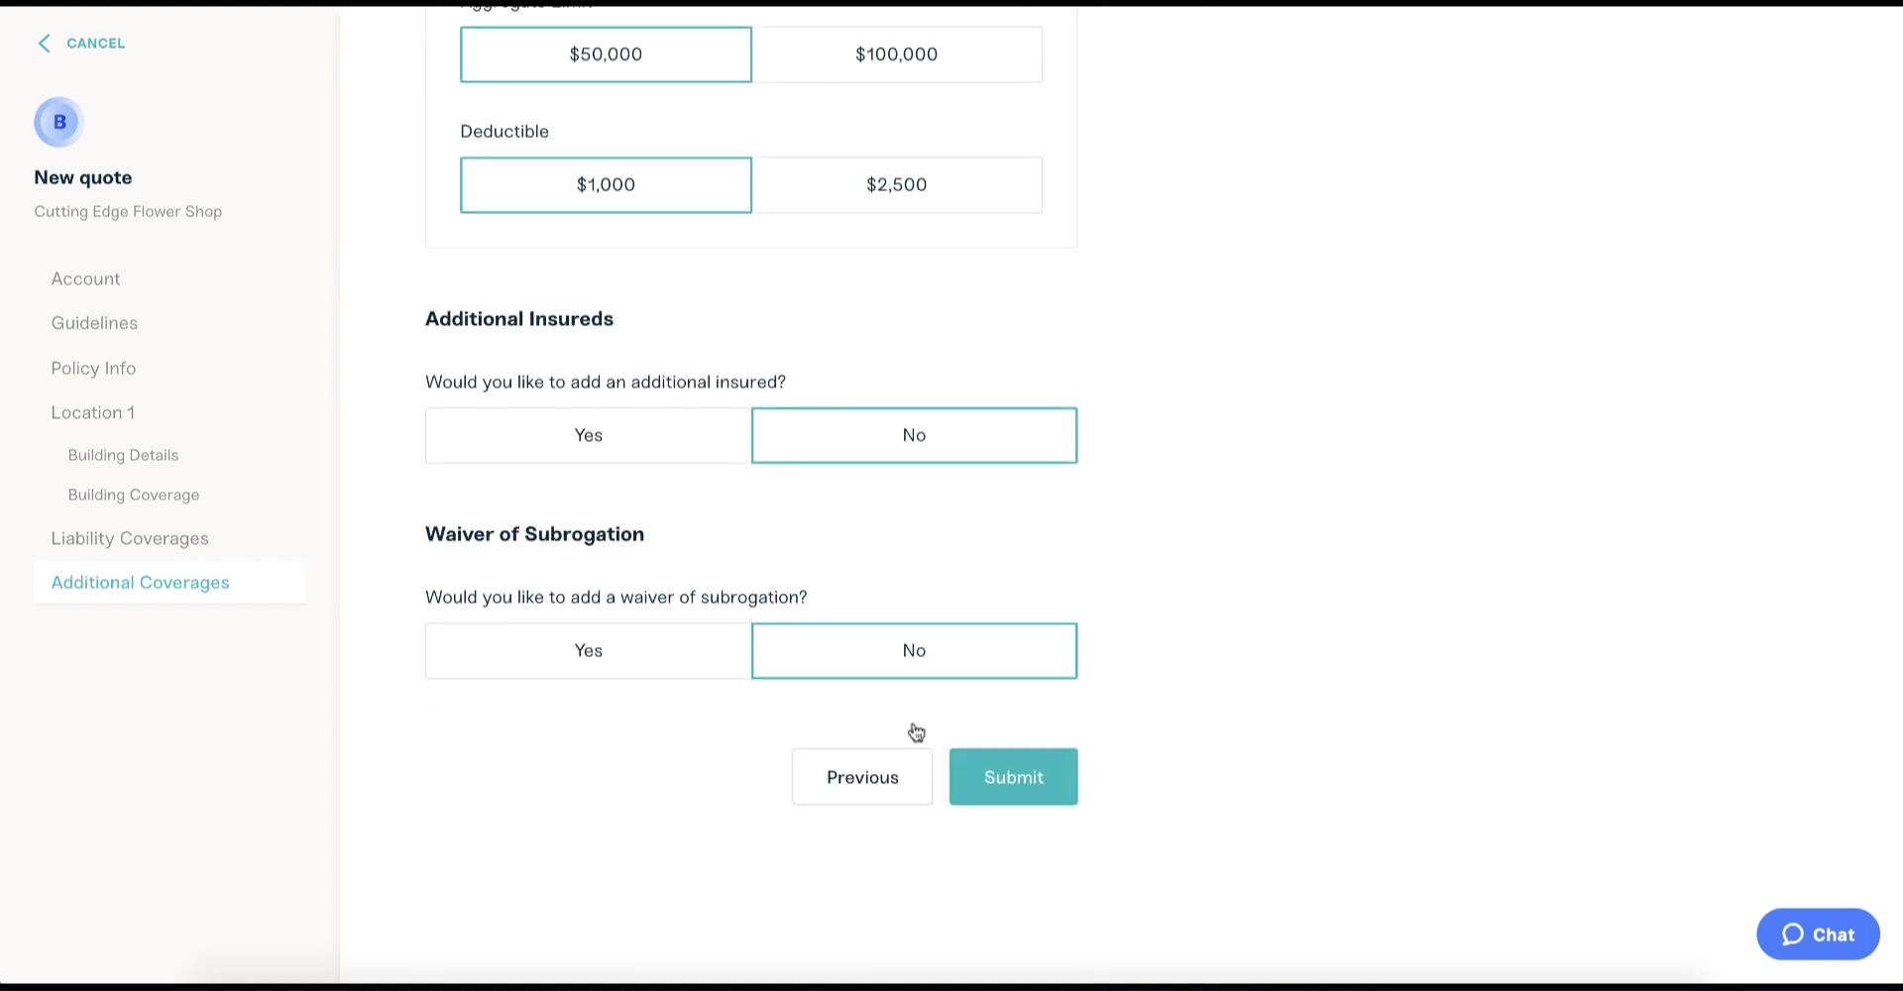
Submit the quote and pop floating certificates in the mini-game while it processes.
click(968, 776)
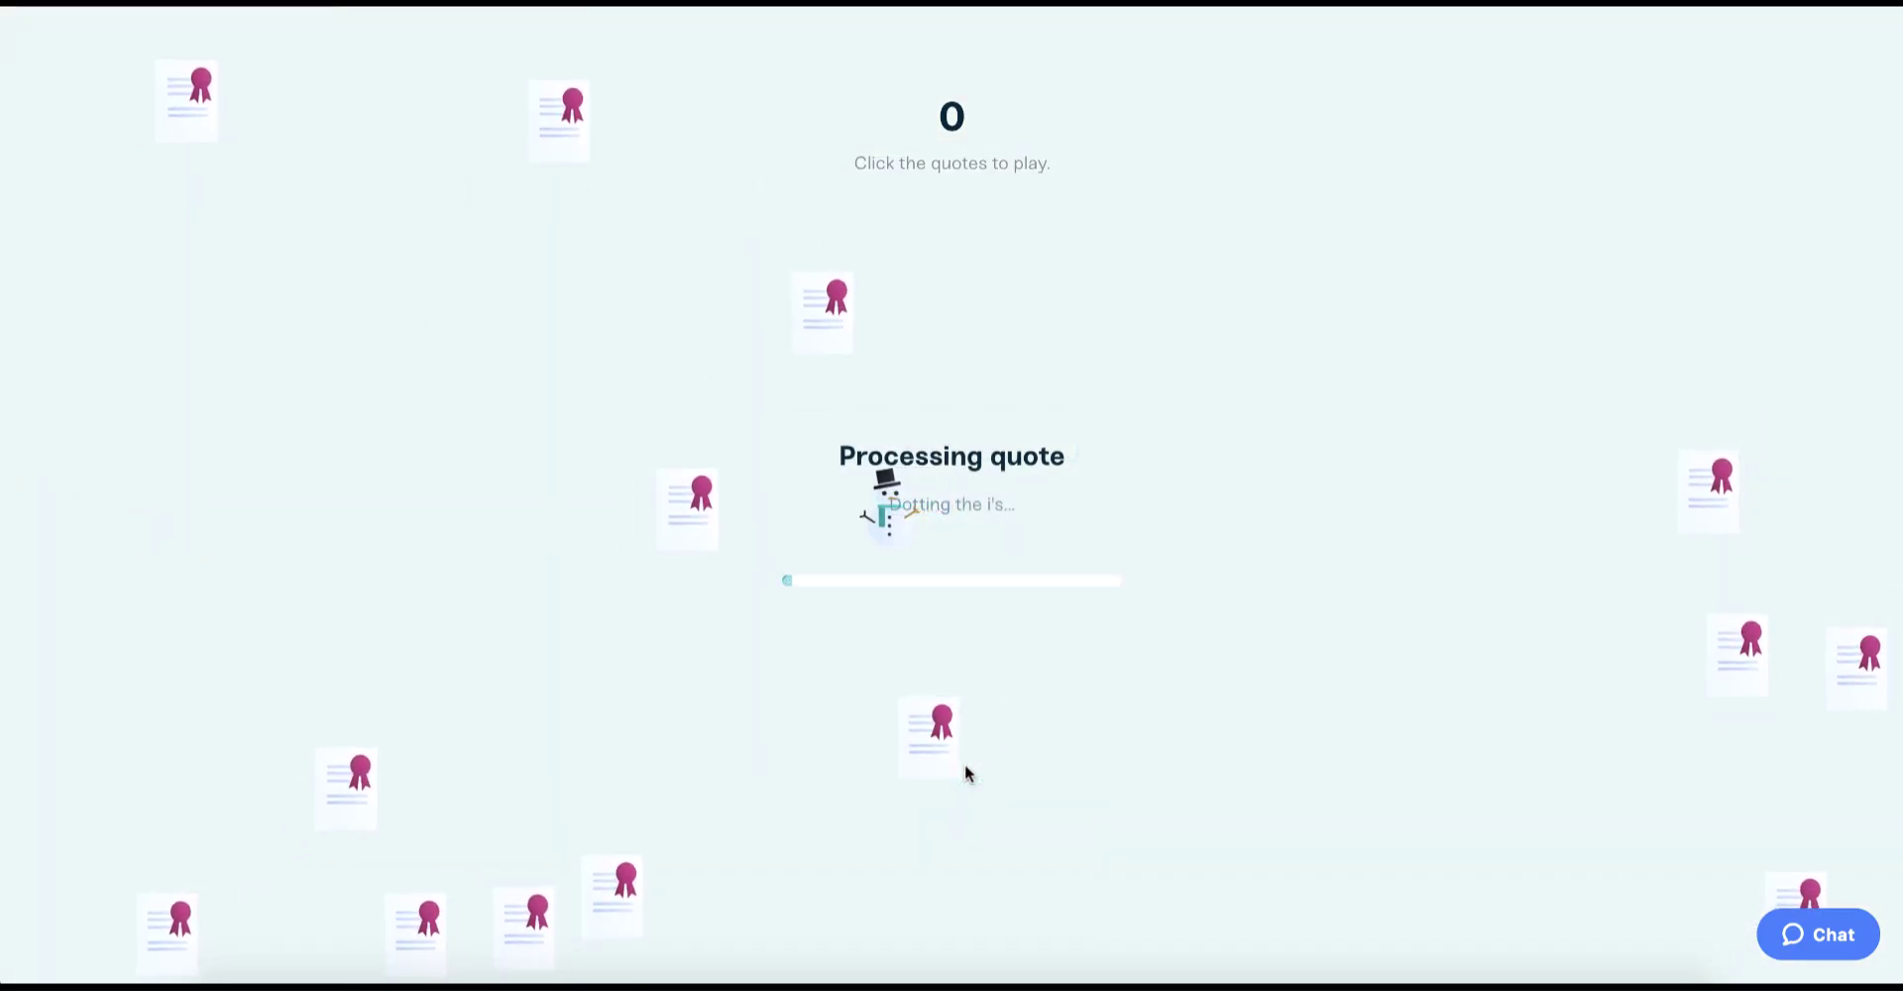
click(748, 510)
click(793, 500)
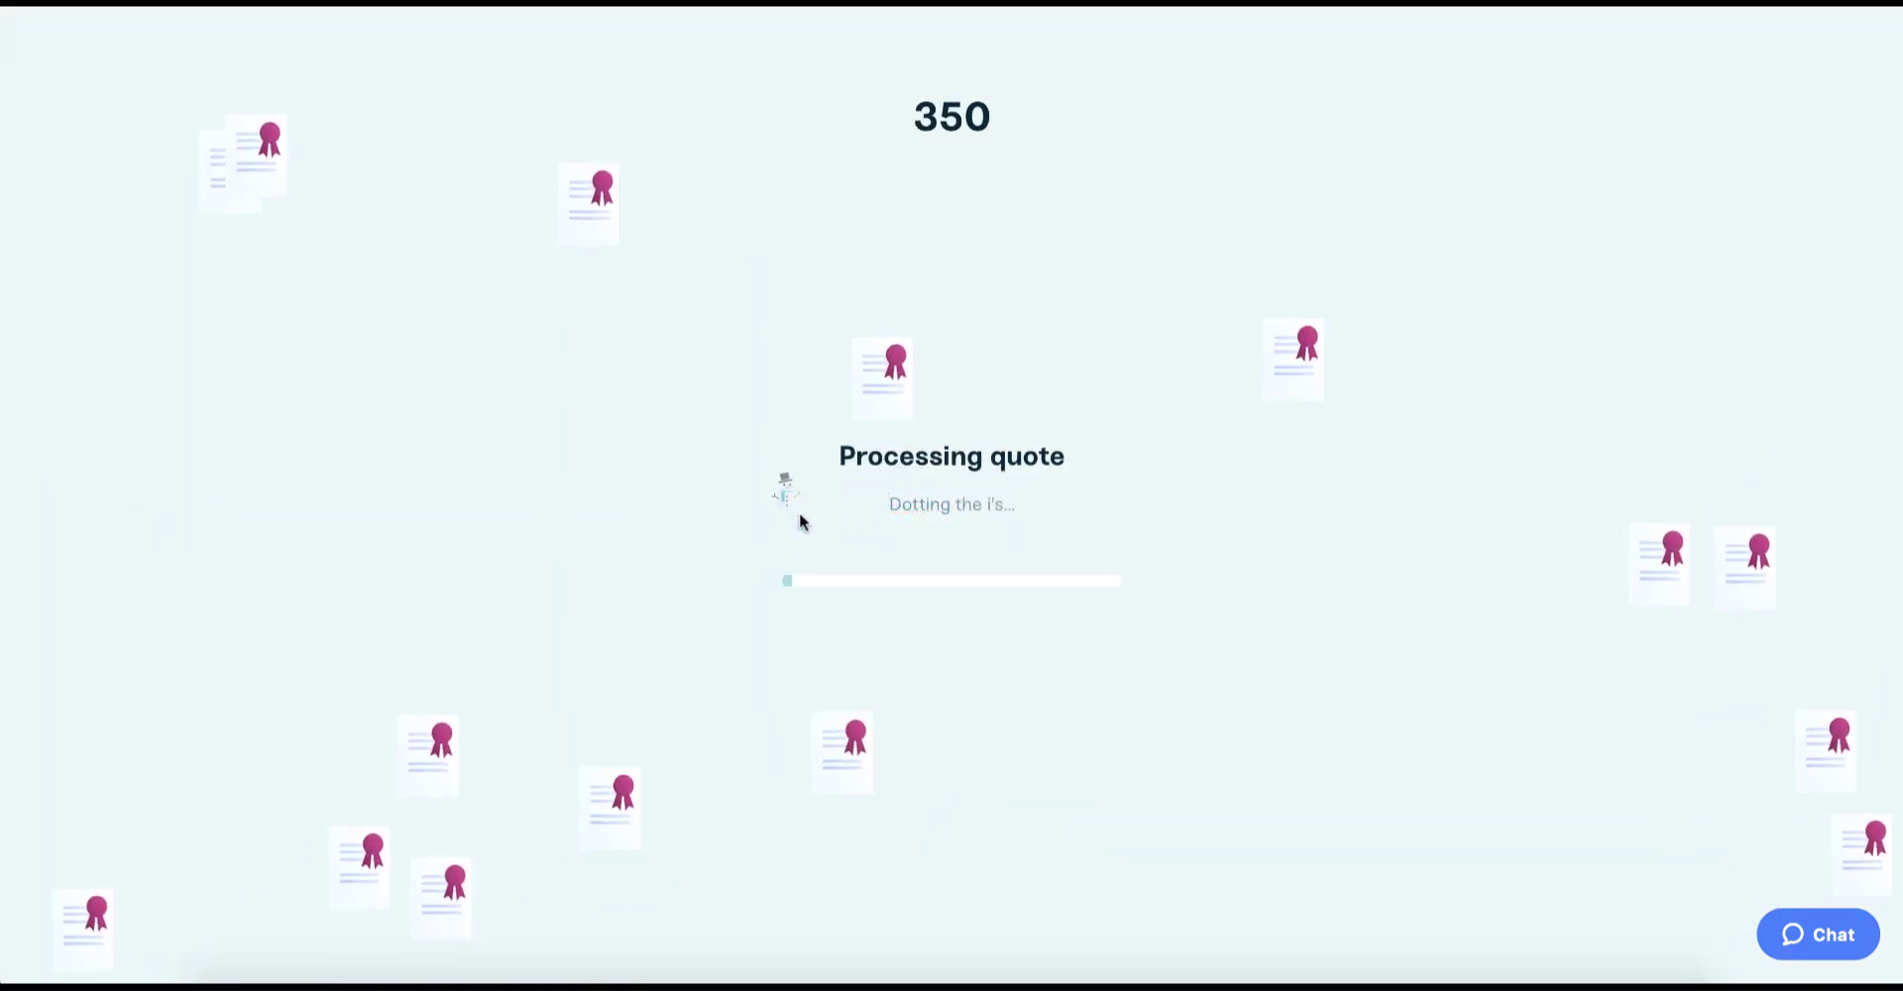
click(905, 396)
click(617, 278)
click(323, 260)
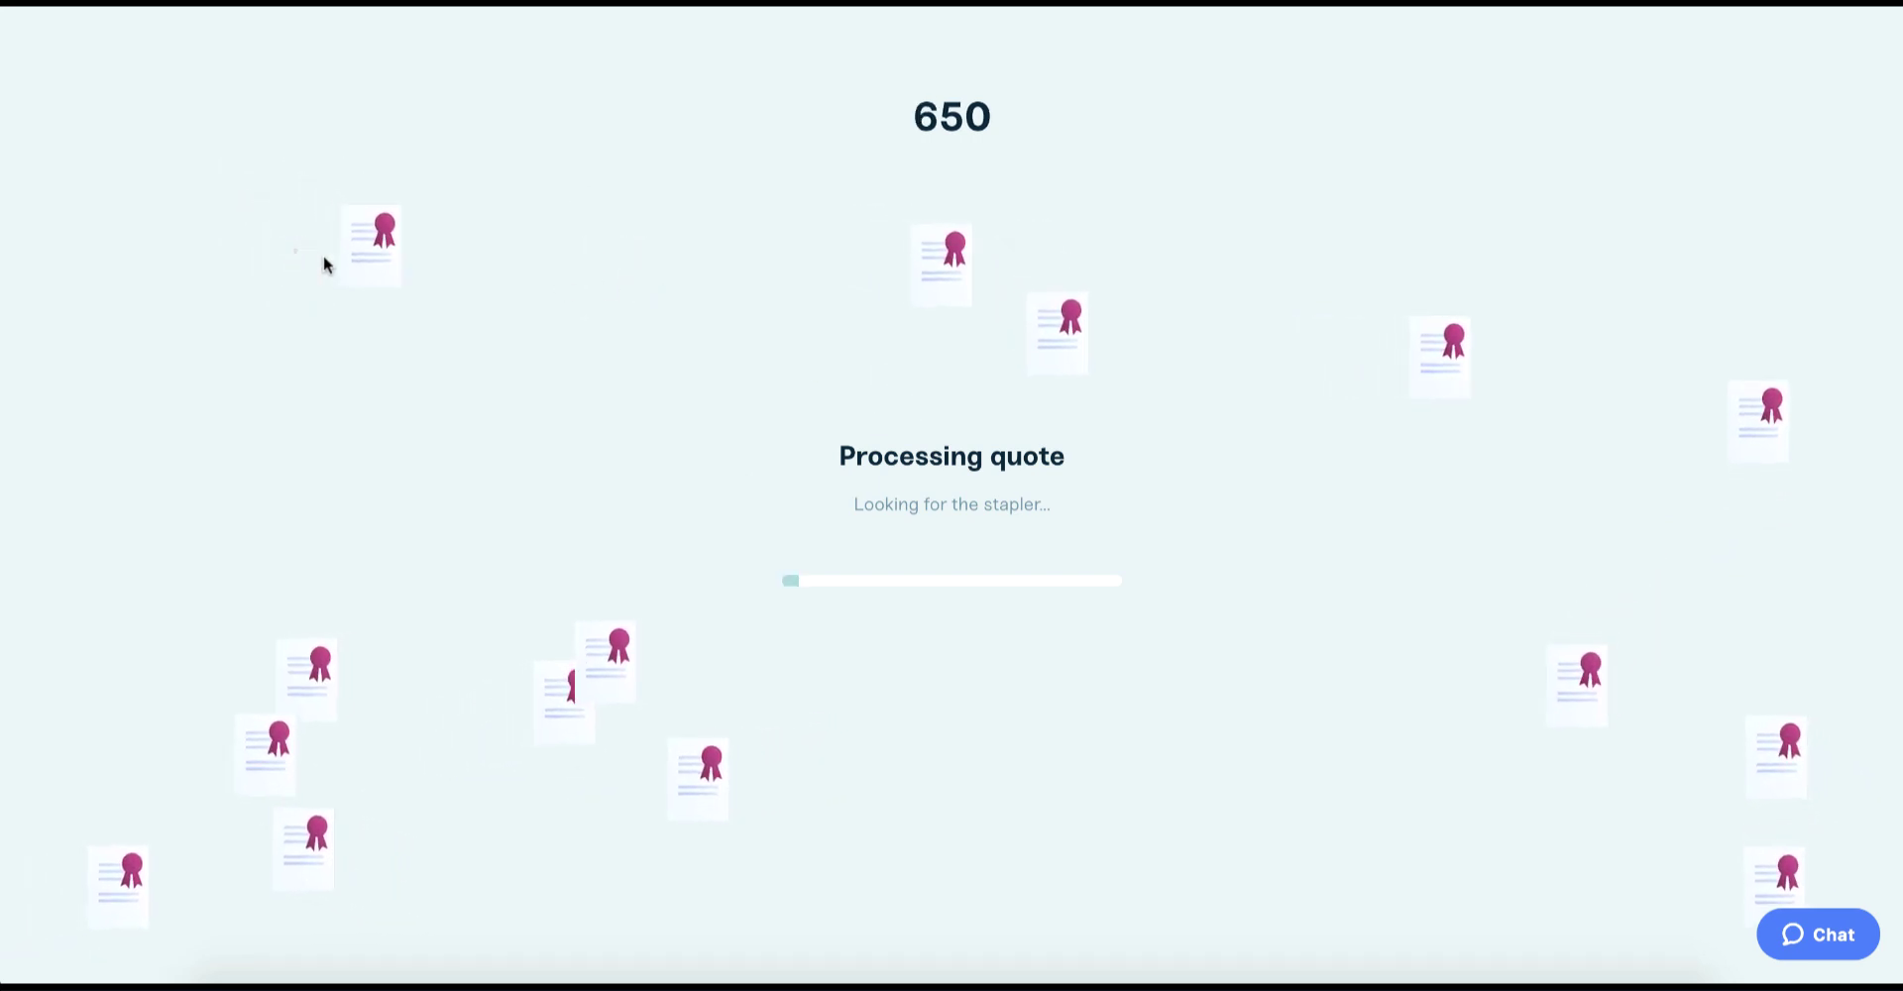
click(381, 273)
click(267, 667)
click(212, 680)
click(199, 687)
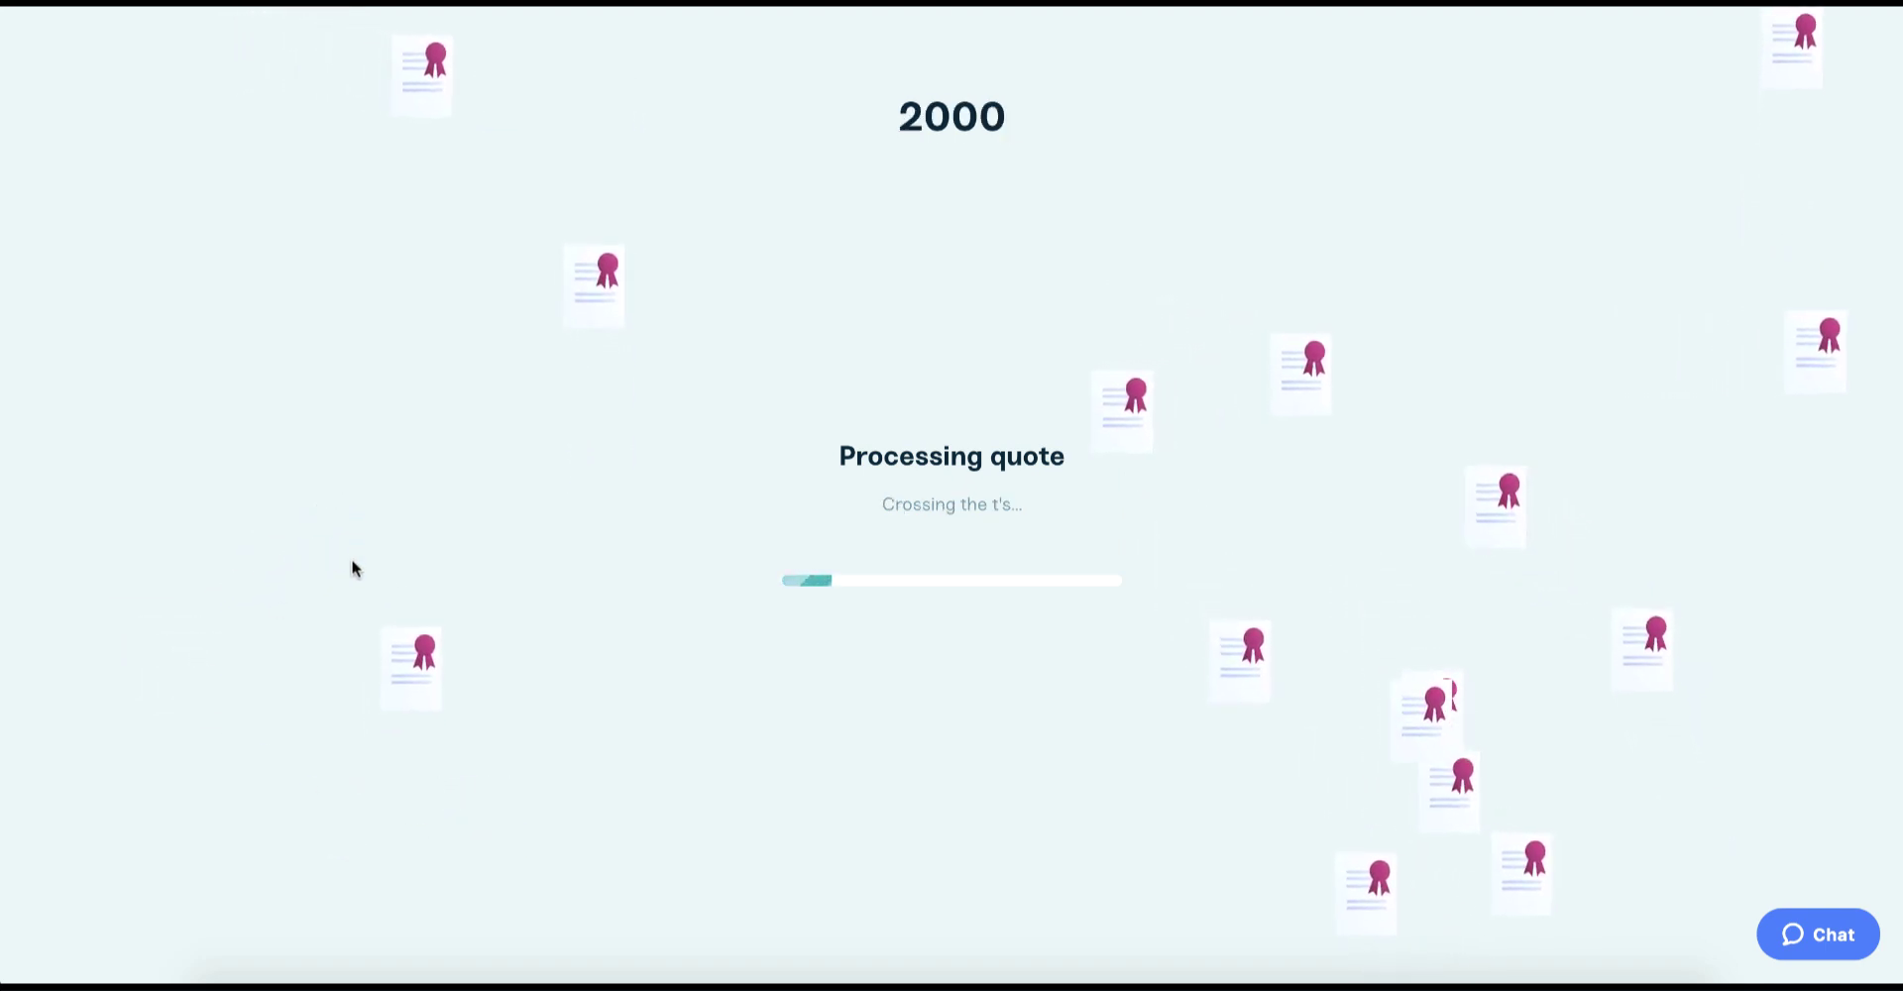
click(442, 646)
click(1029, 428)
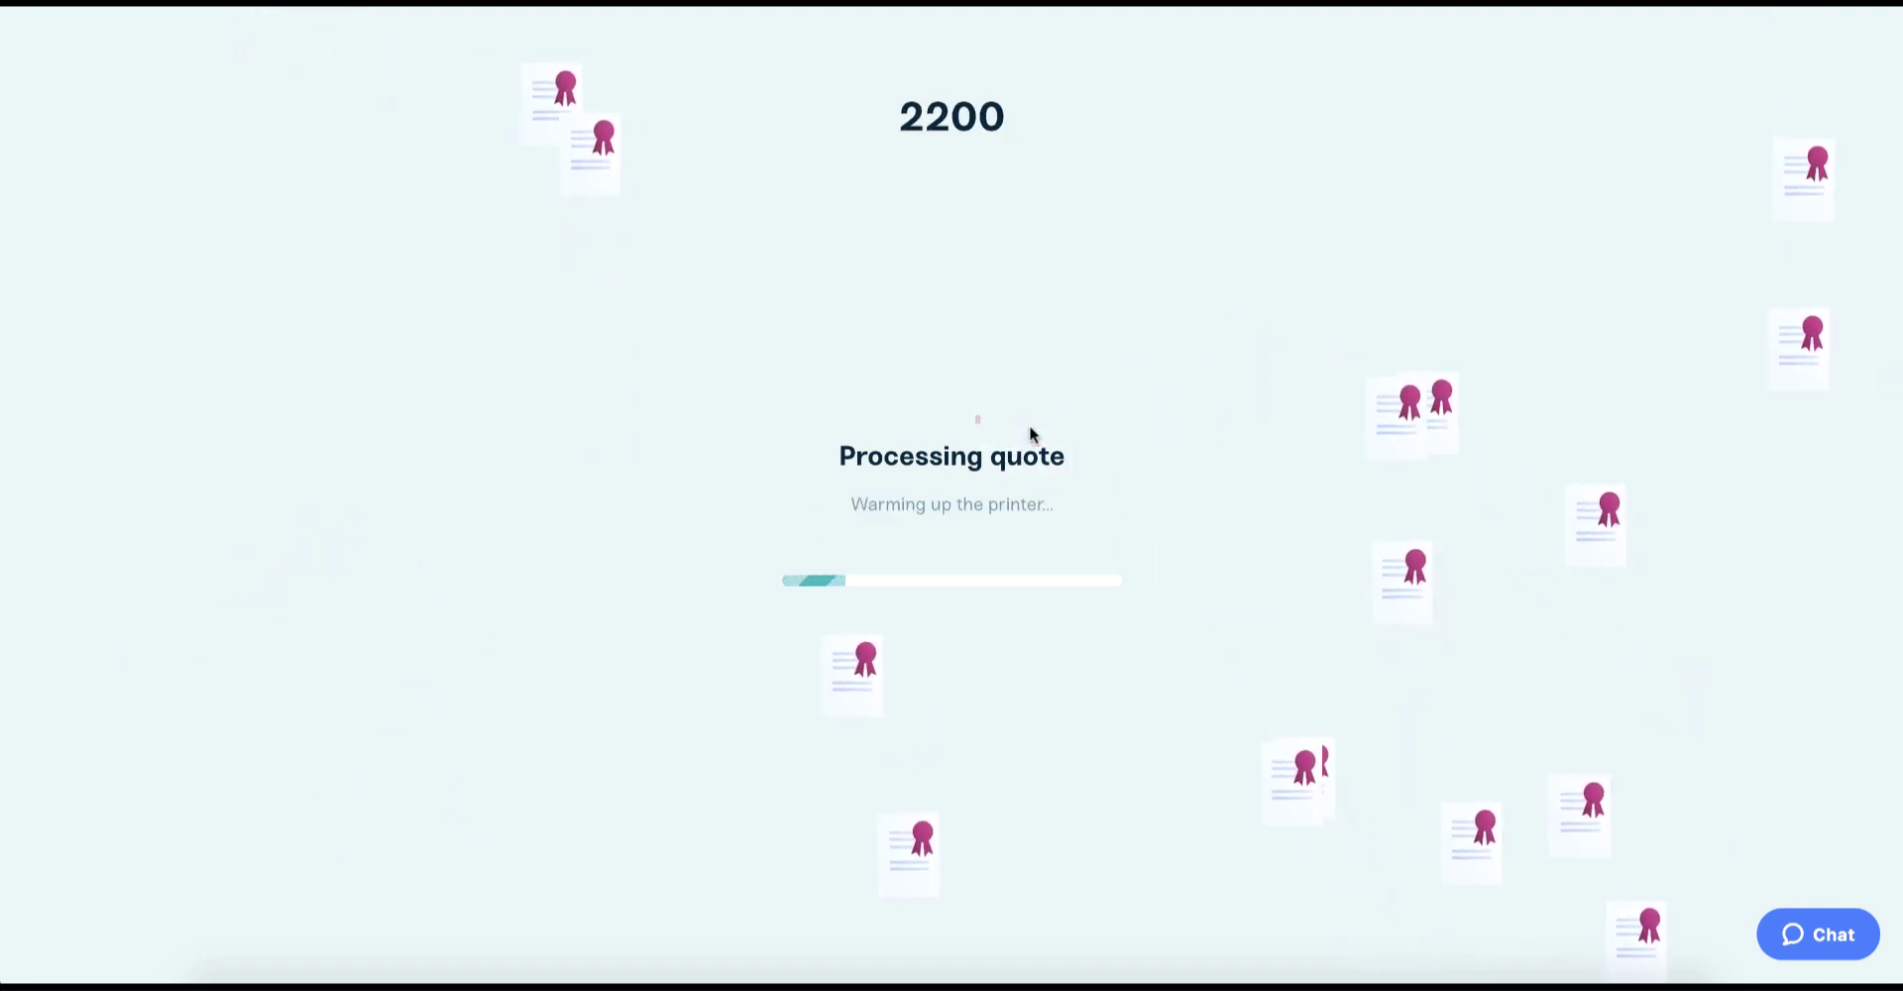
click(1383, 408)
click(1372, 454)
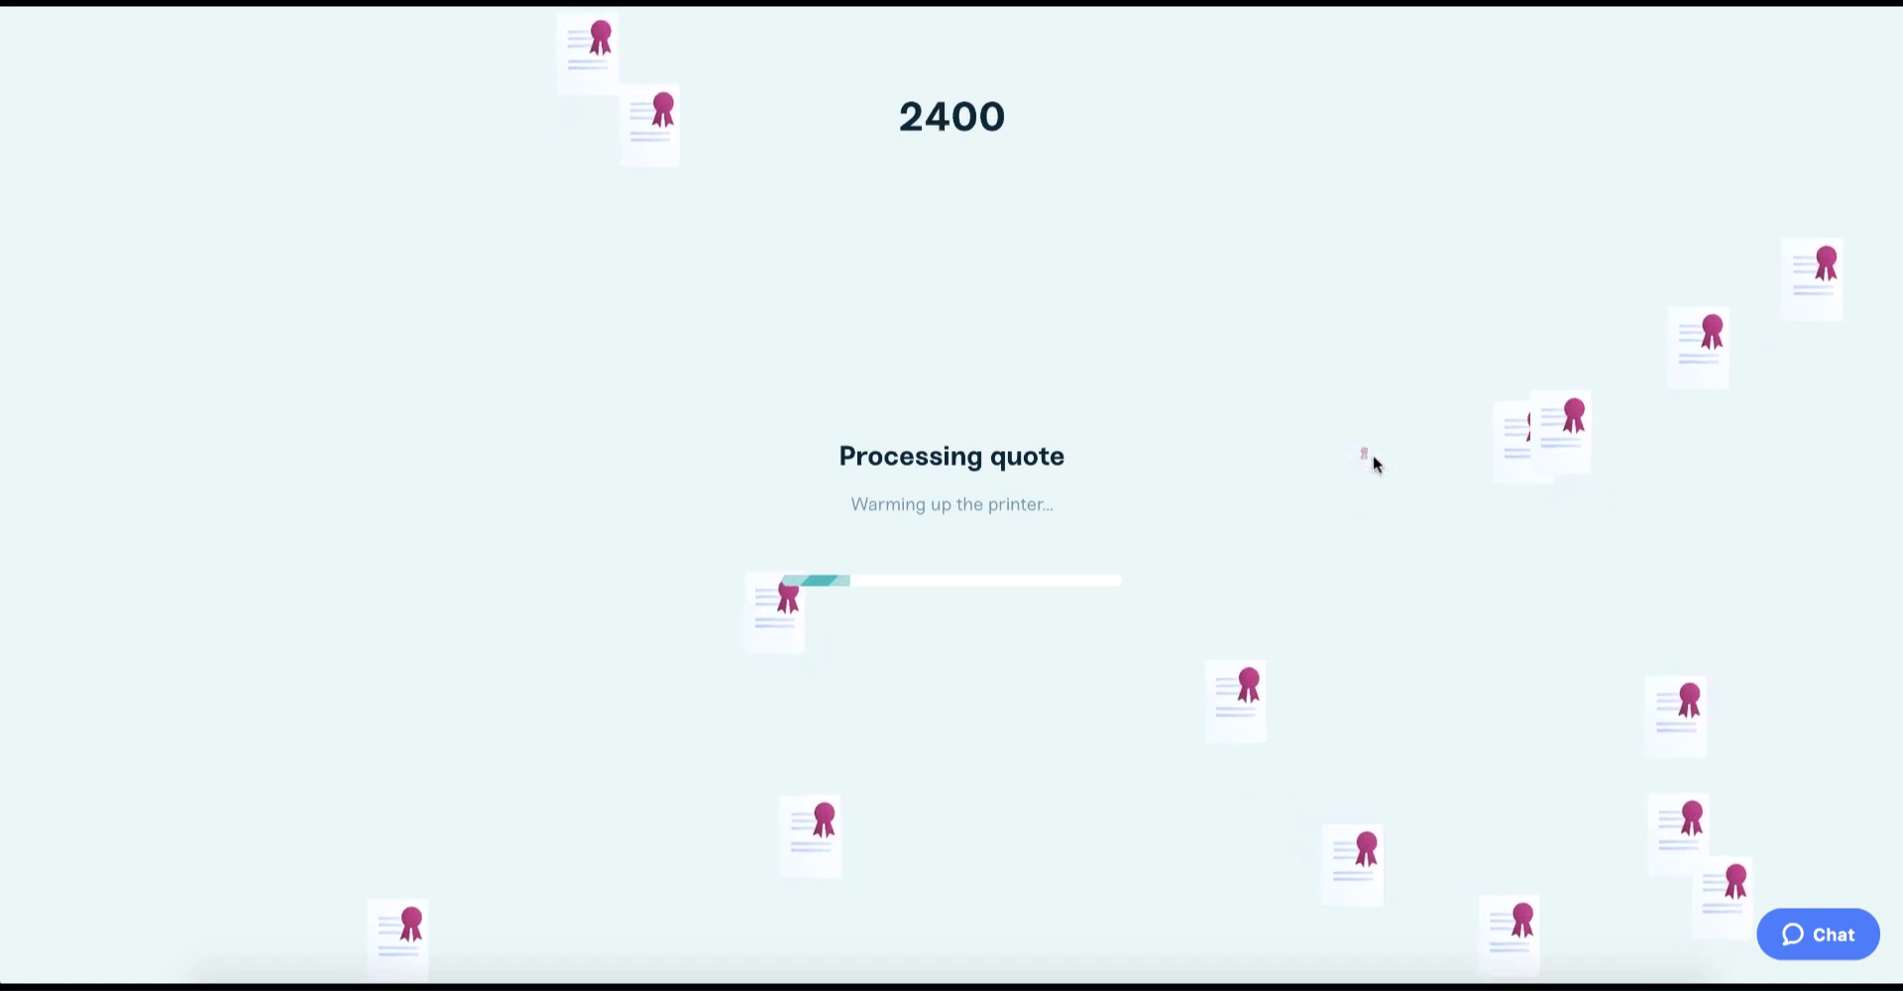
click(1576, 436)
click(1538, 359)
click(1562, 357)
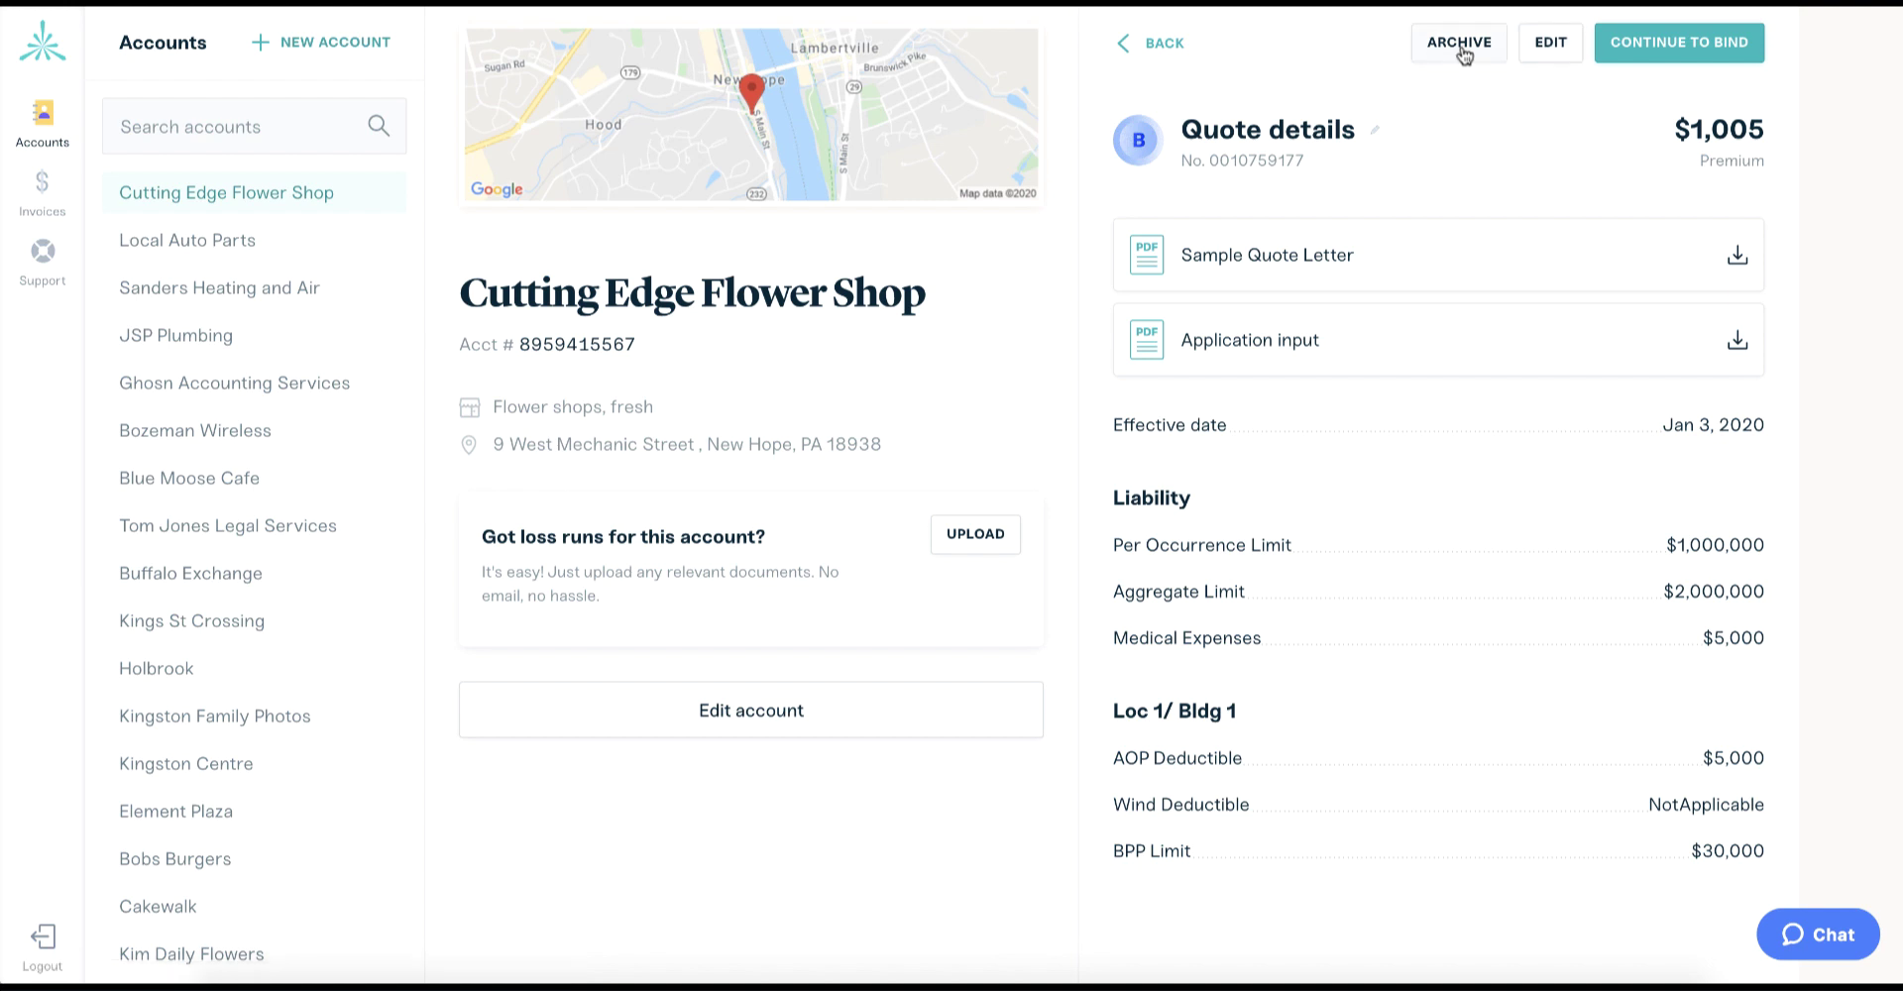
Rename the quote to '$5k ded with 1m lib limi' and save the title.
click(1372, 133)
triple_click(1348, 137)
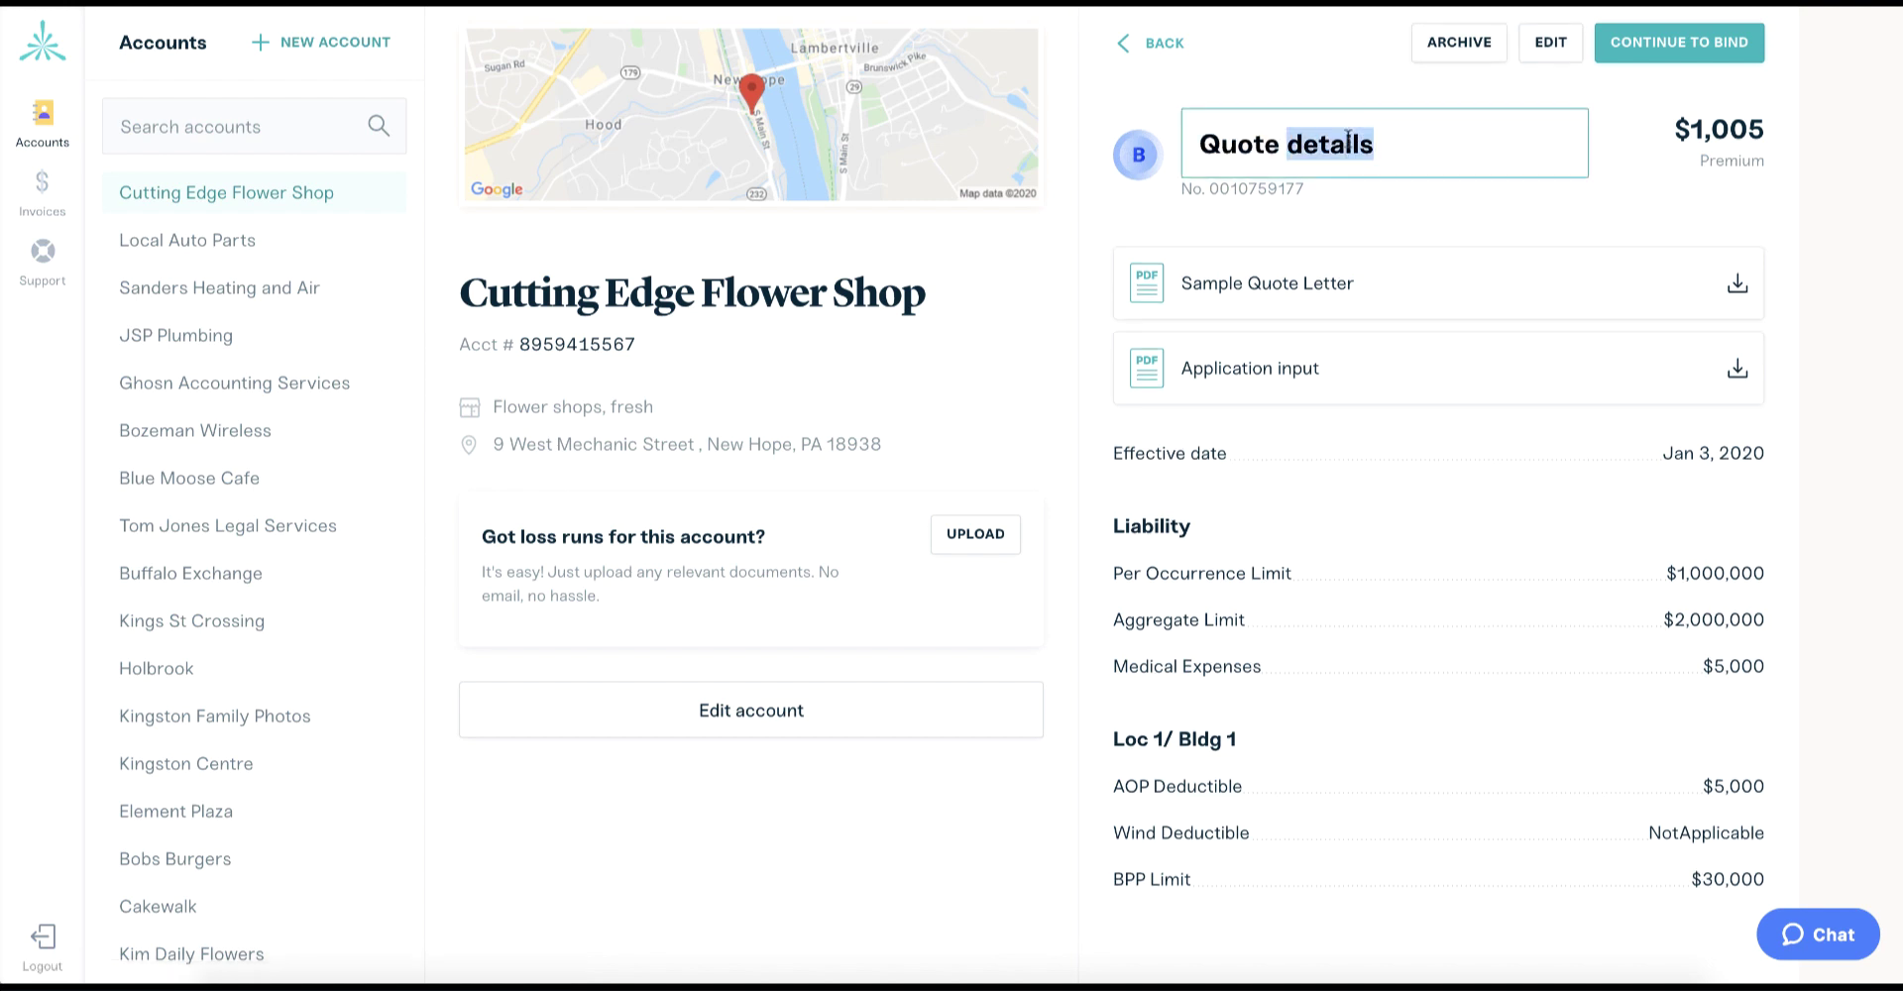
text($)
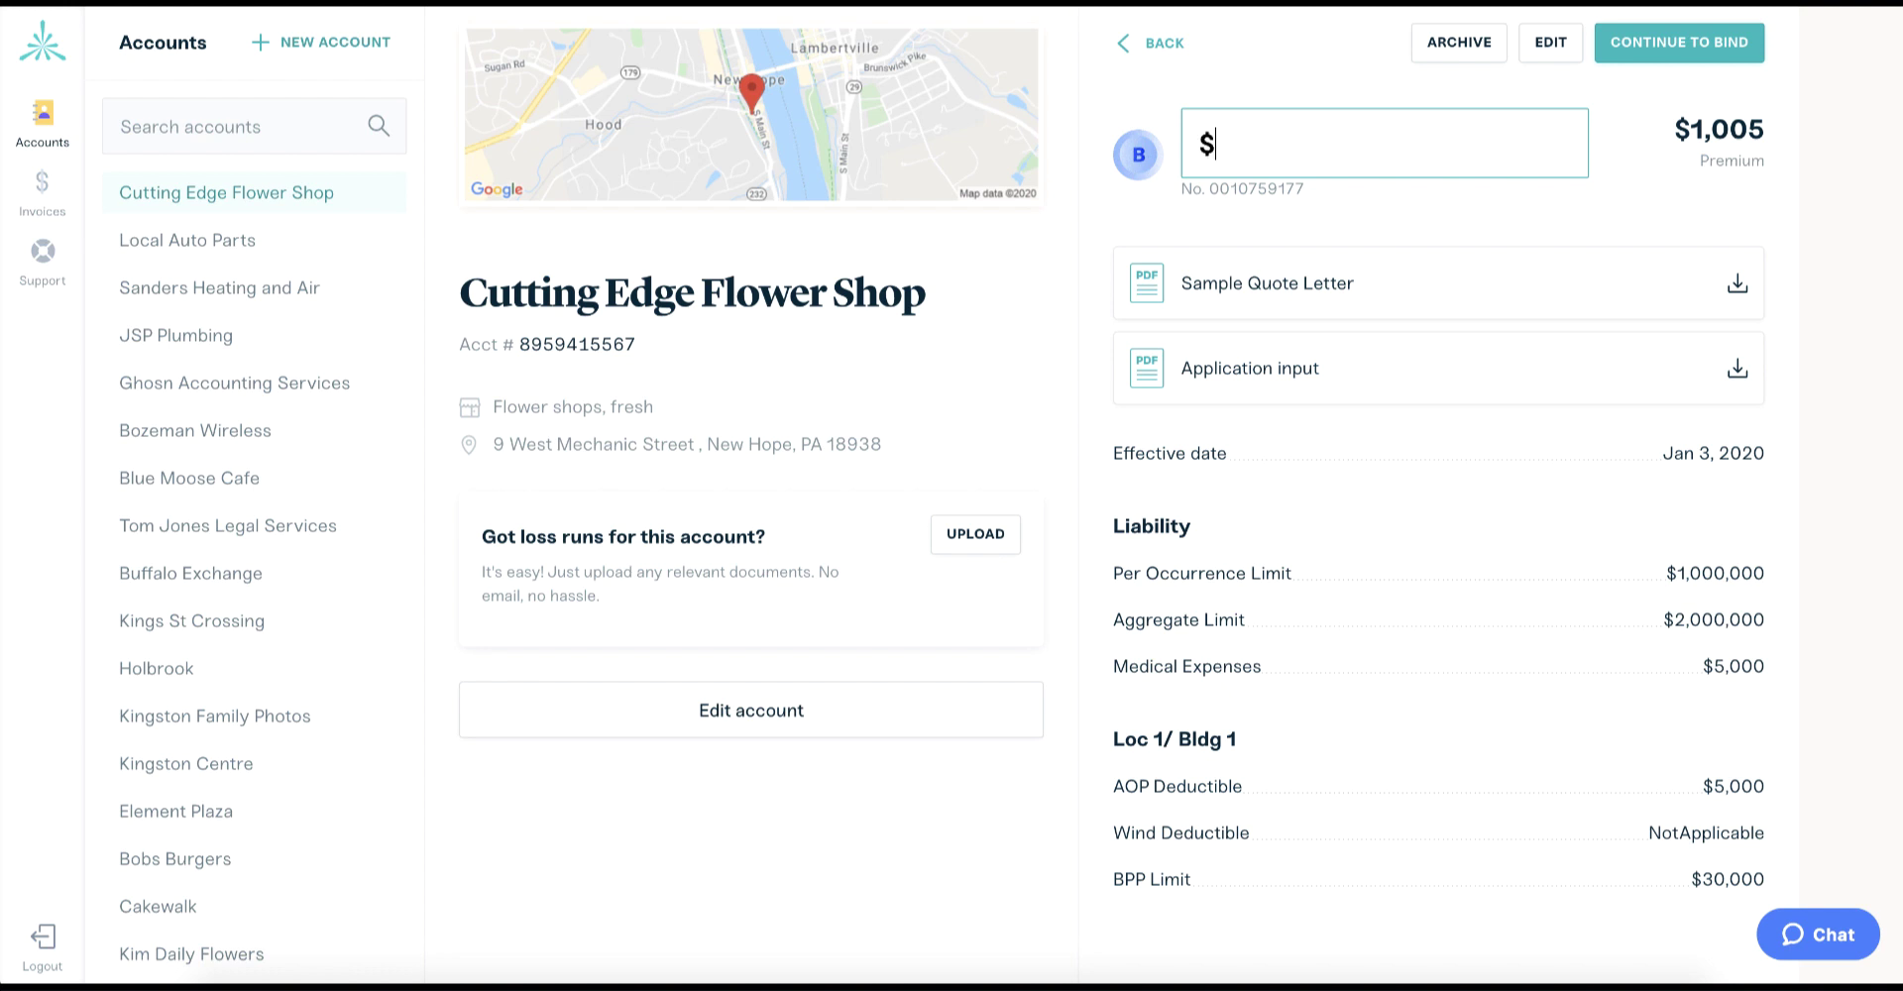
text(5k ded with 1)
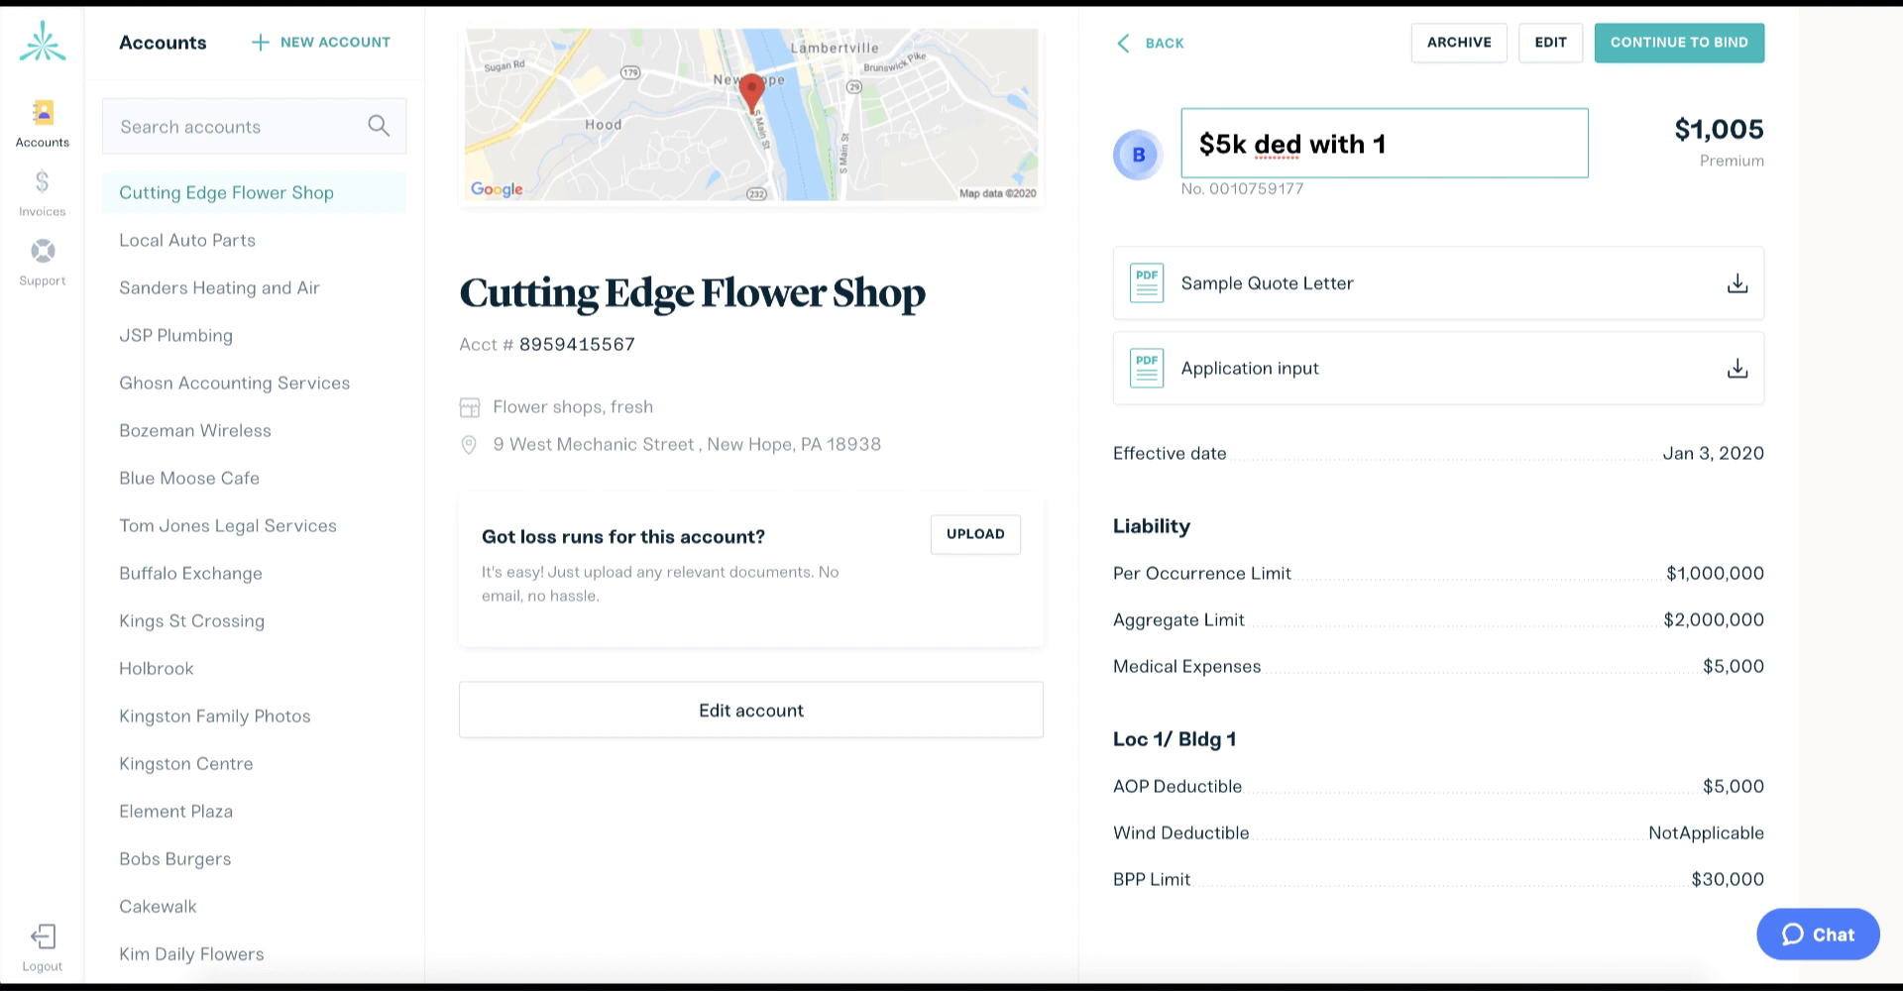
text(m lib limi)
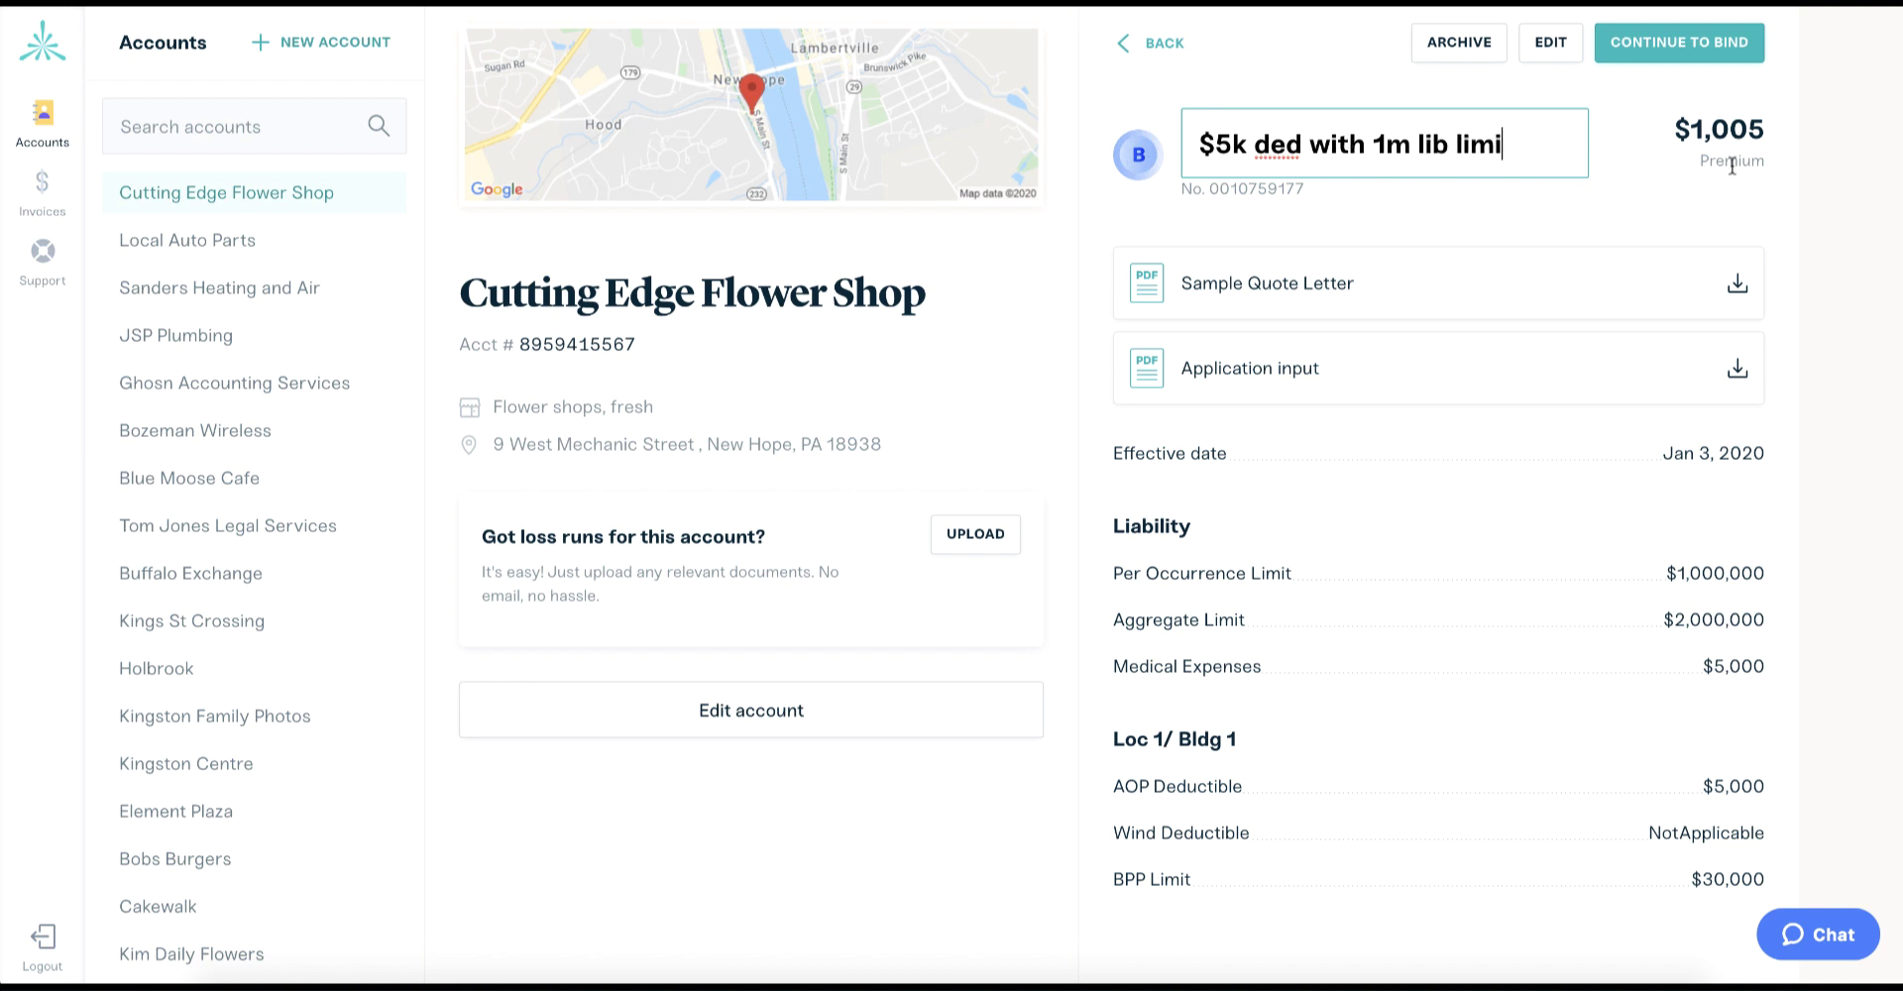
click(1848, 220)
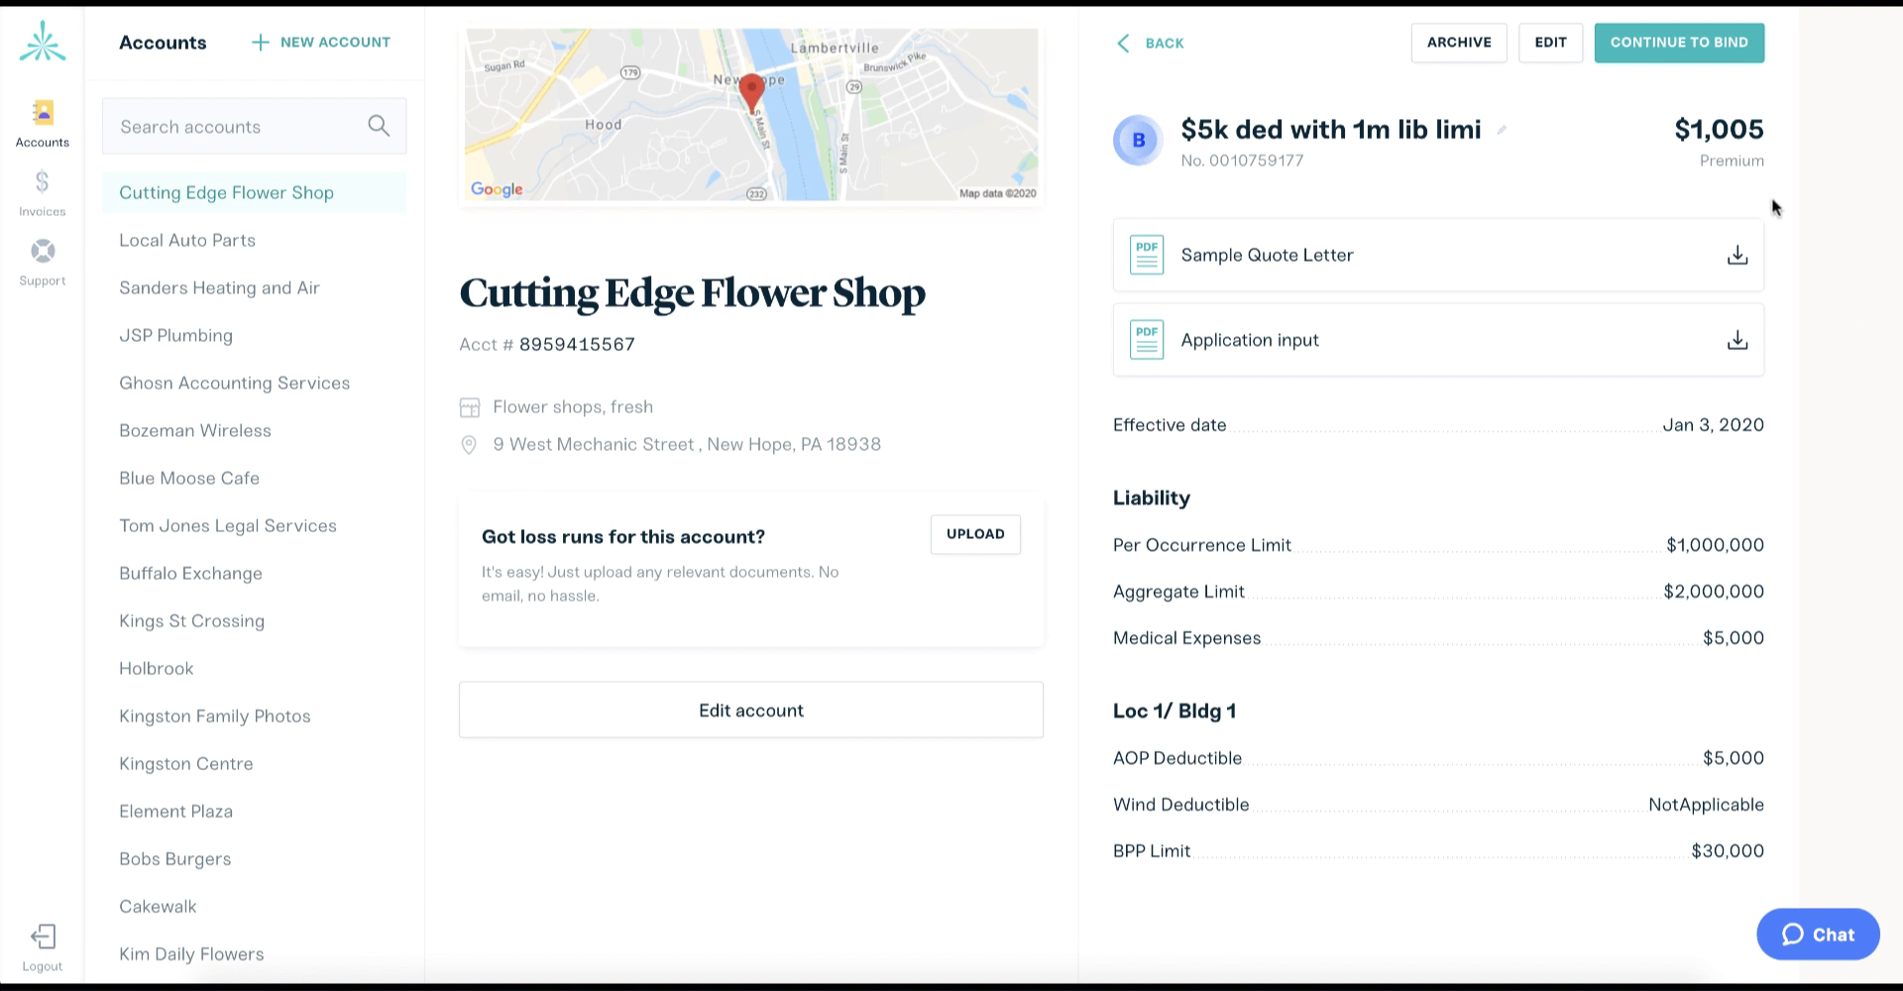
Start binding the quote and enter the insured's email address and phone number in Policy details.
click(1671, 45)
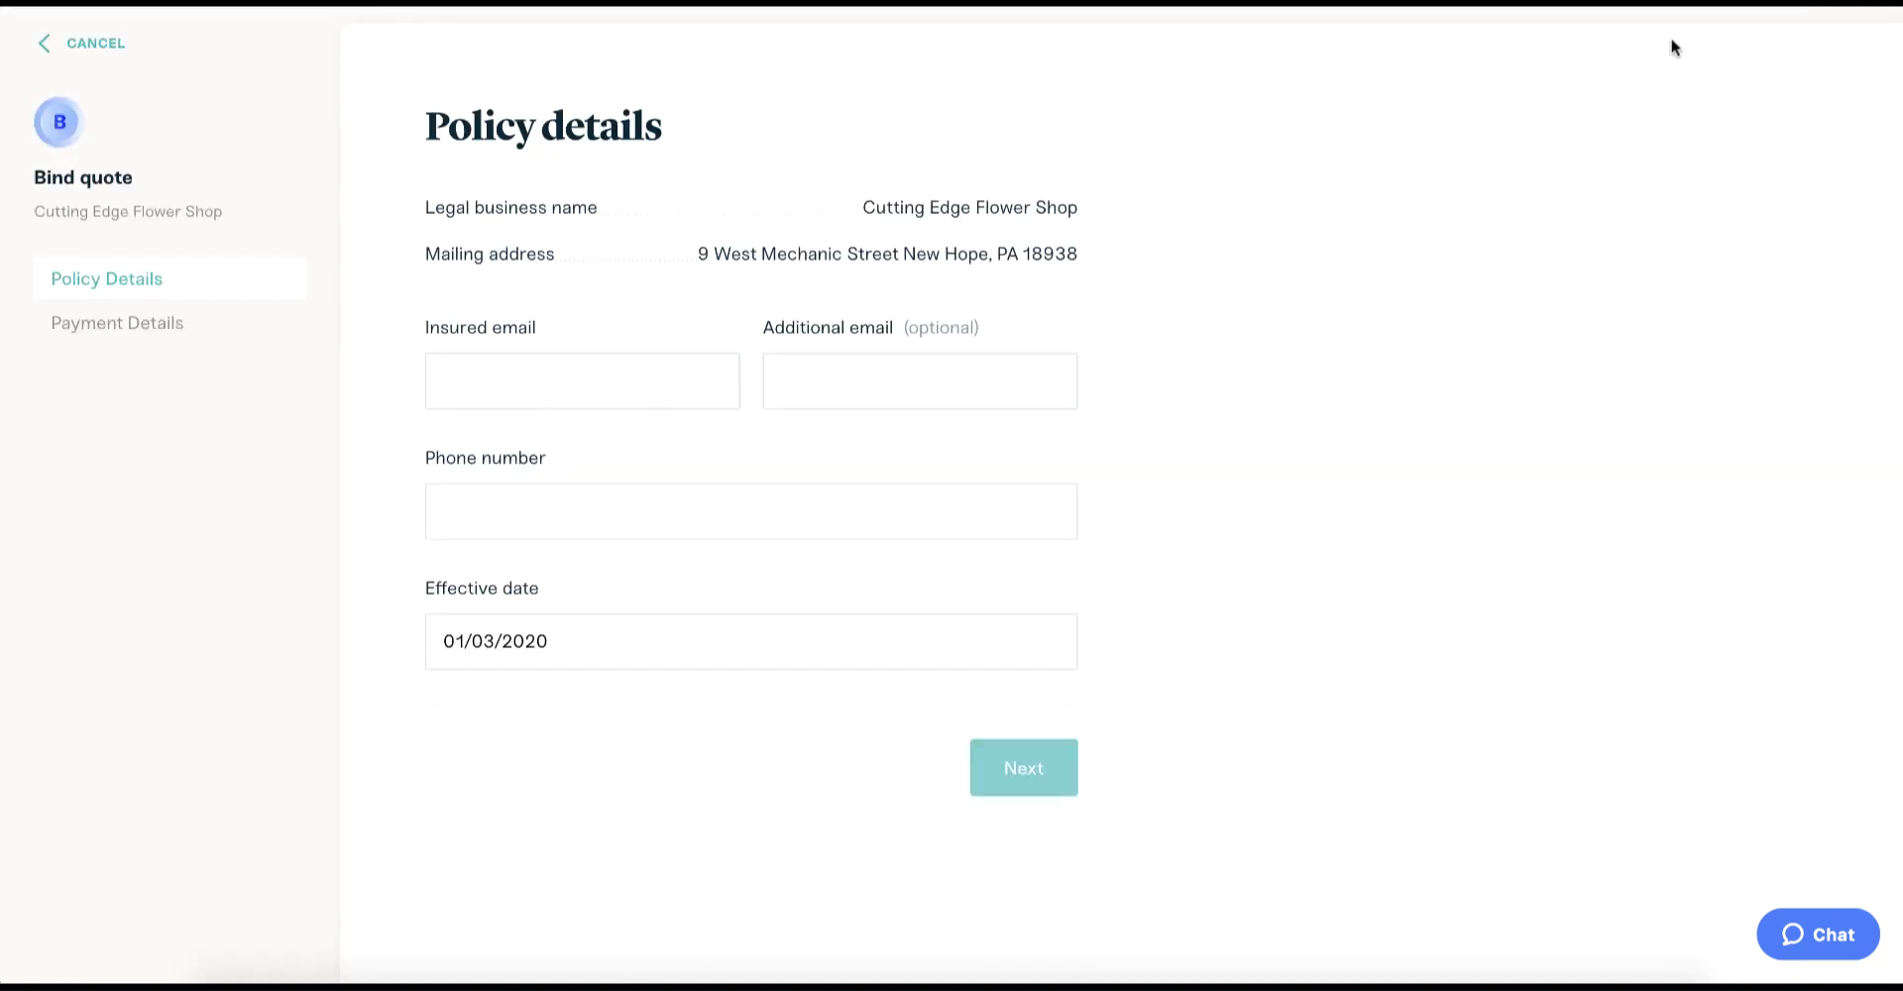
click(637, 388)
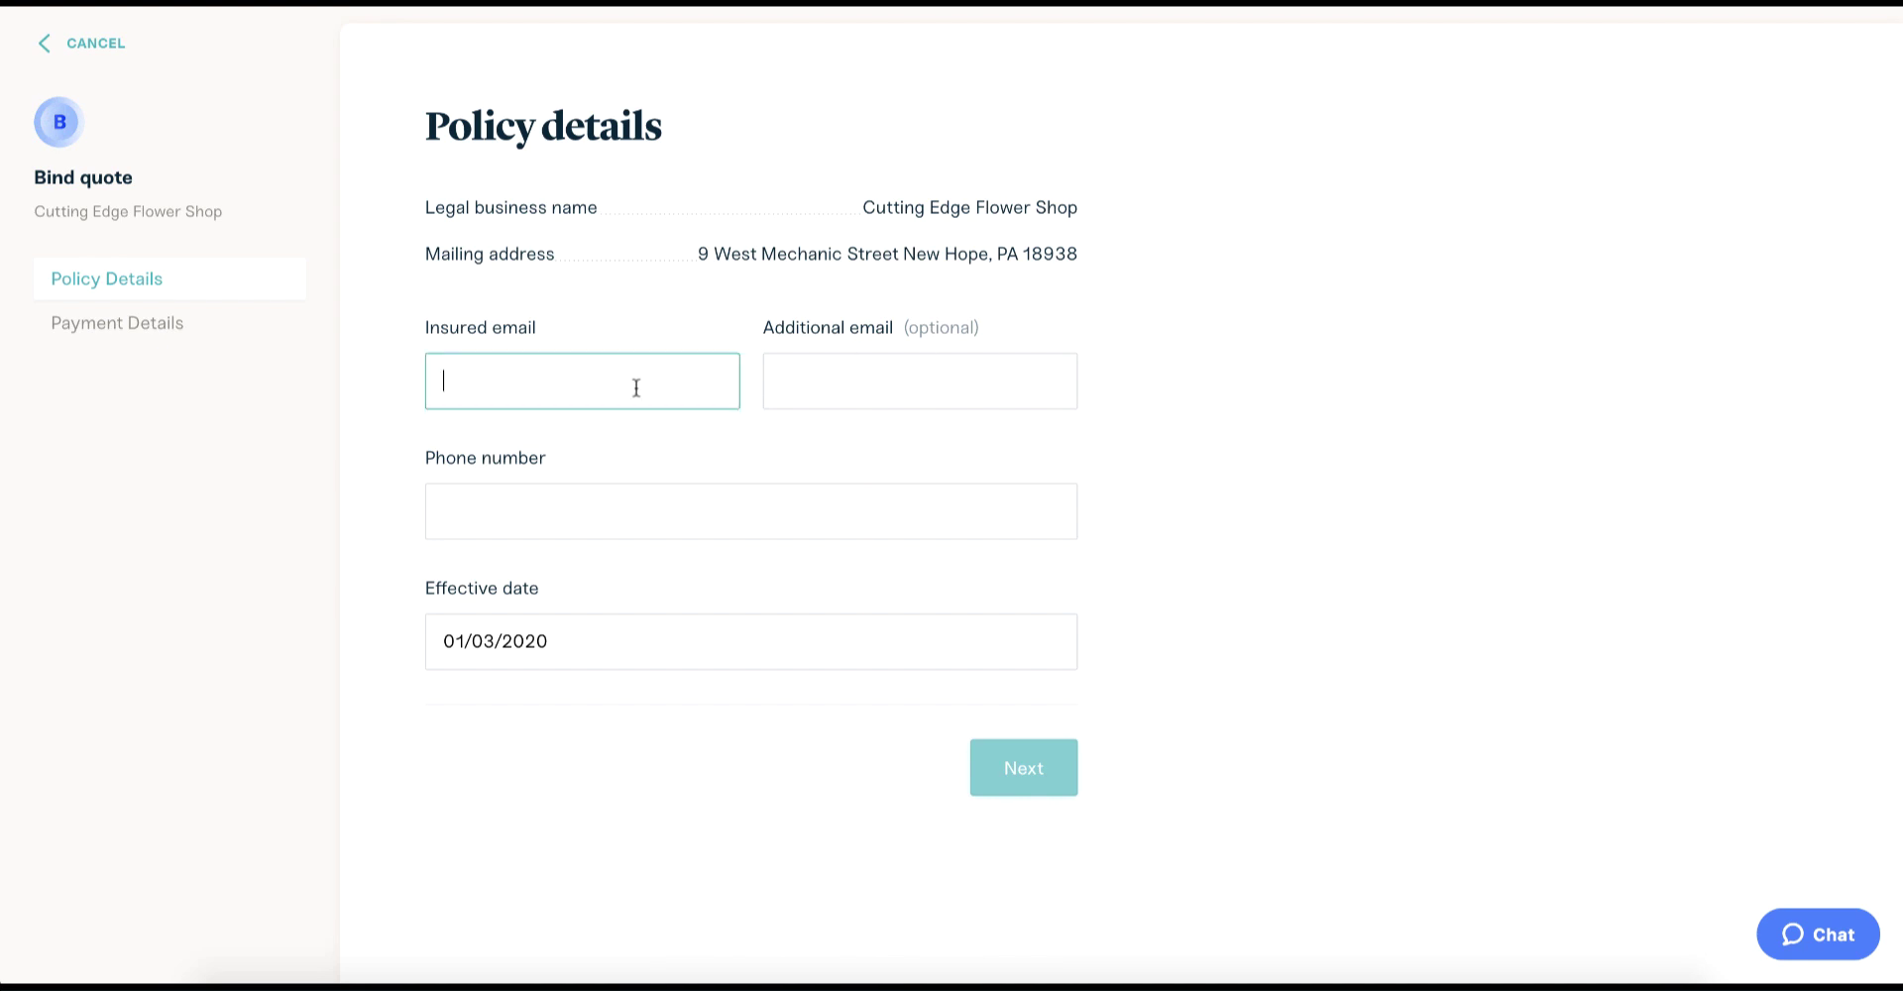
text(owner@company.com)
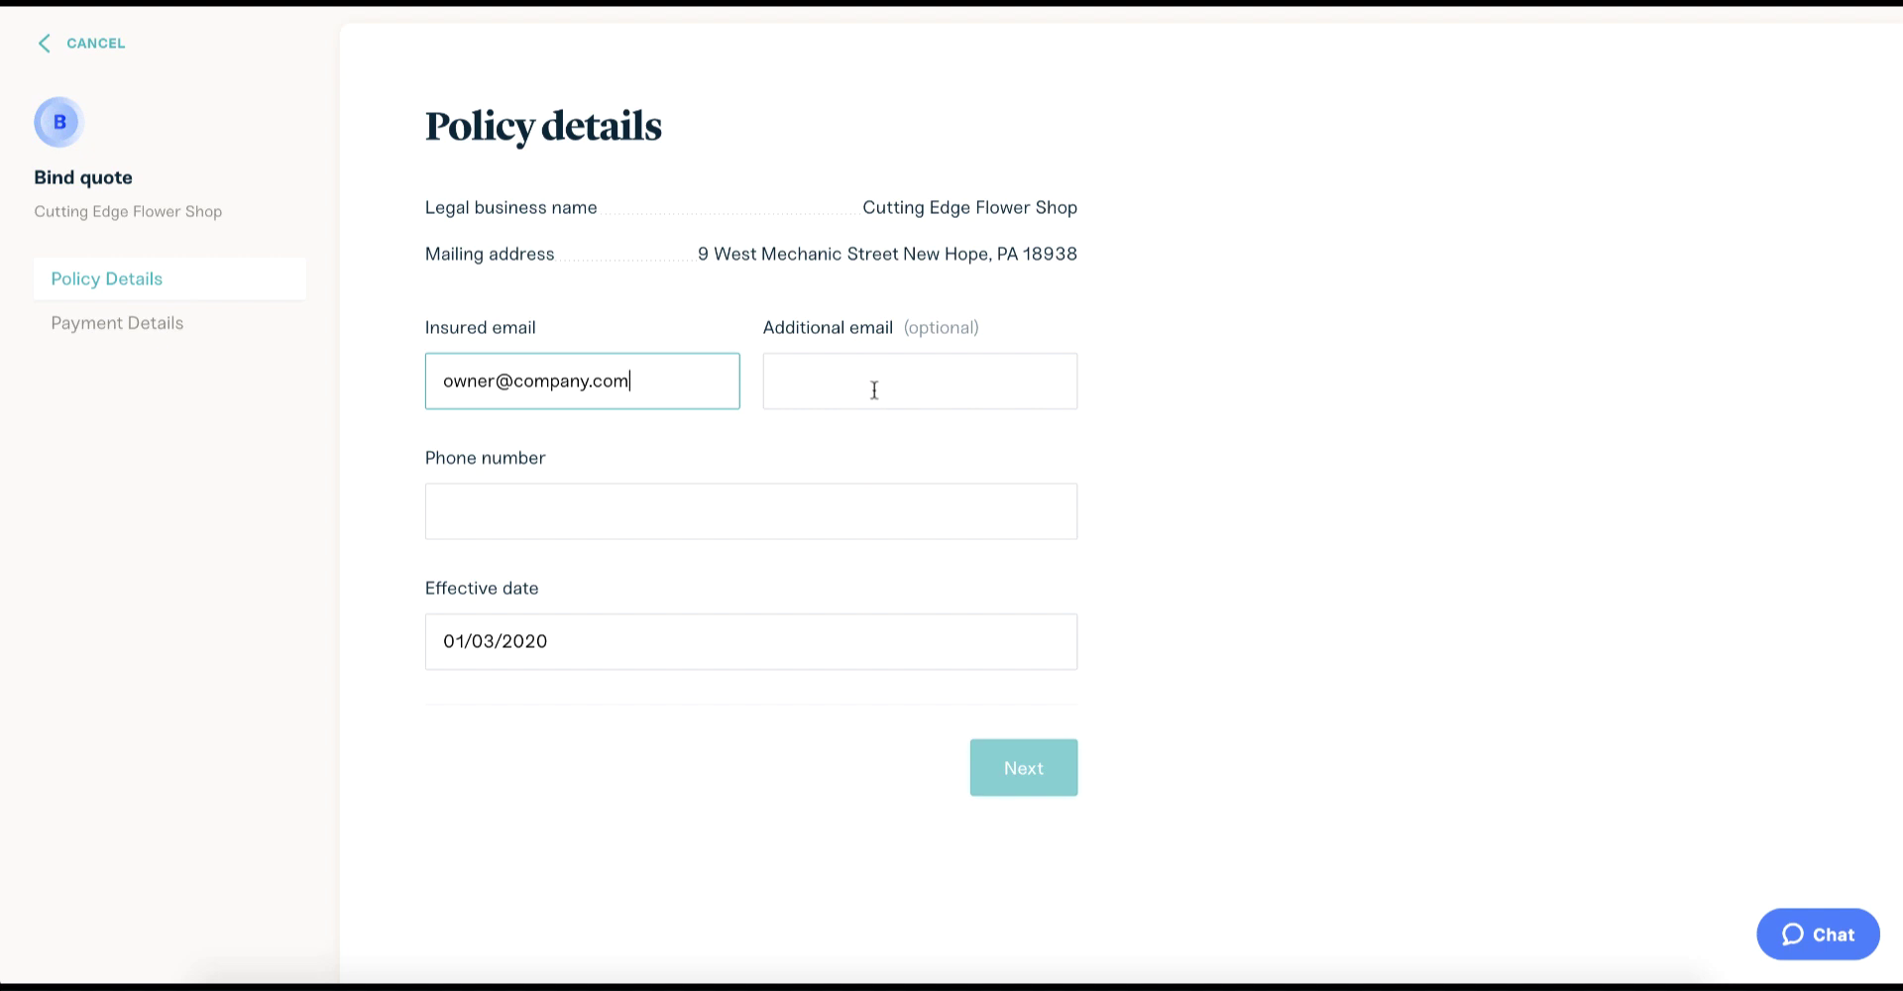
click(765, 492)
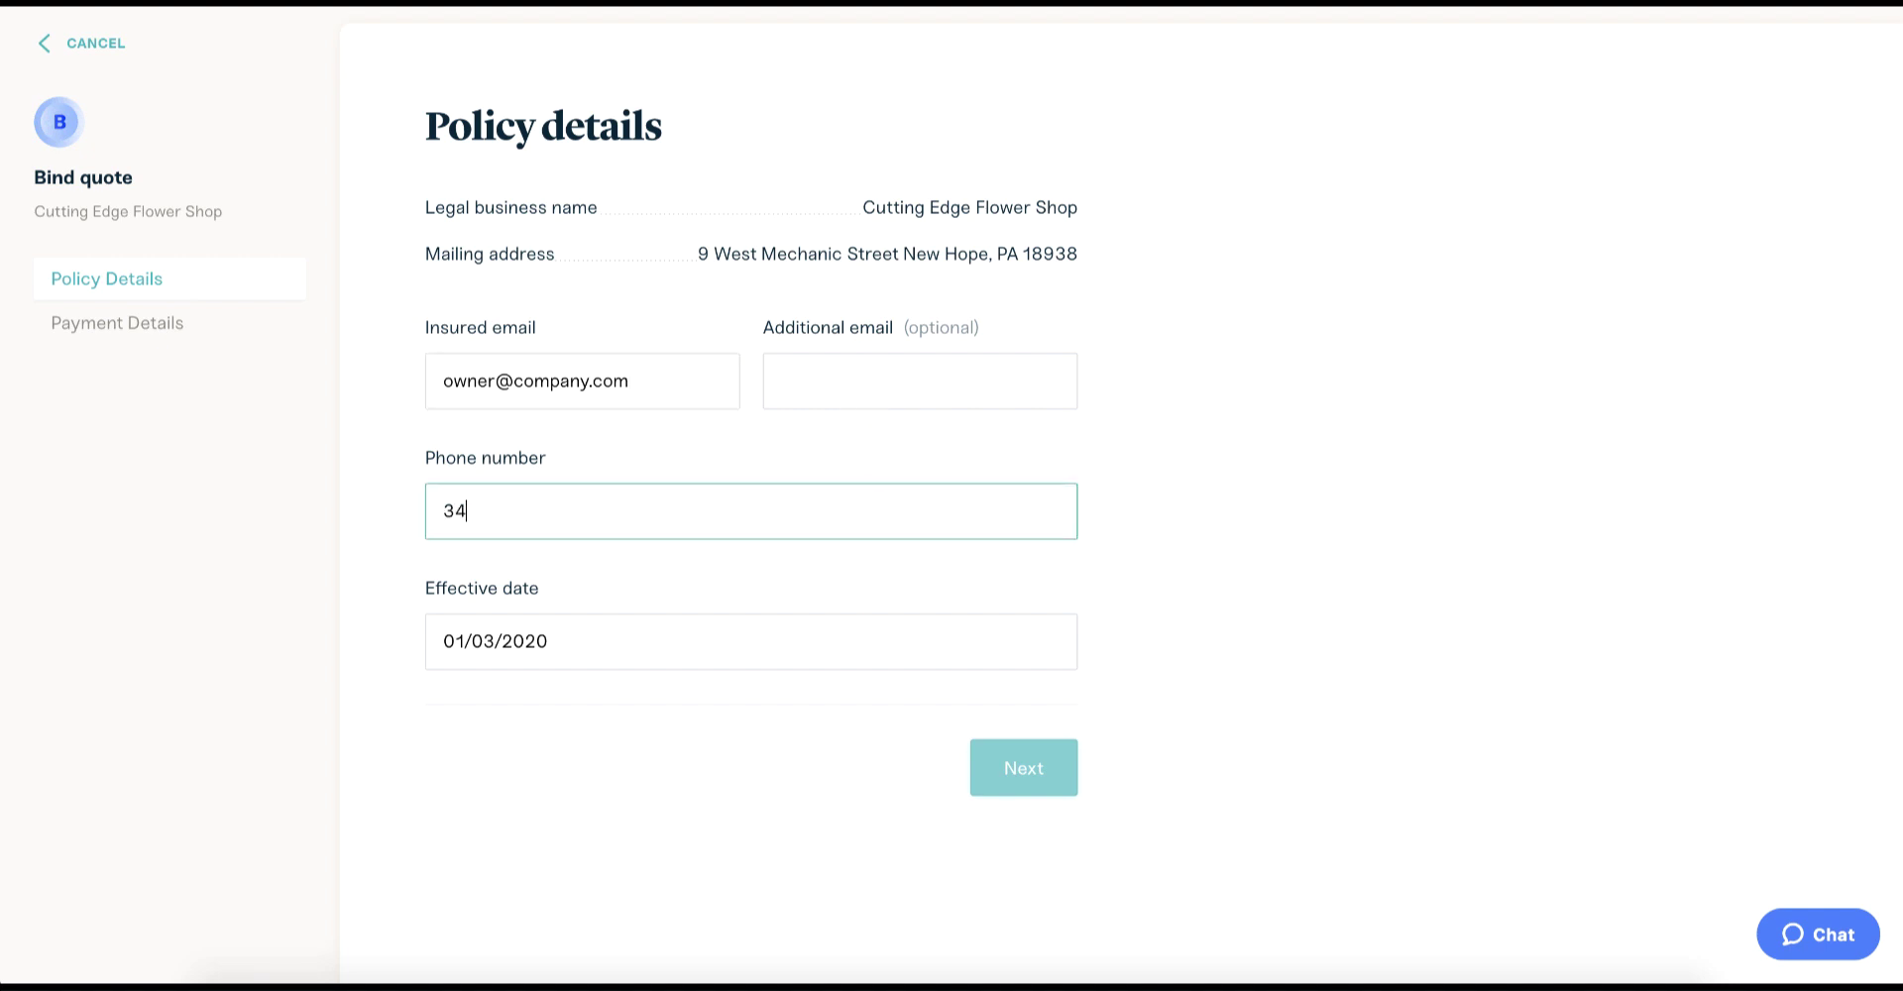
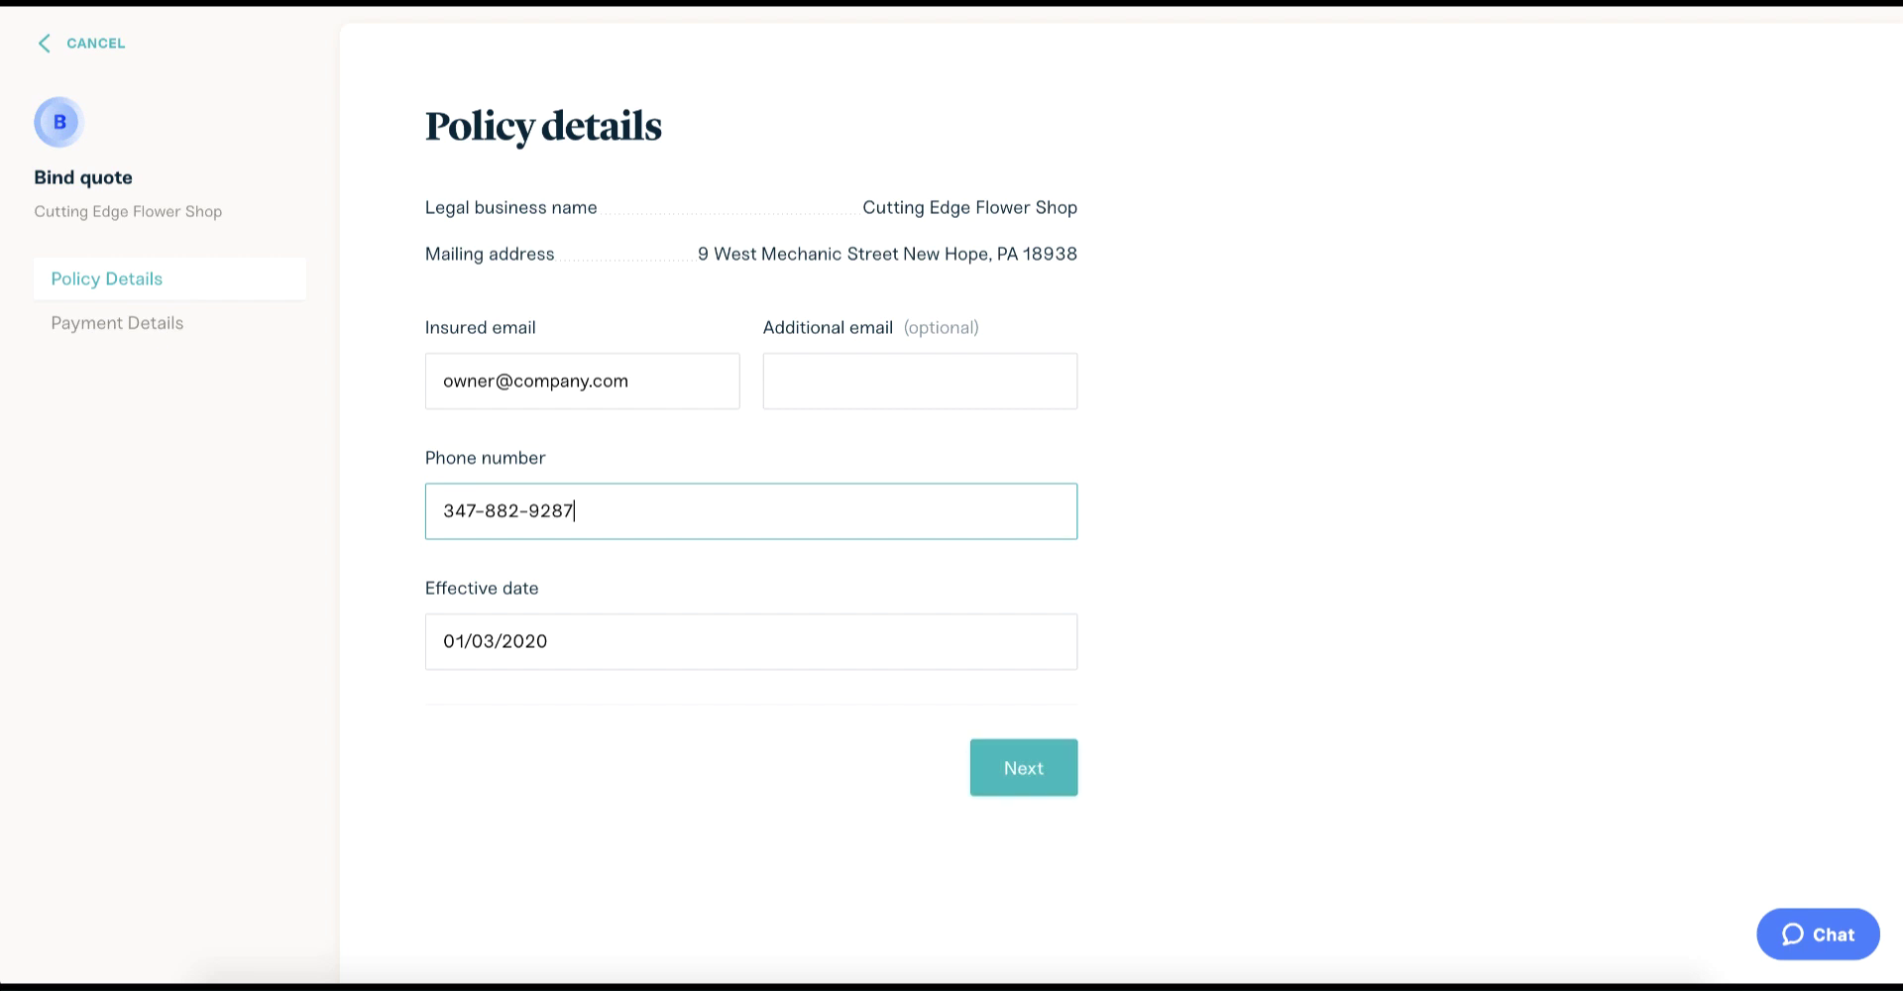
click(1020, 771)
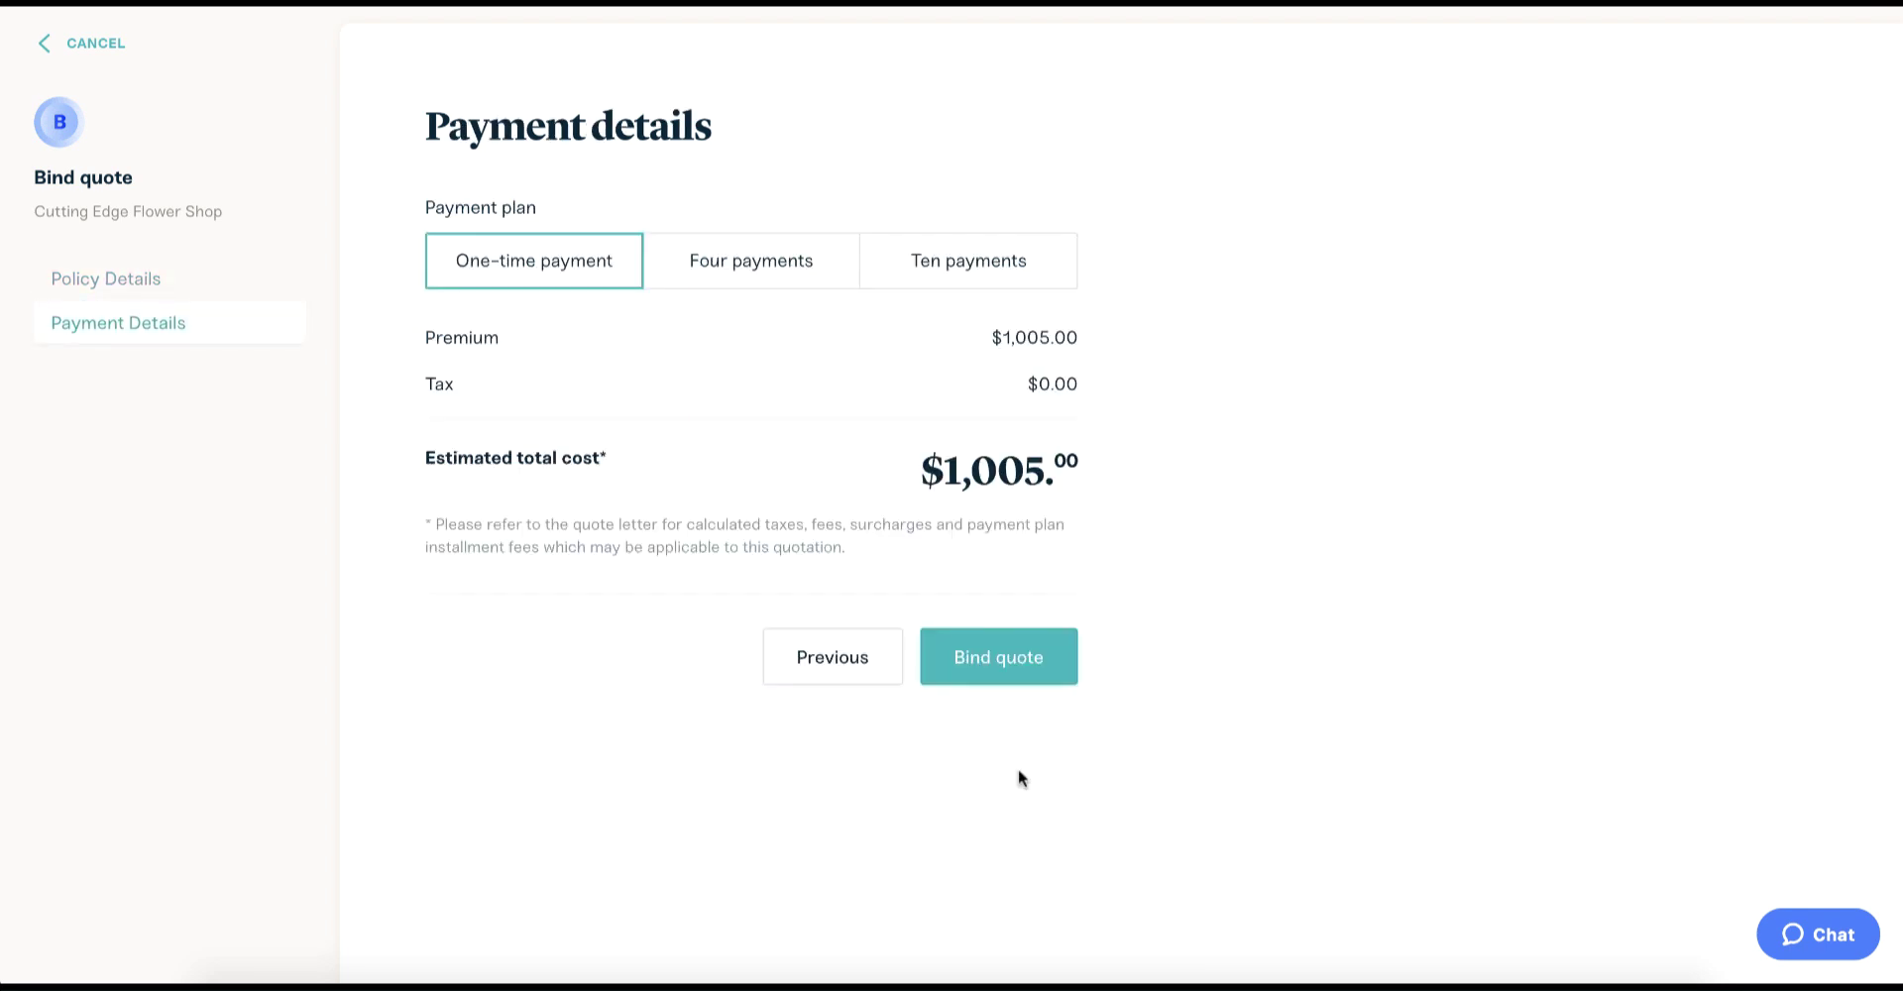
Compare the four- and ten-payment plans, then bind the quote on the one-time $1,005.00 plan.
click(815, 284)
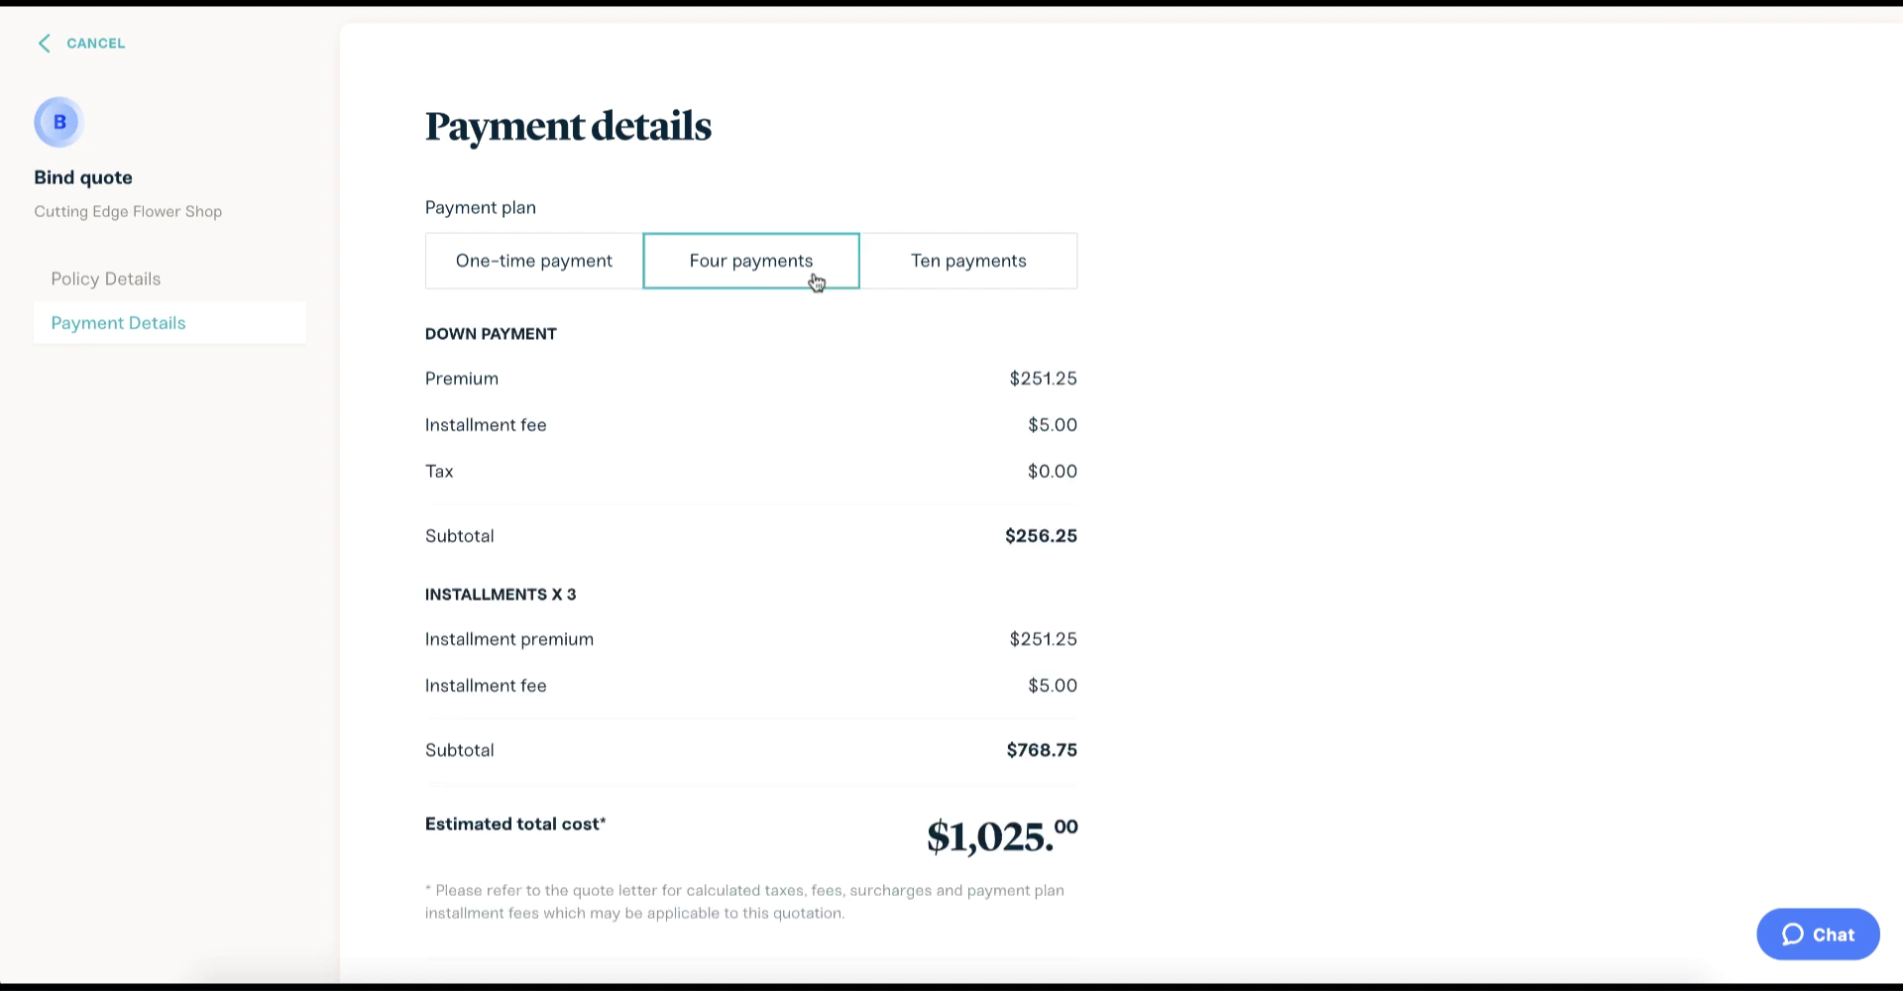
click(923, 287)
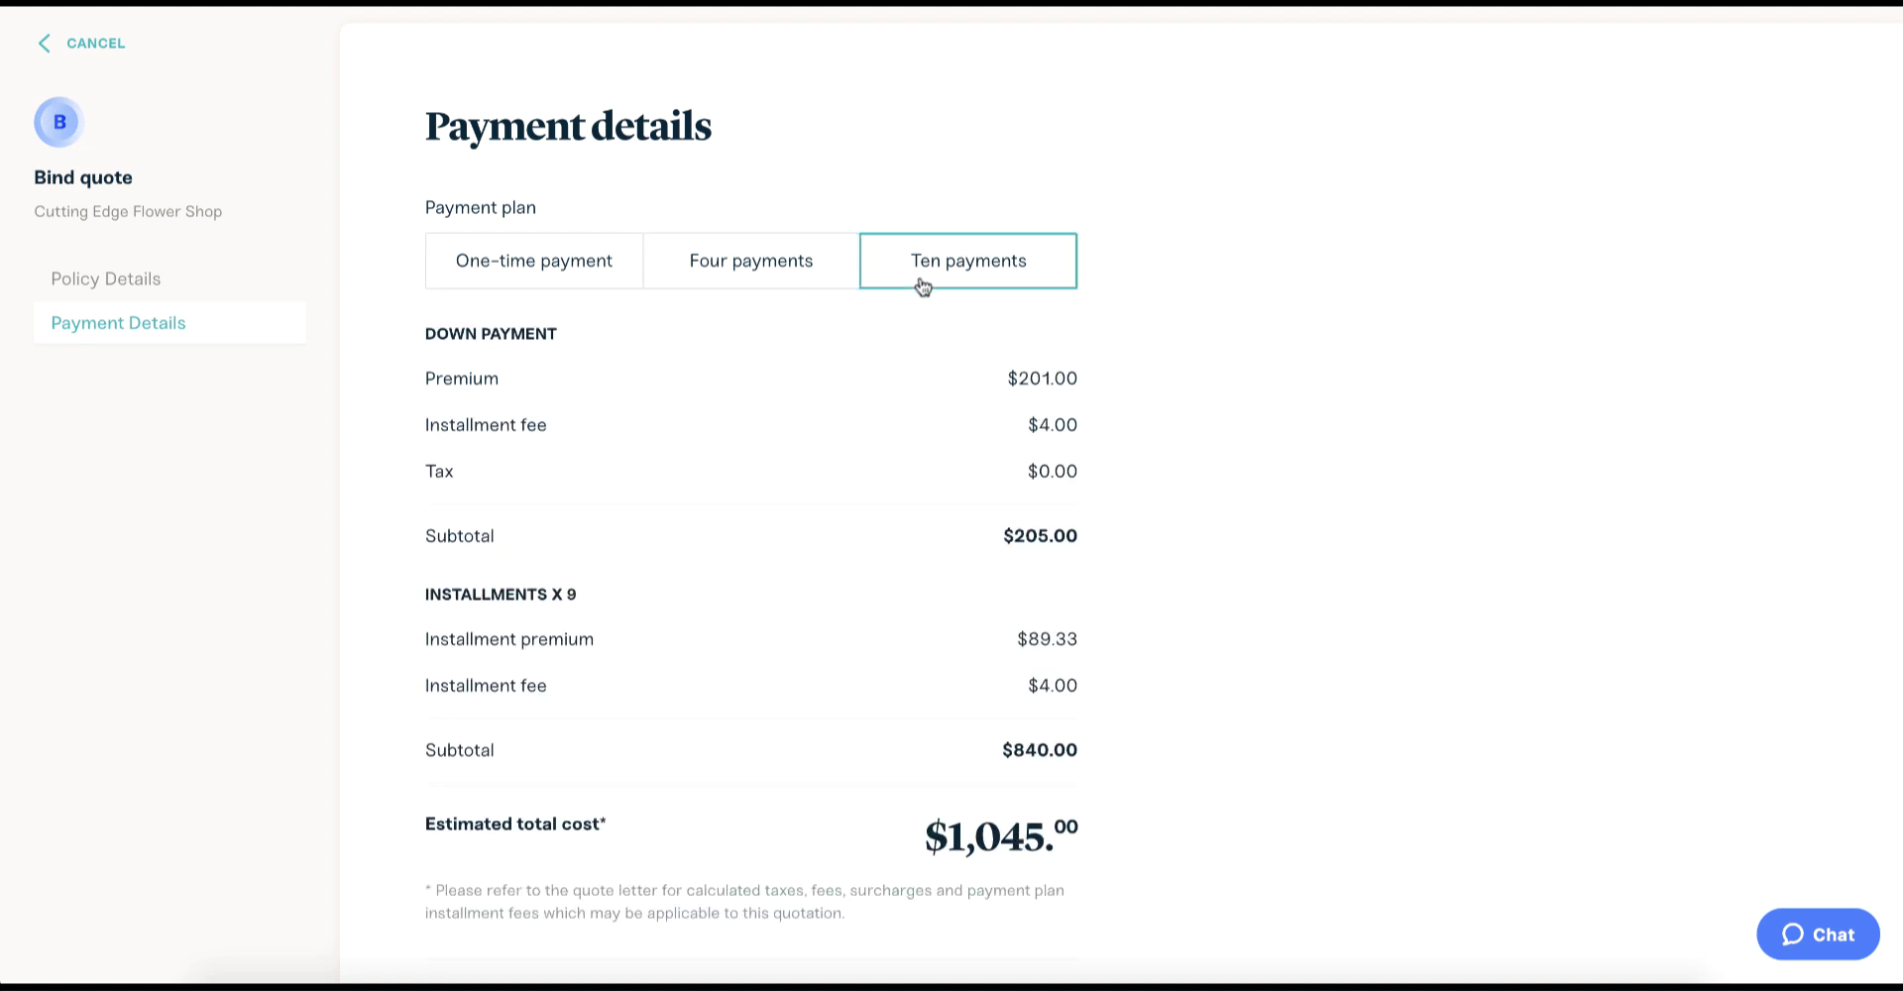
click(609, 258)
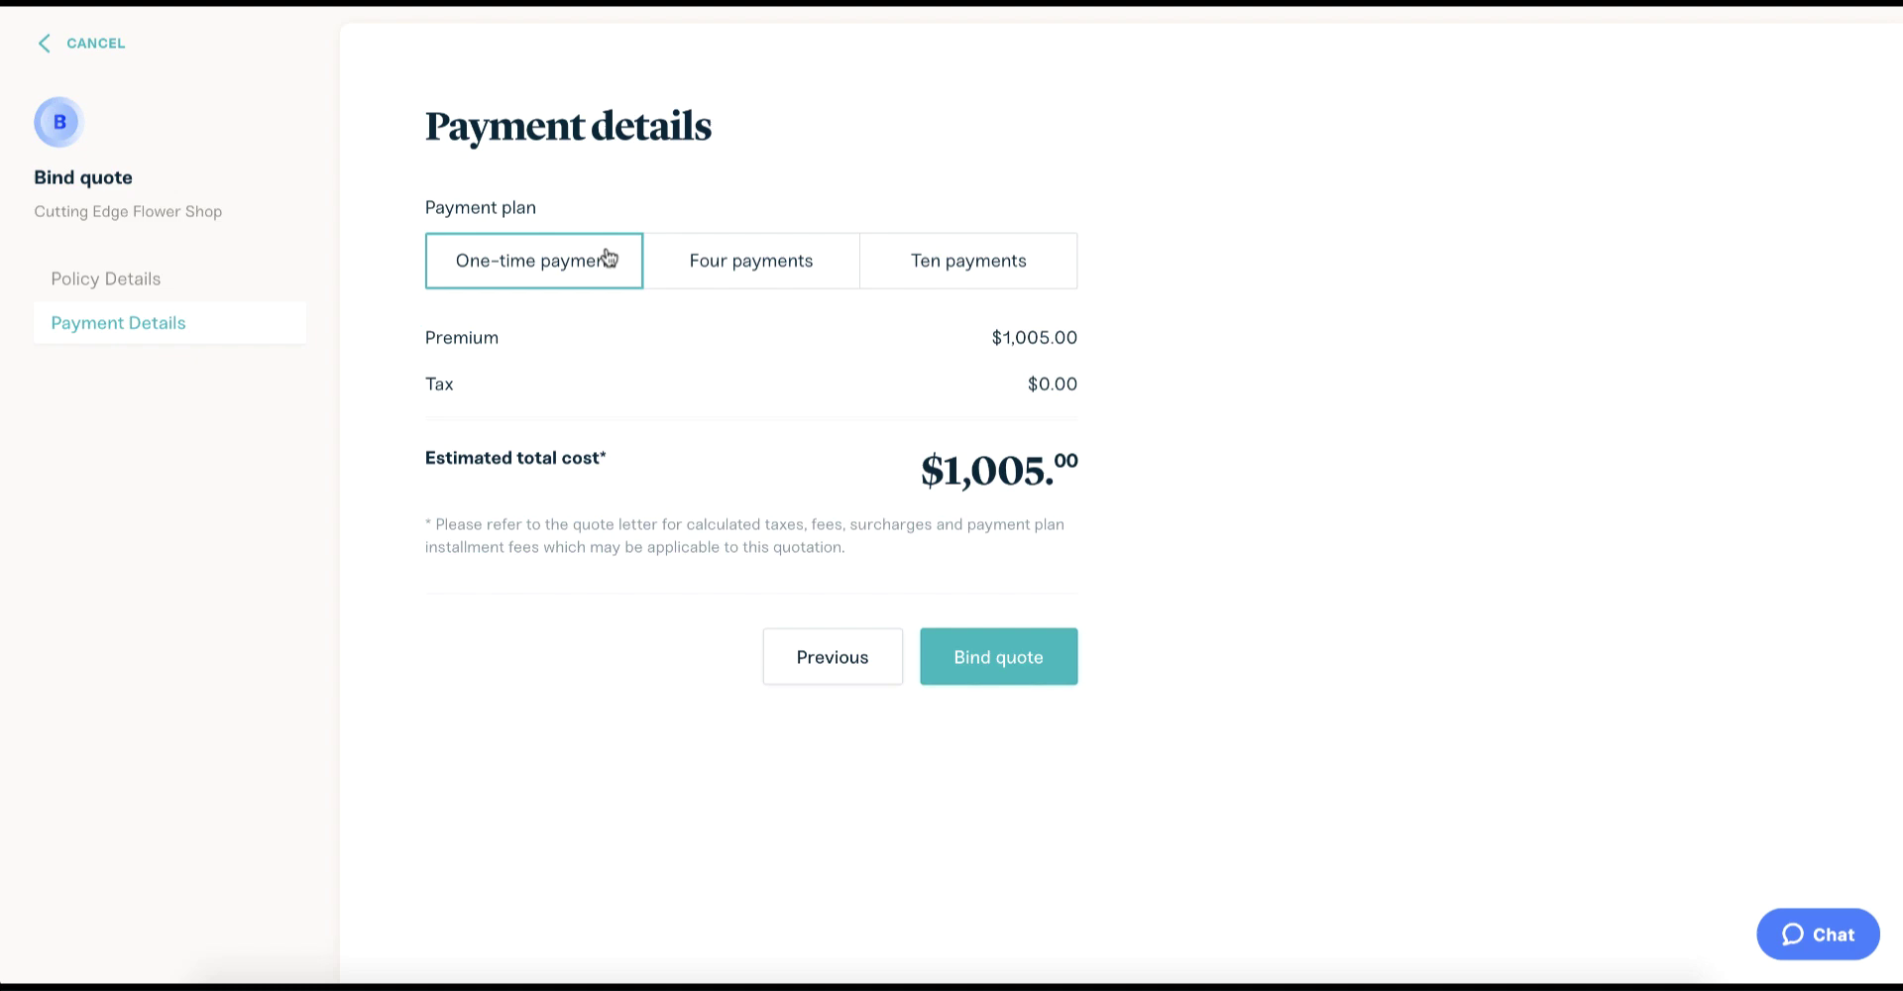
click(985, 658)
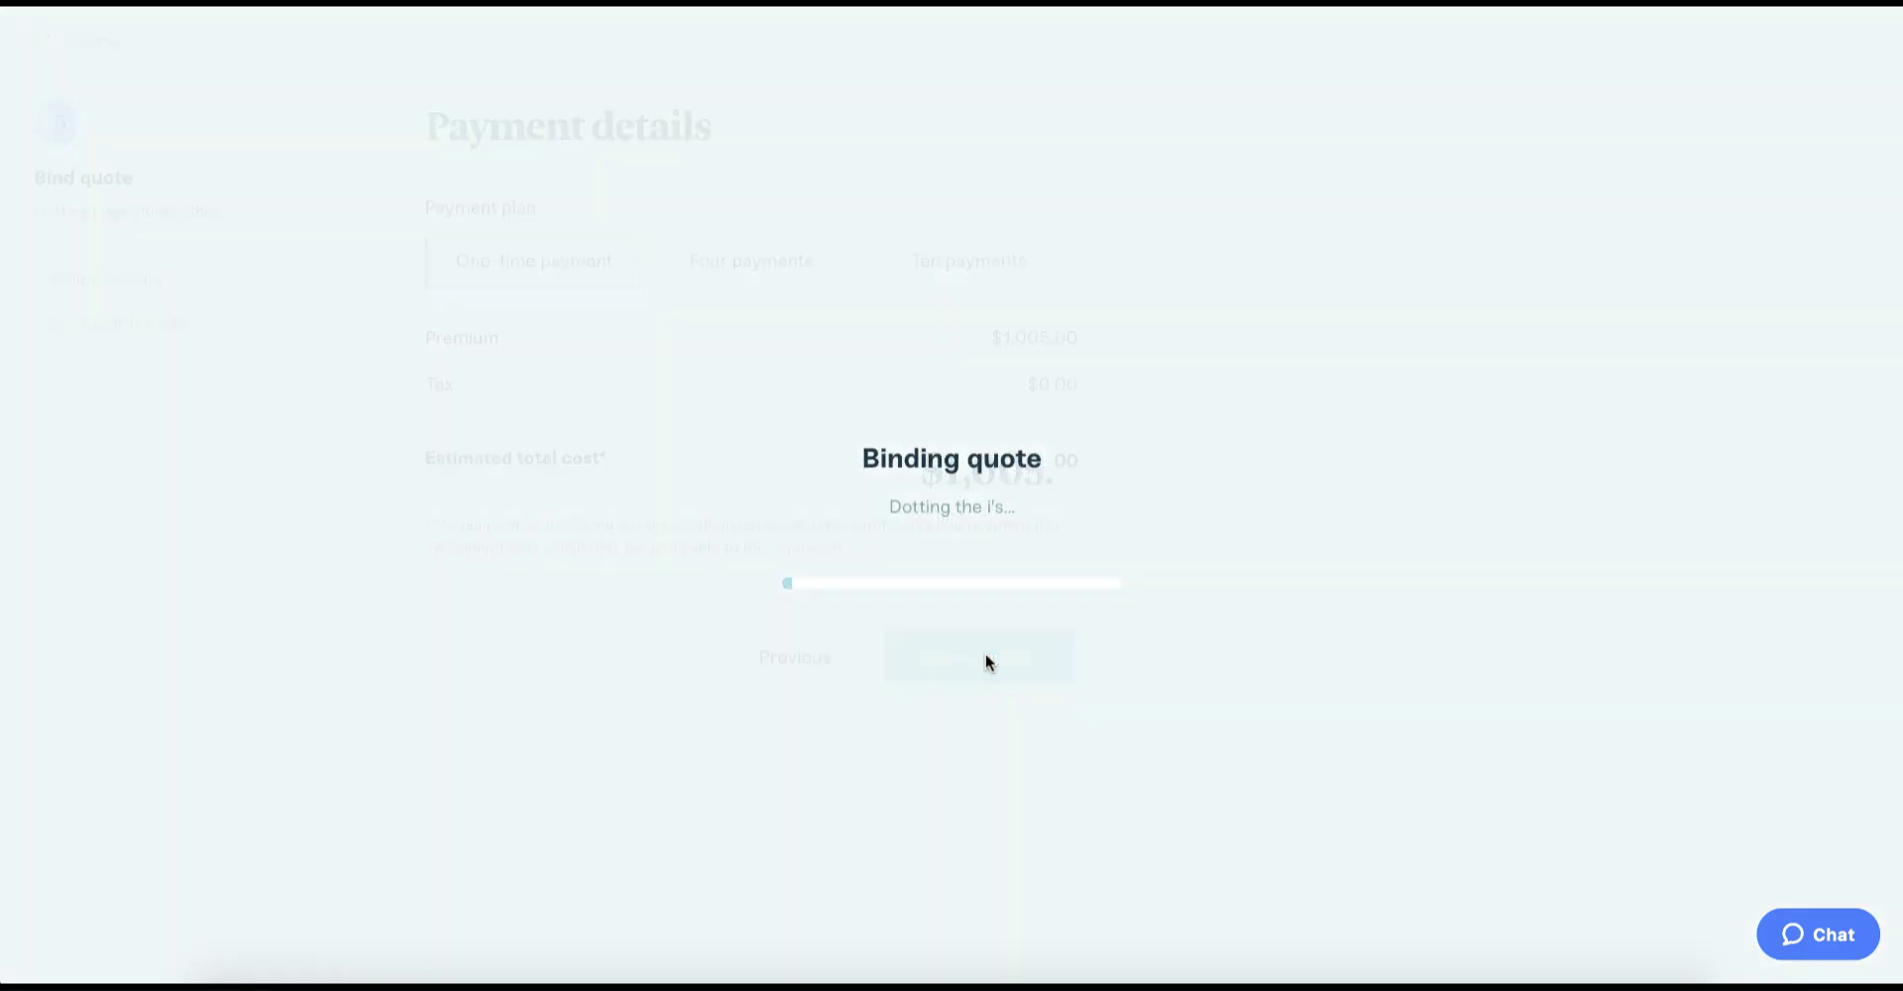